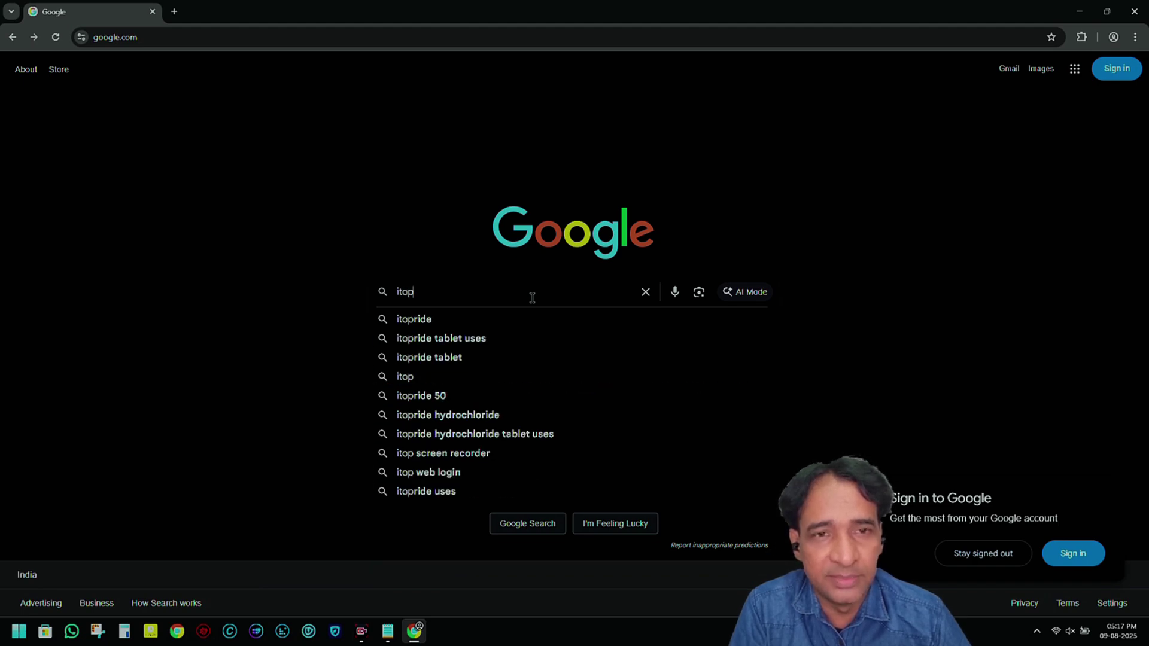
# Step: Search Google for "itop vpn"
pyautogui.write('vp')
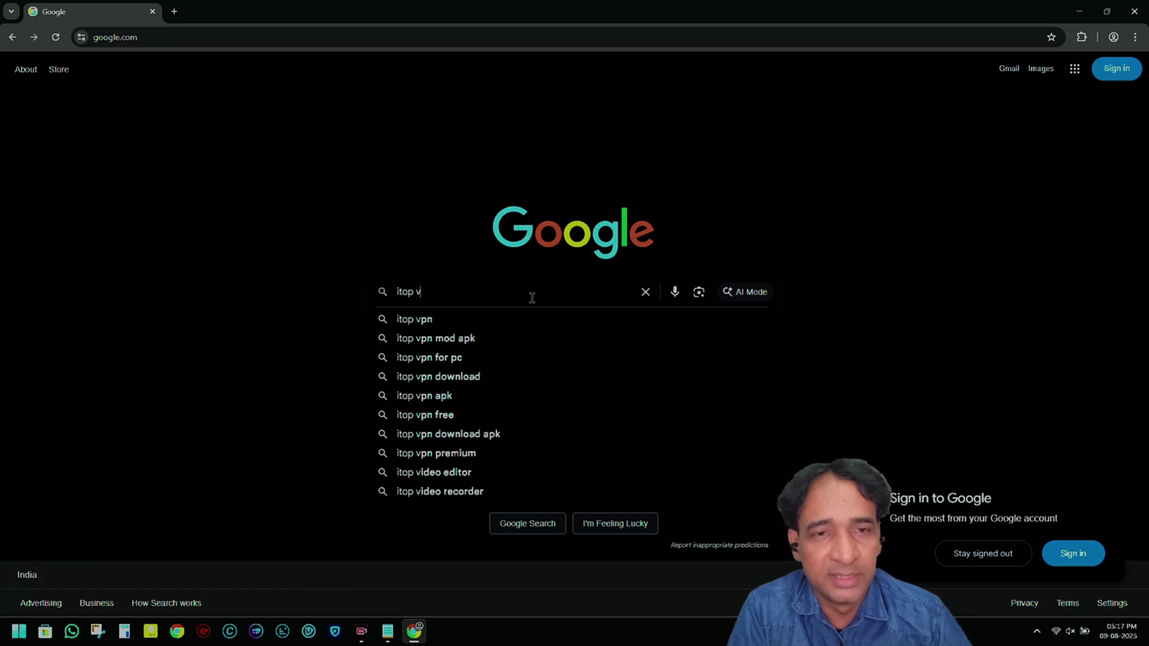
pyautogui.write('n')
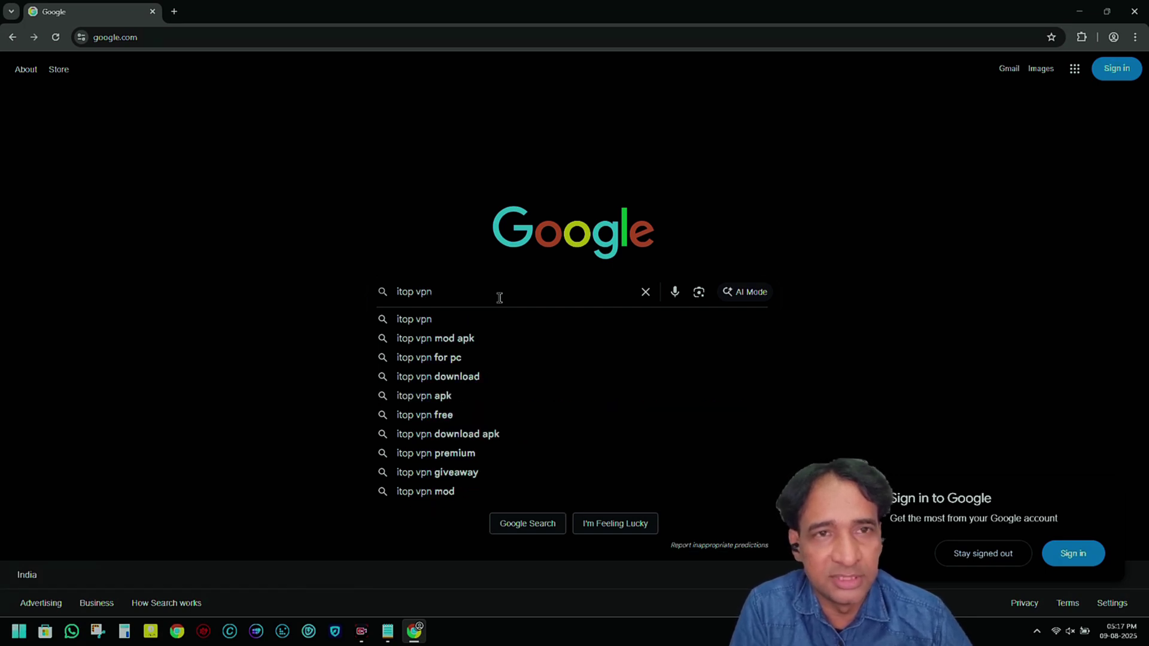
pyautogui.click(429, 319)
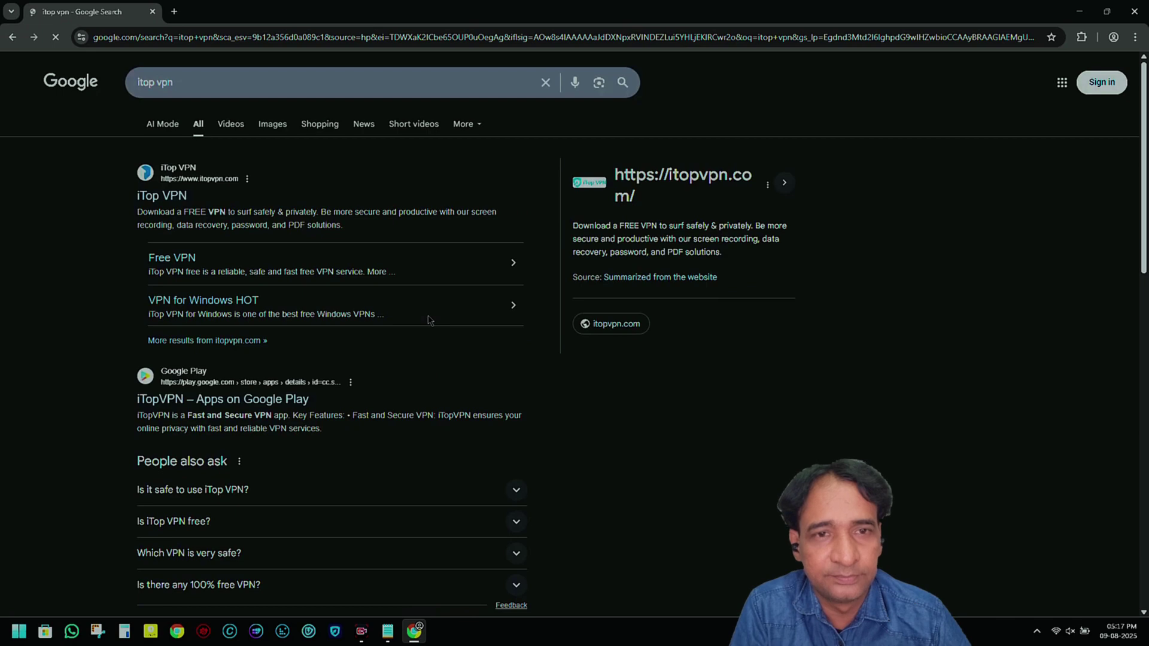
# Step: Open the official iTop VPN website and download the free iTop VPN installer for Windows
pyautogui.click(161, 196)
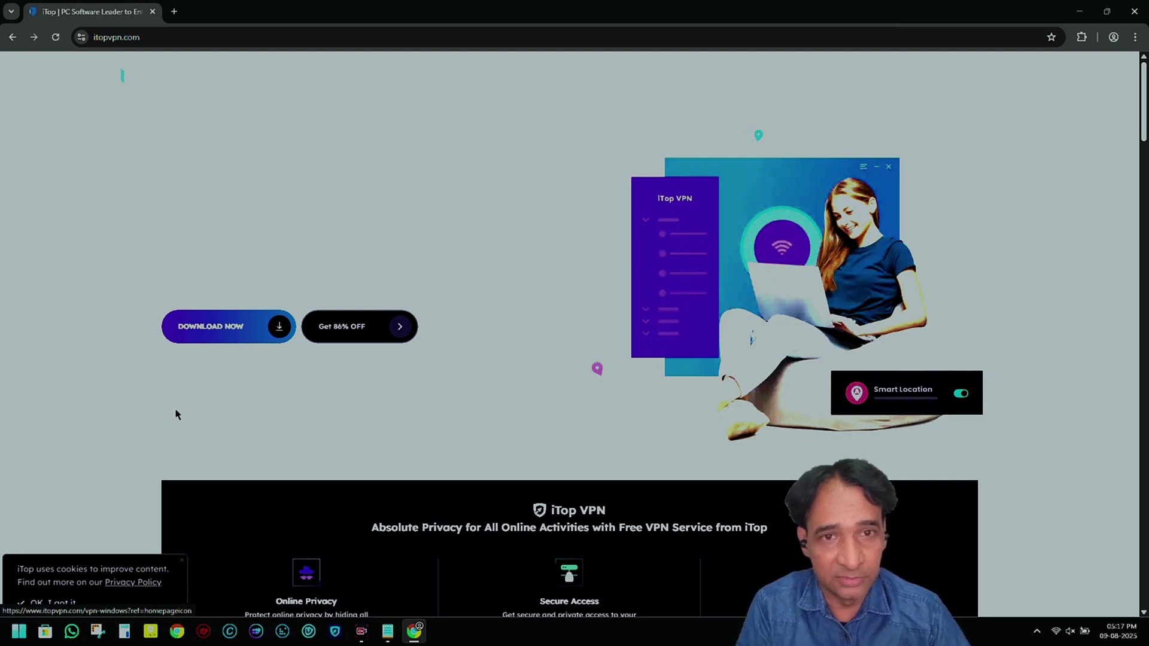
pyautogui.click(172, 397)
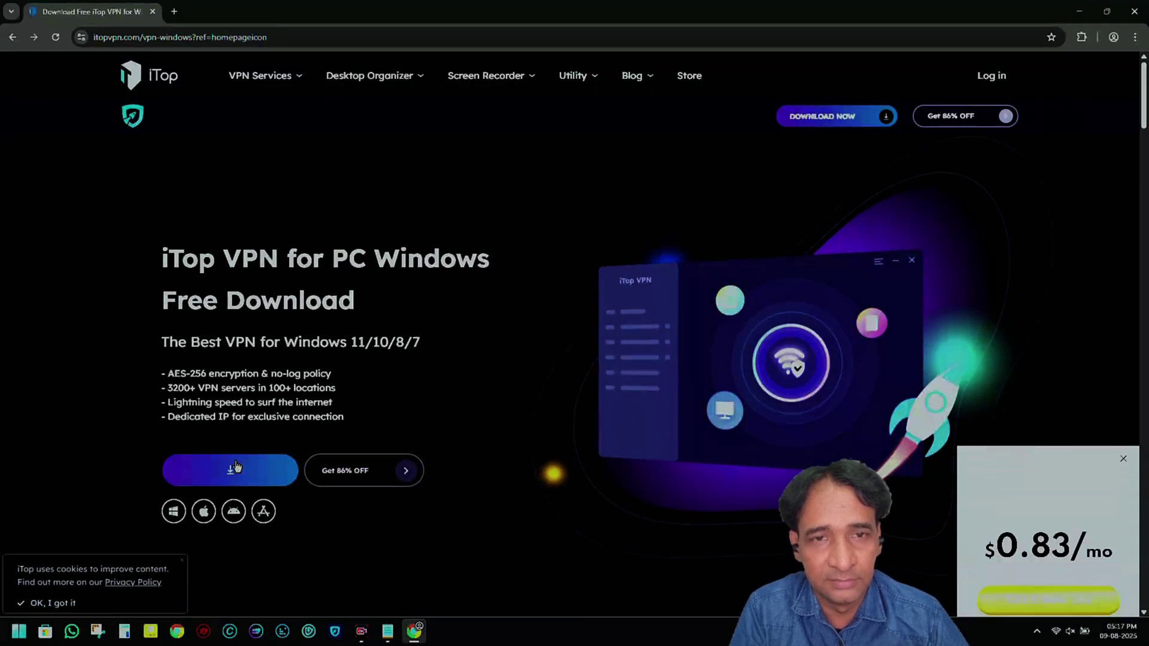
pyautogui.click(219, 472)
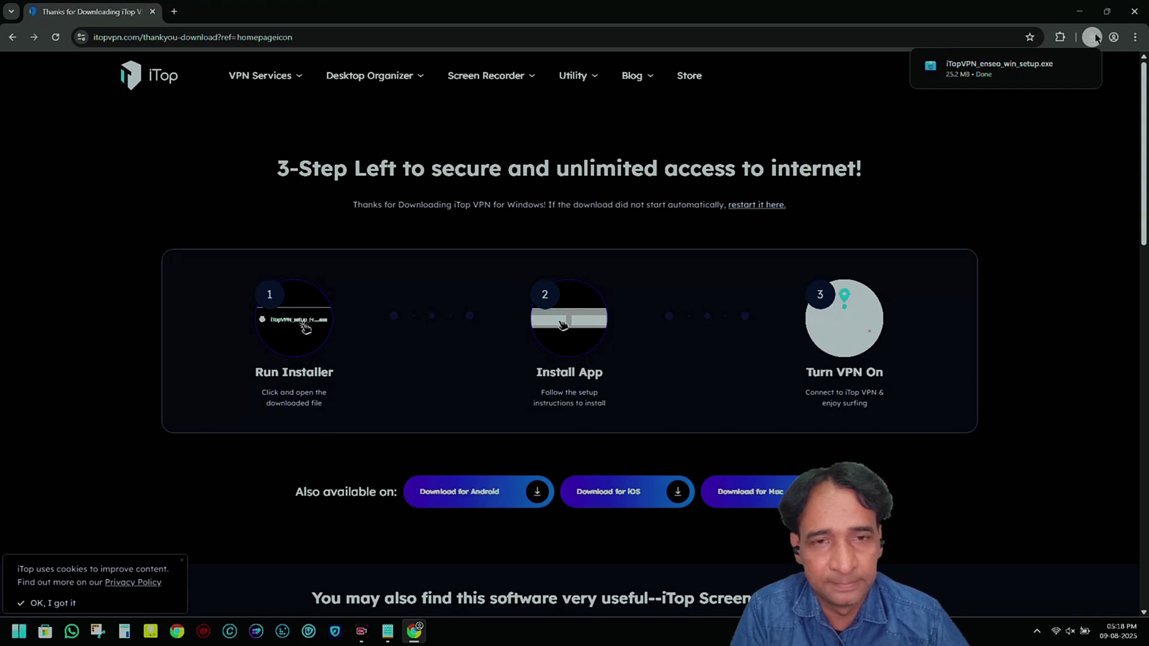
# Step: Move the downloaded iTopVPN_enseo_win_setup.exe from the Downloads folder to the desktop
pyautogui.click(1061, 66)
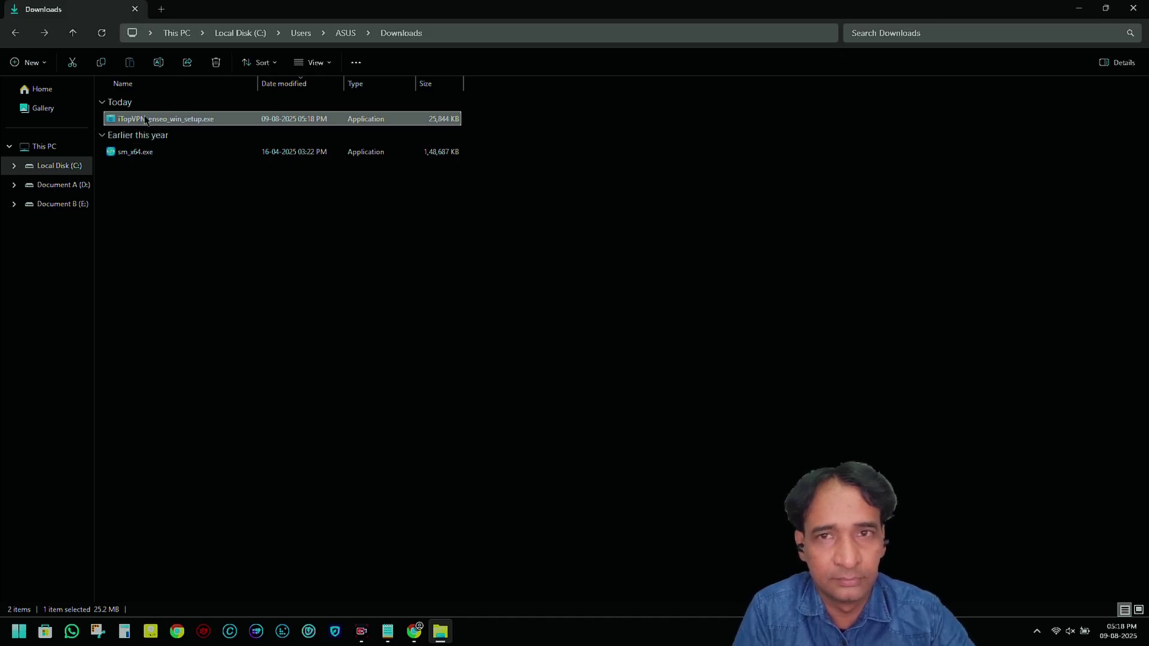
pyautogui.rightClick(147, 114)
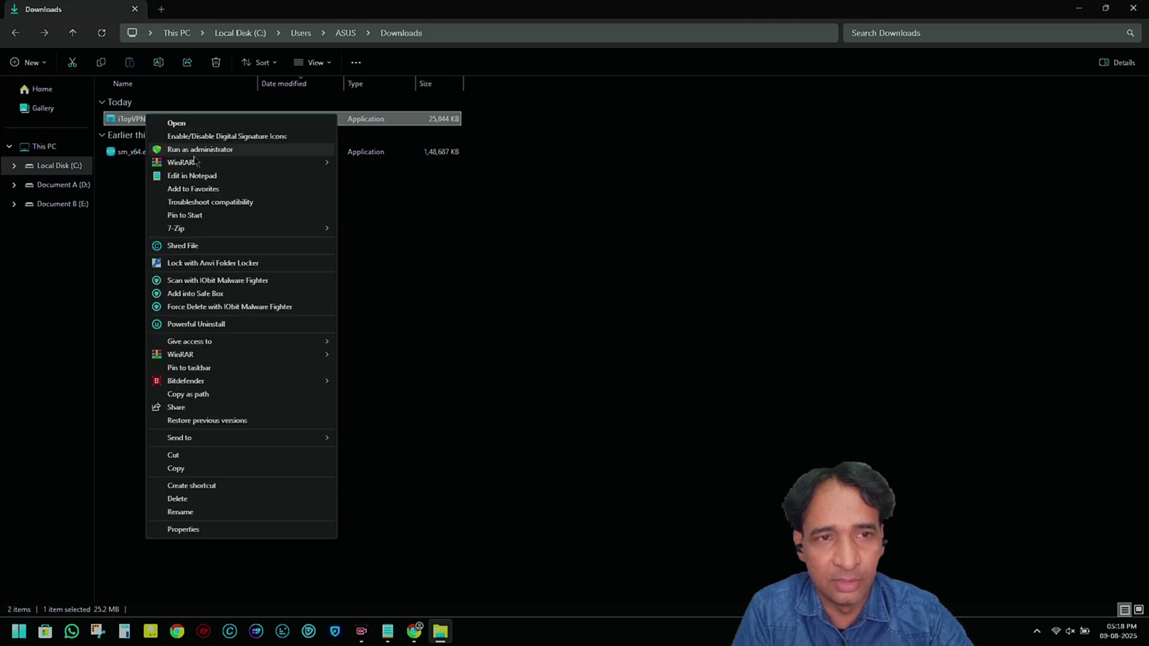
pyautogui.click(219, 455)
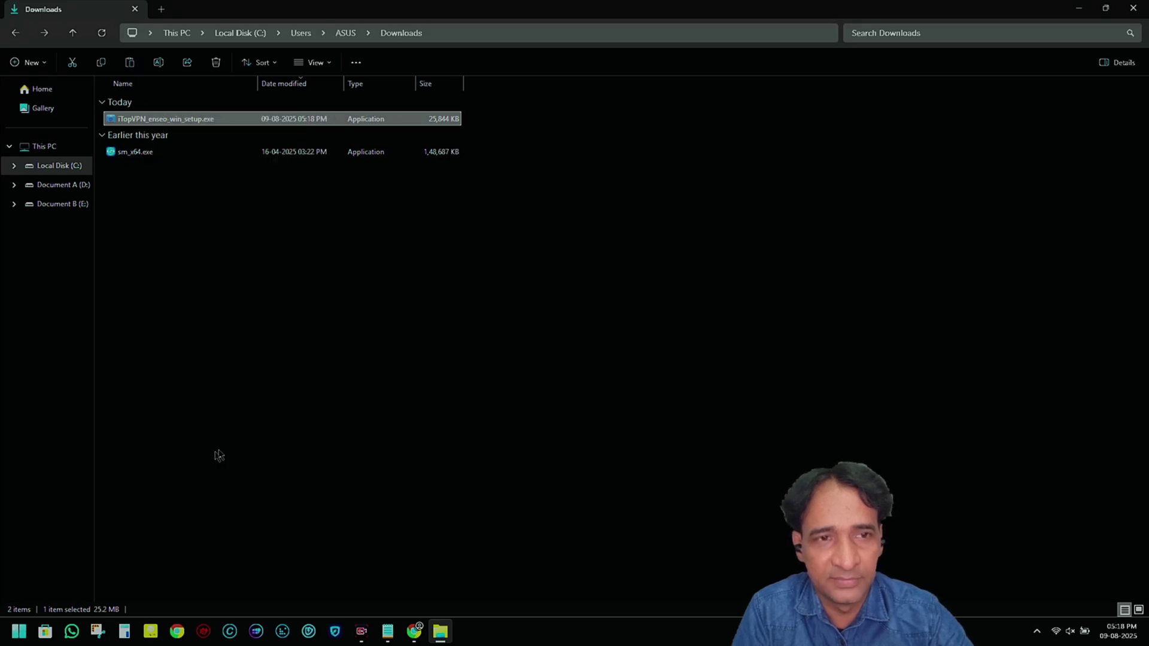
pyautogui.click(1133, 7)
pyautogui.click(1080, 9)
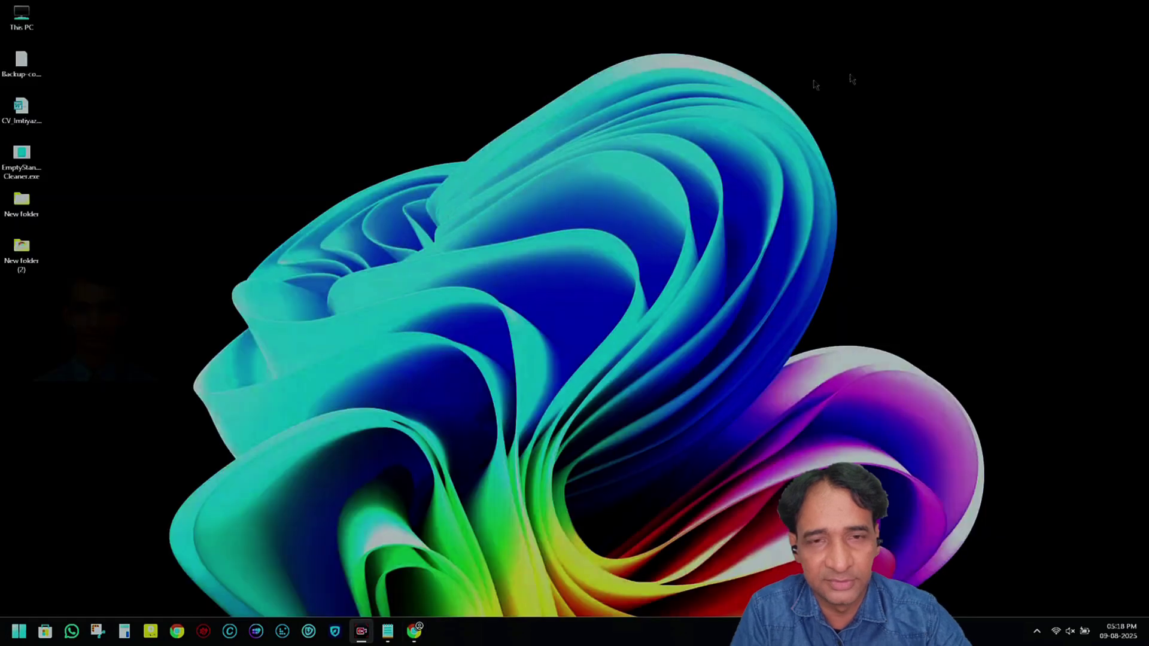
pyautogui.rightClick(331, 73)
pyautogui.click(350, 120)
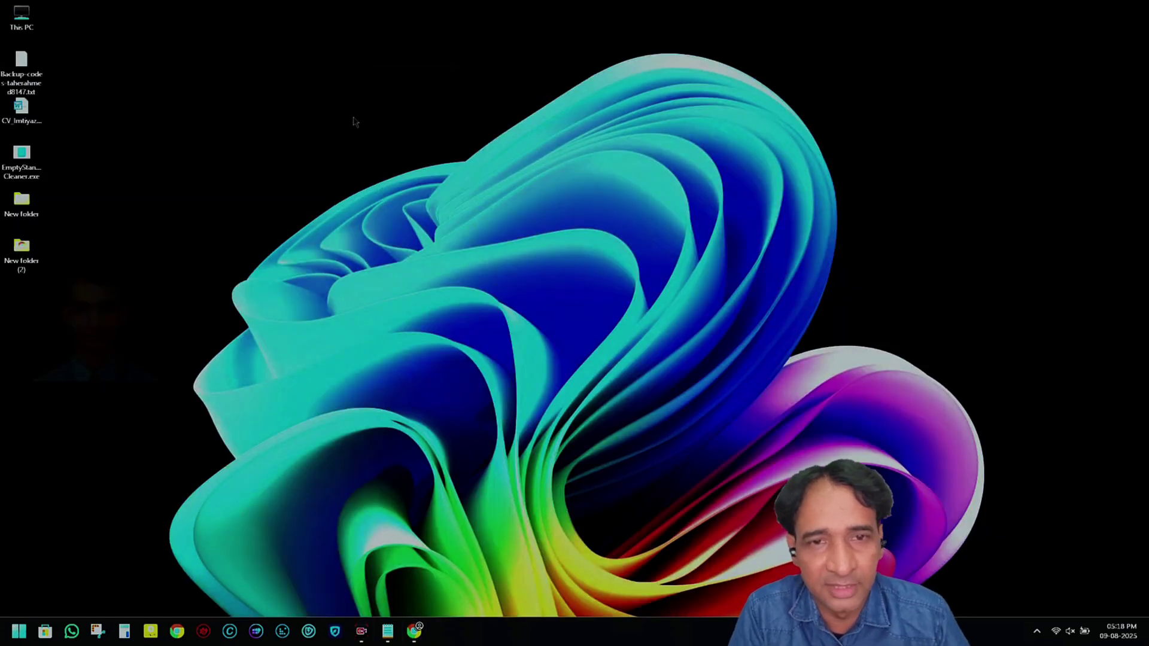
pyautogui.click(19, 72)
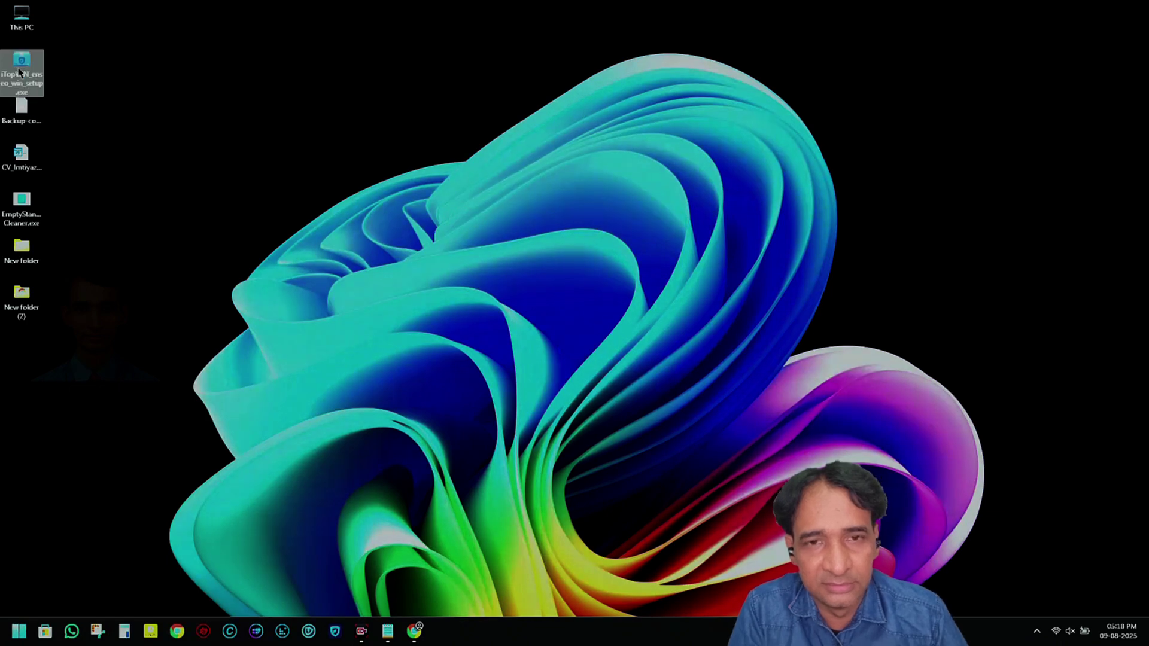
# Step: Turn off auto arrange for desktop icons and place the iTop VPN setup file apart from the other icons
pyautogui.moveTo(18, 72); pyautogui.dragTo(154, 122)
pyautogui.rightClick(123, 122)
pyautogui.moveTo(179, 143)
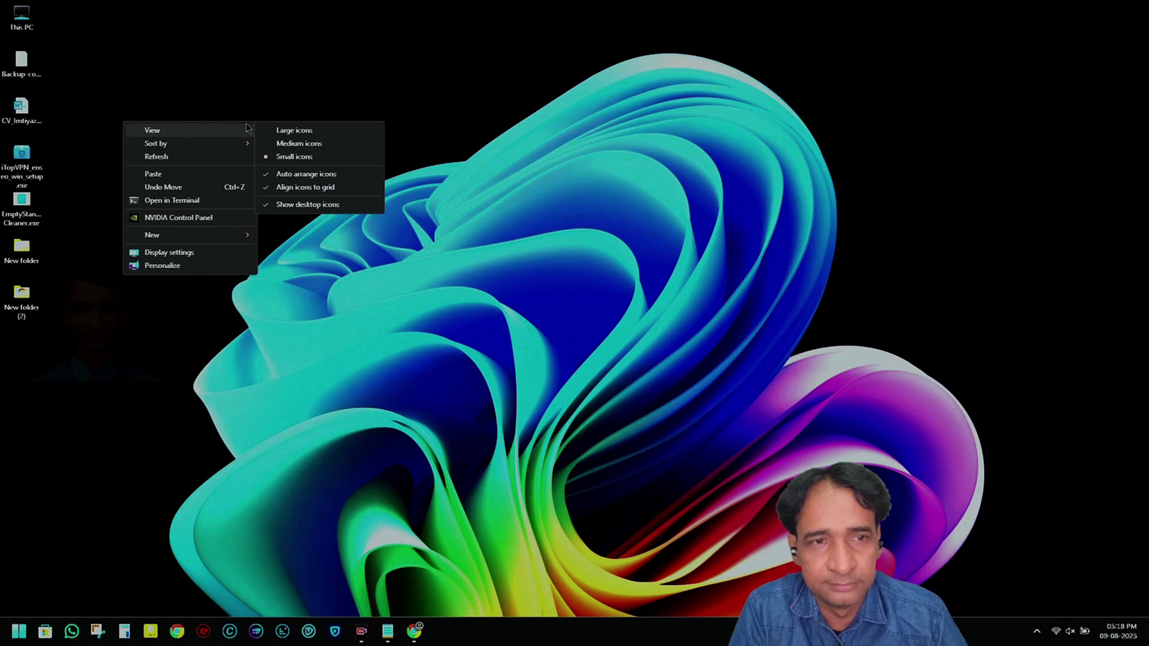
pyautogui.click(295, 174)
pyautogui.moveTo(21, 155); pyautogui.dragTo(296, 115)
pyautogui.click(353, 168)
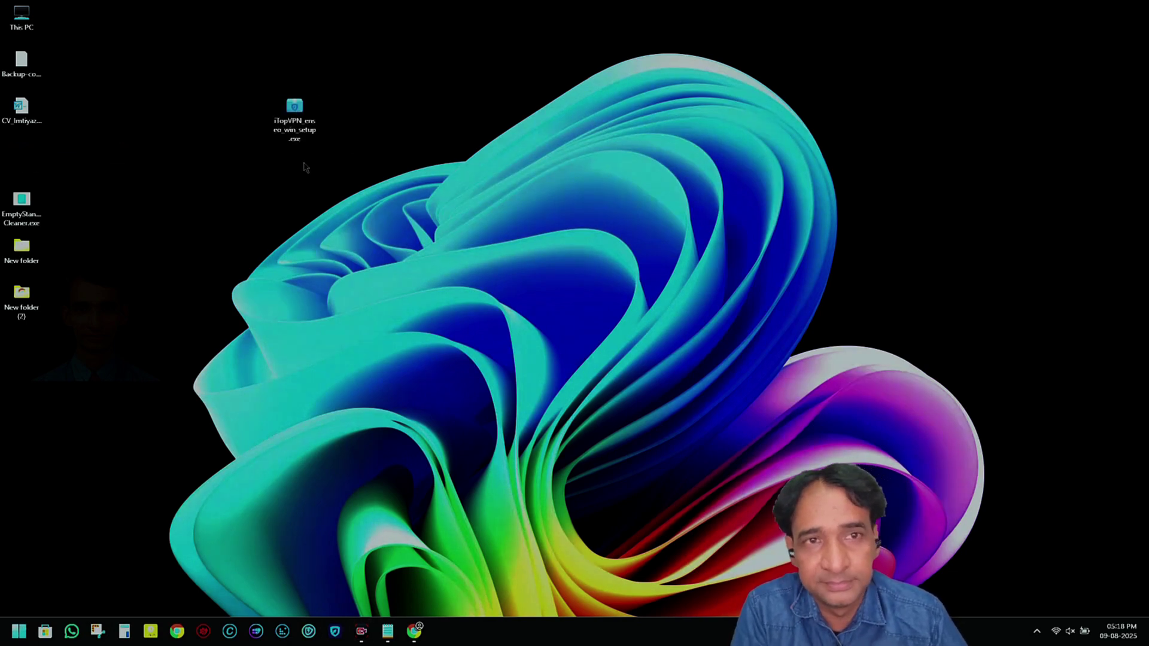
# Step: Run the iTop VPN setup file as administrator and check the hidden system tray icons
pyautogui.rightClick(303, 119)
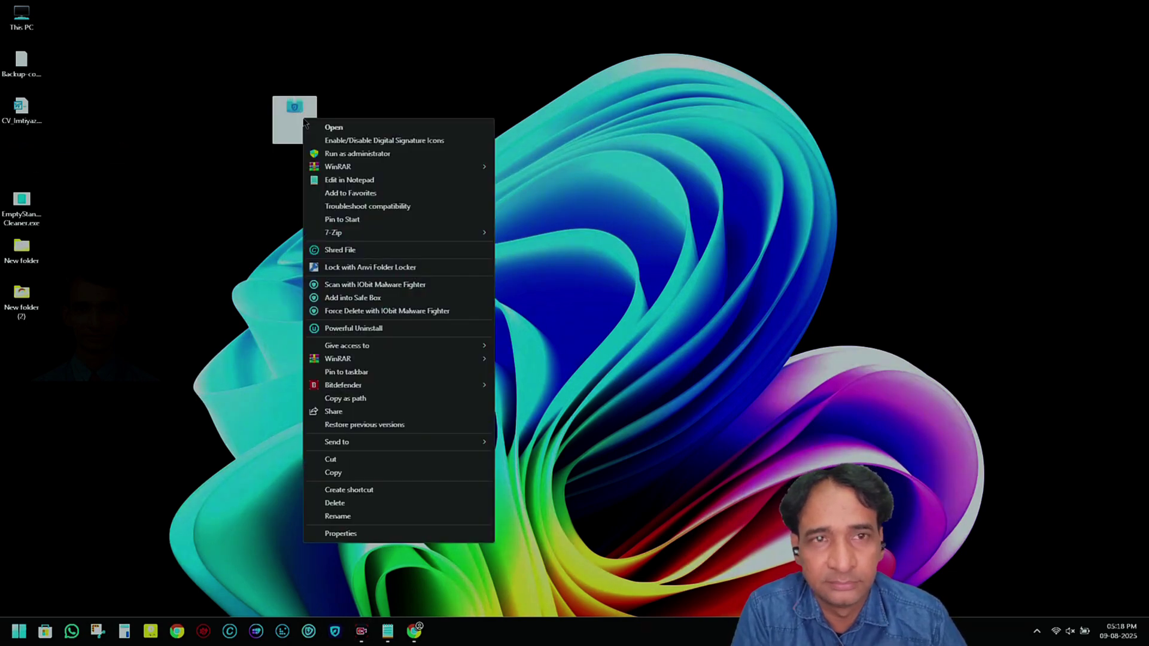
pyautogui.click(338, 155)
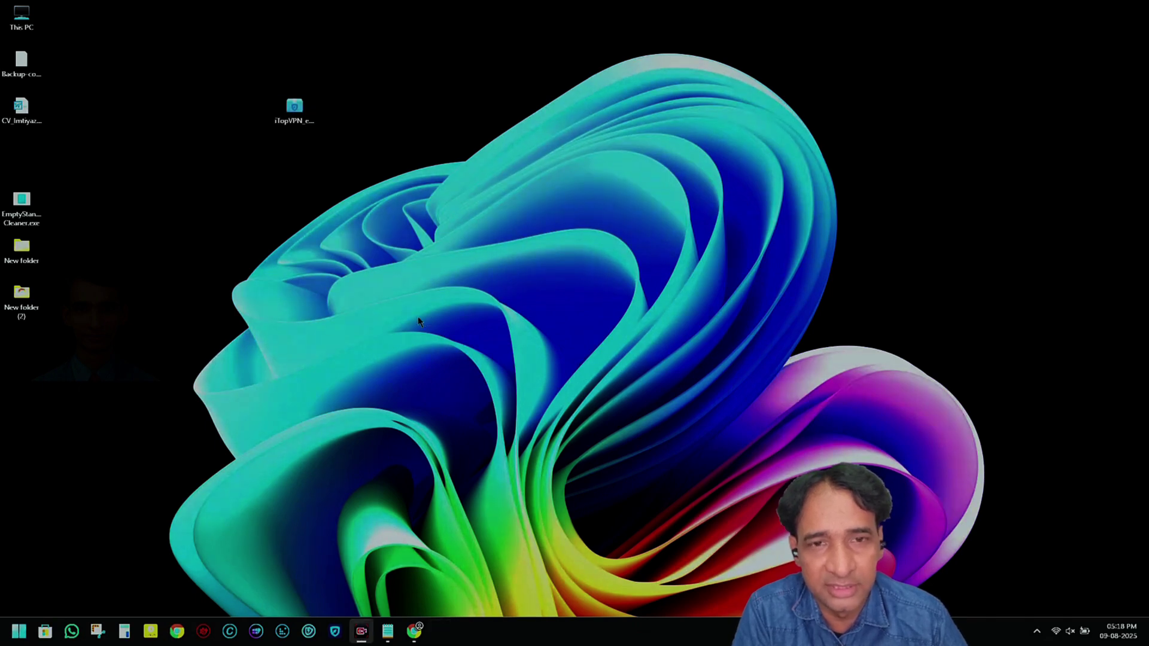
pyautogui.click(1034, 636)
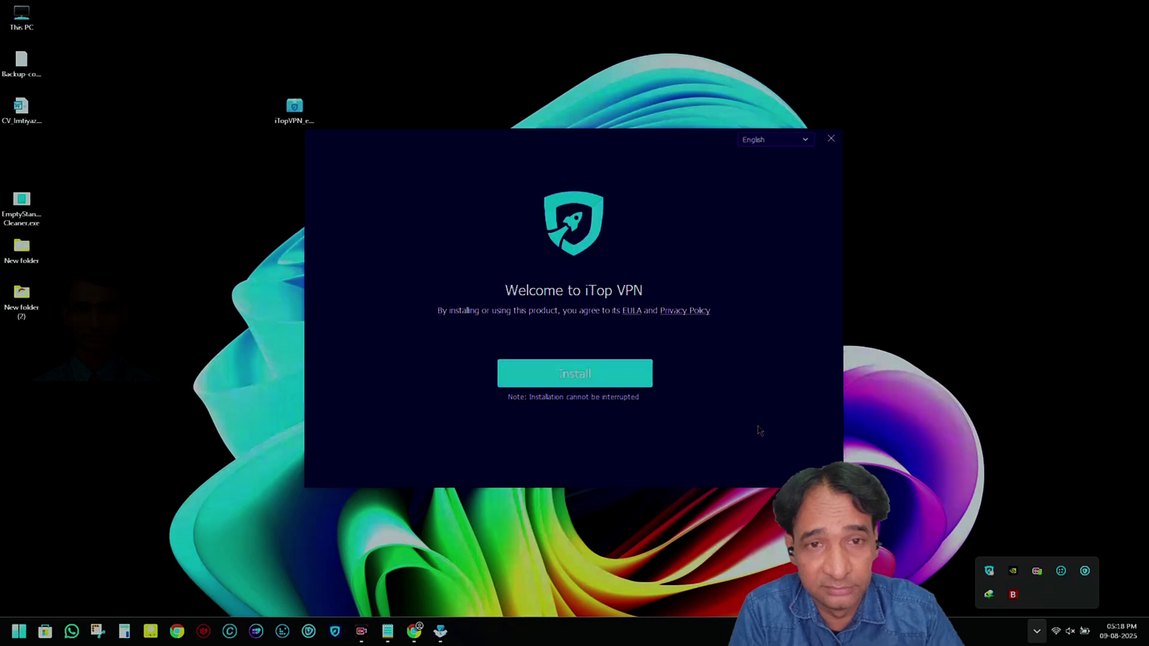
pyautogui.click(759, 431)
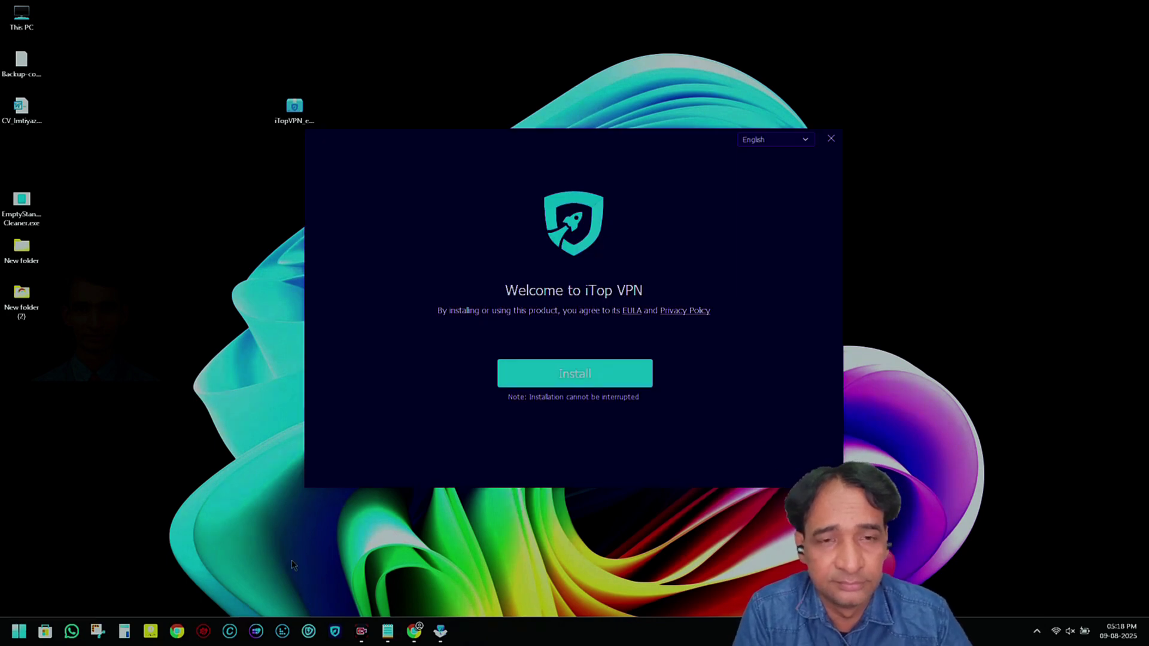
# Step: Open IObit Uninstaller and uninstall the existing iTop VPN program, leaving only that program selected
pyautogui.click(19, 632)
pyautogui.press('Escape')
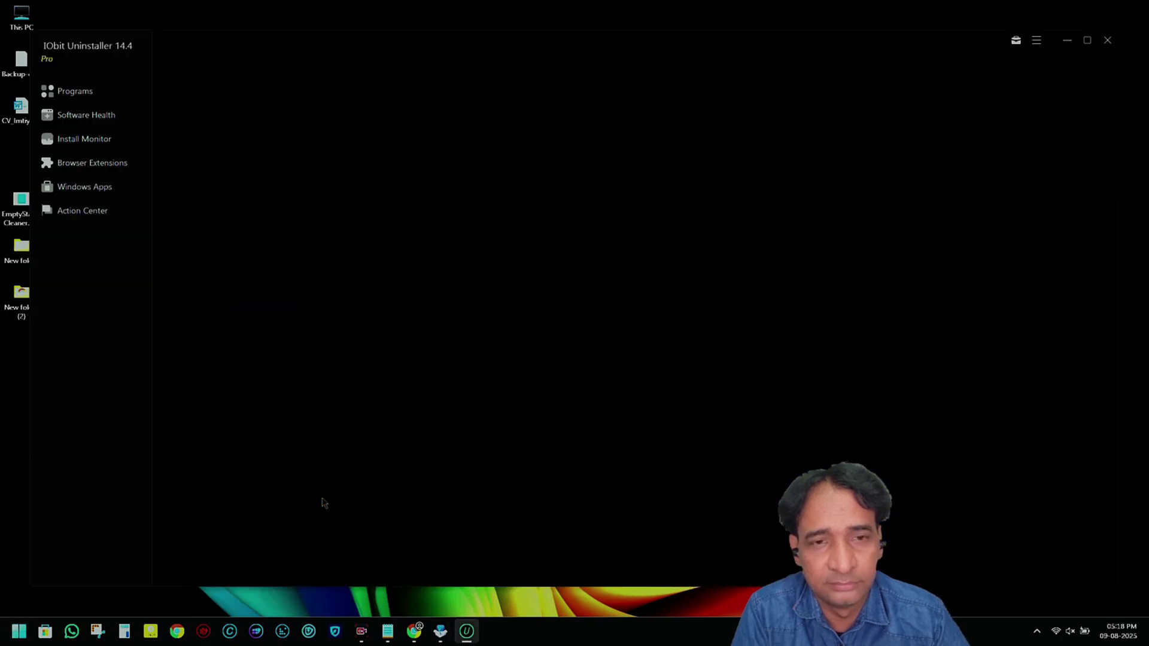
pyautogui.scroll(-10, 377, 360)
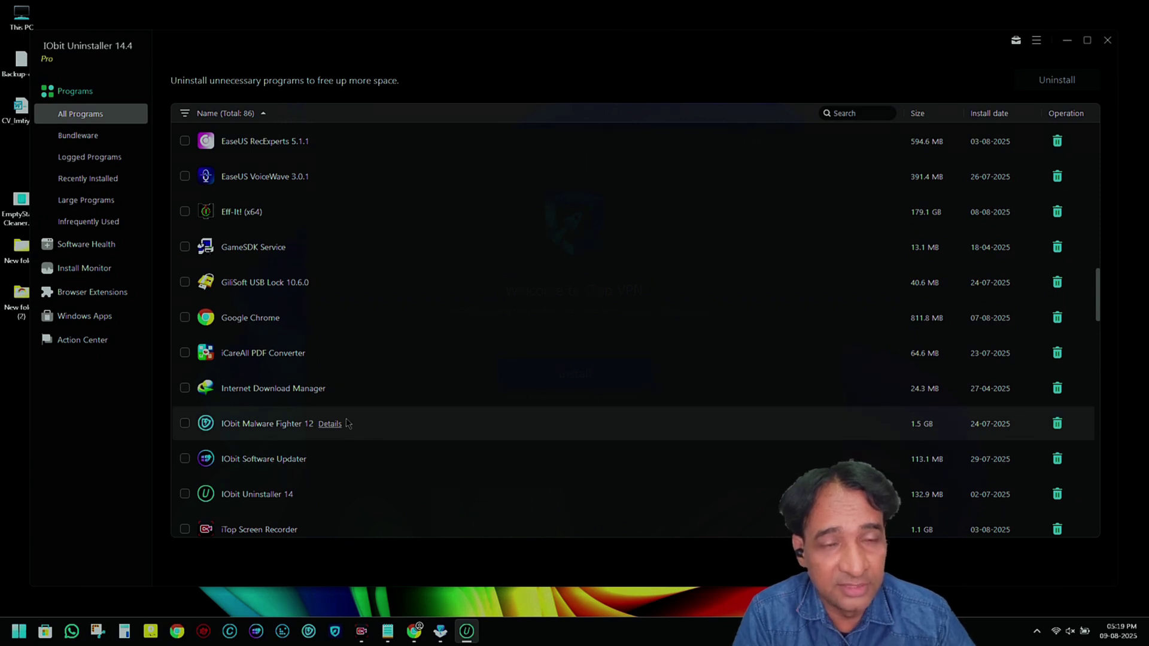
pyautogui.click(458, 428)
pyautogui.scroll(-3, 431, 428)
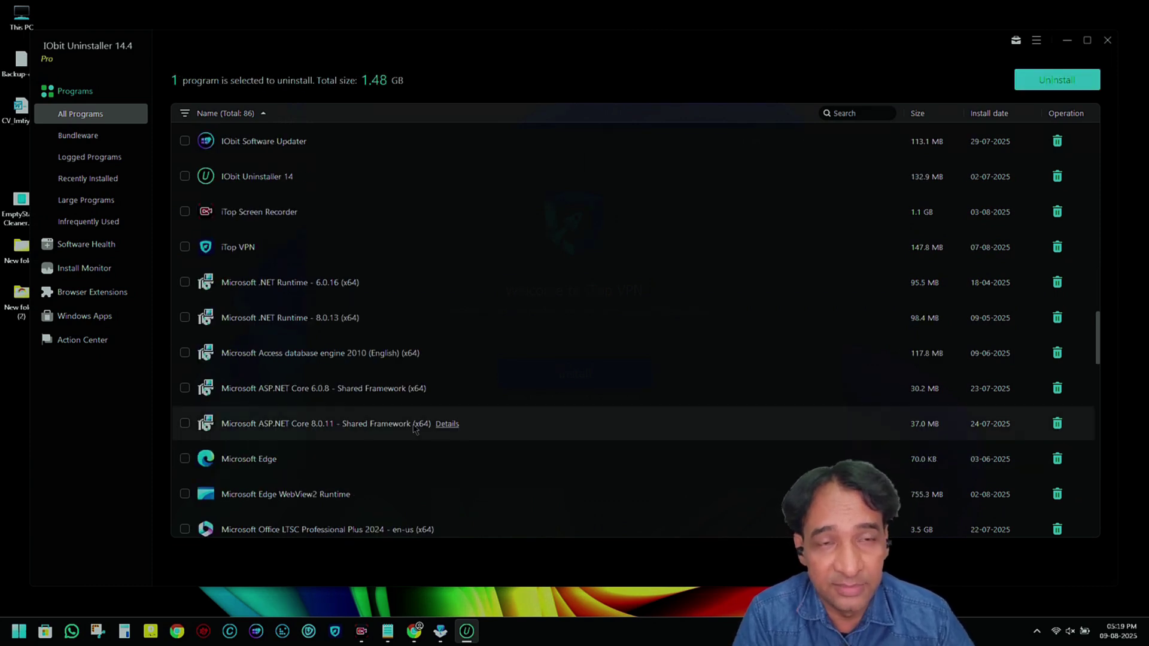
pyautogui.click(185, 247)
pyautogui.click(1053, 81)
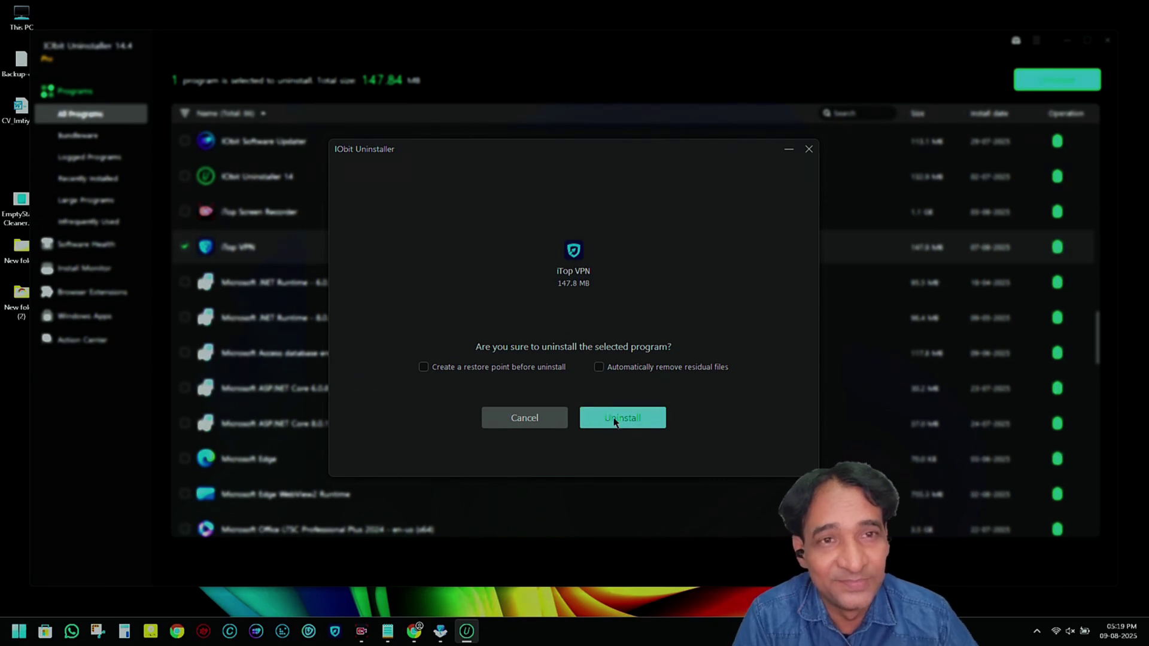
pyautogui.click(615, 421)
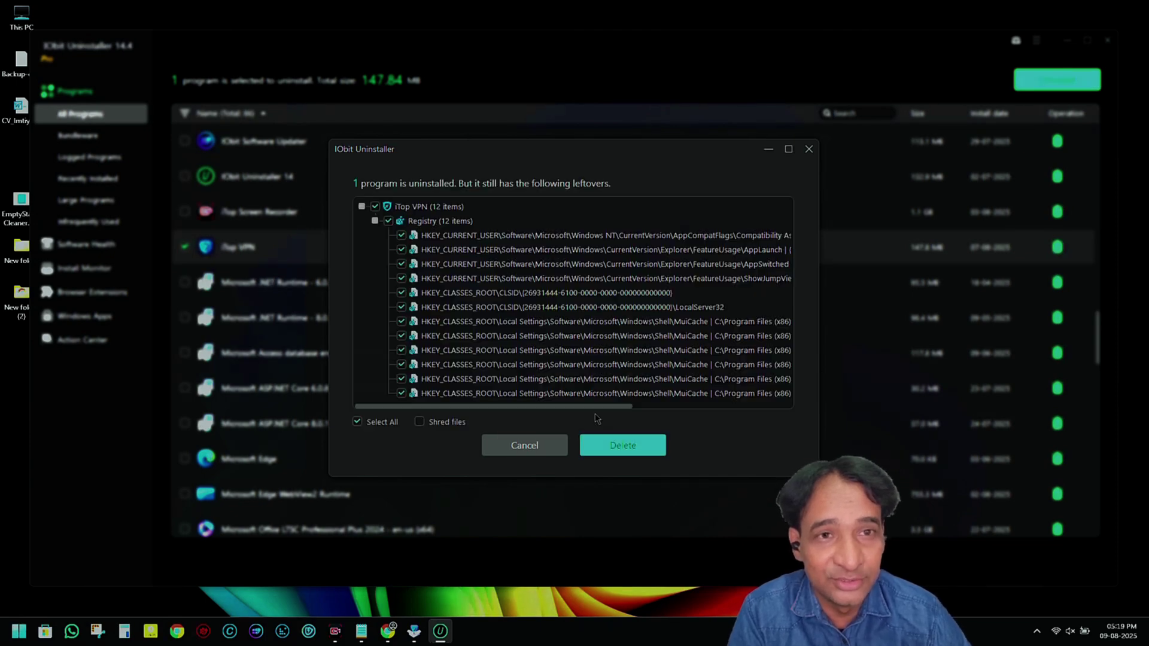
# Step: Delete all leftover iTop VPN registry entries and close IObit Uninstaller
pyautogui.click(628, 447)
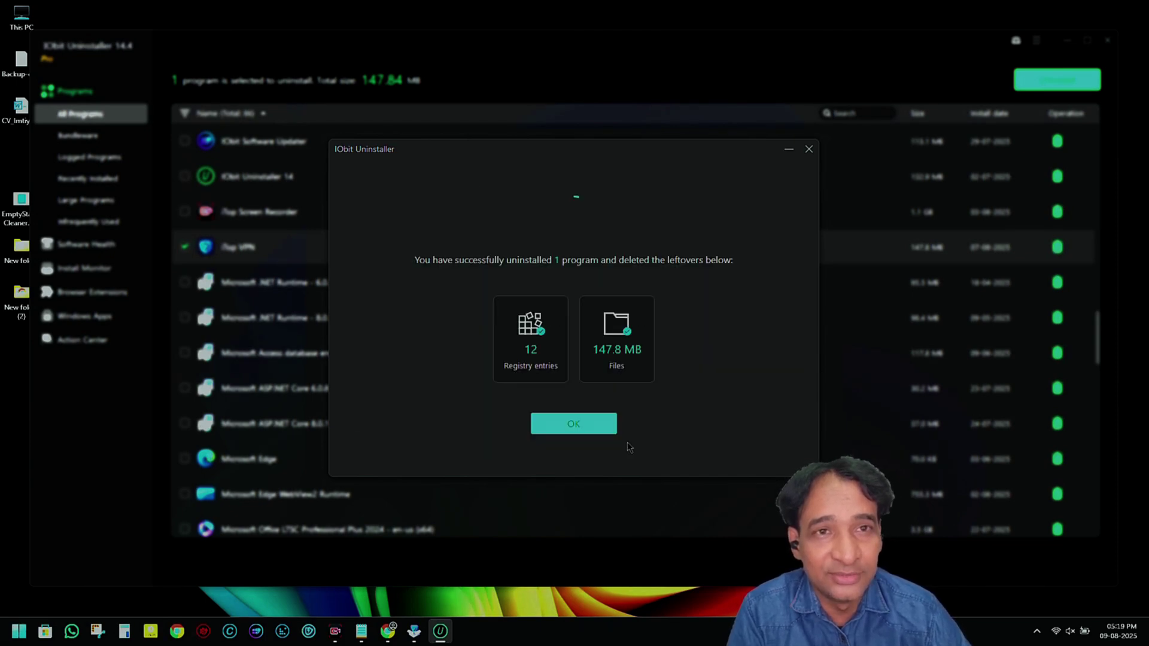
pyautogui.click(581, 428)
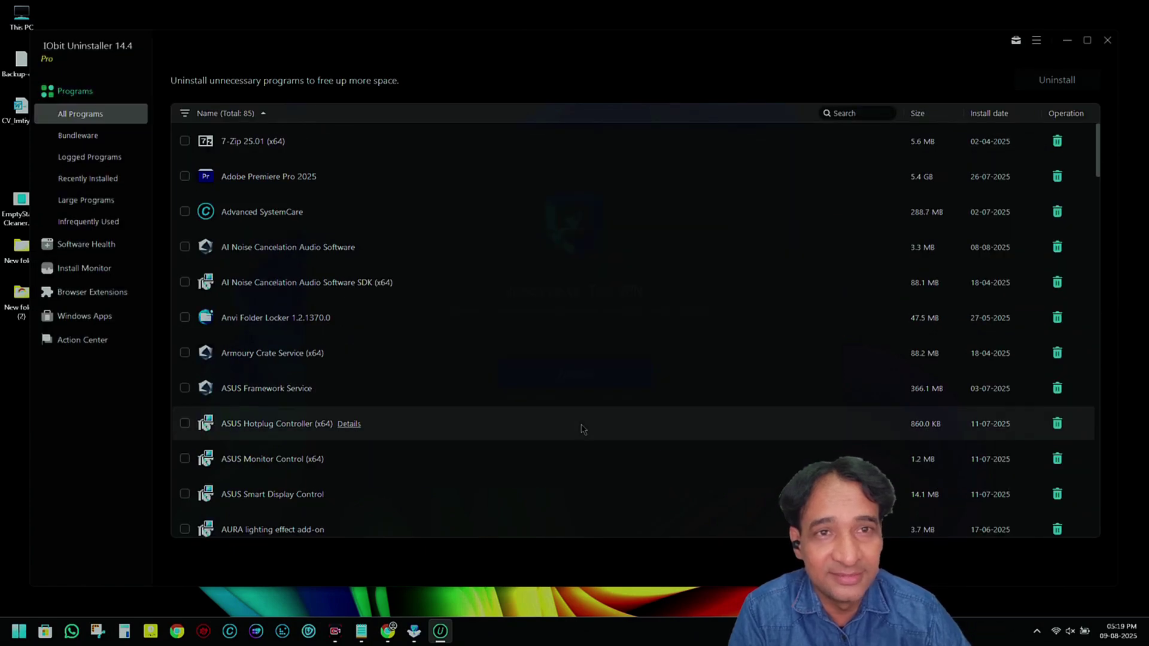
pyautogui.click(1108, 40)
# Step: Refresh the desktop and check whether iTop VPN still has a hidden system tray icon
pyautogui.click(893, 379)
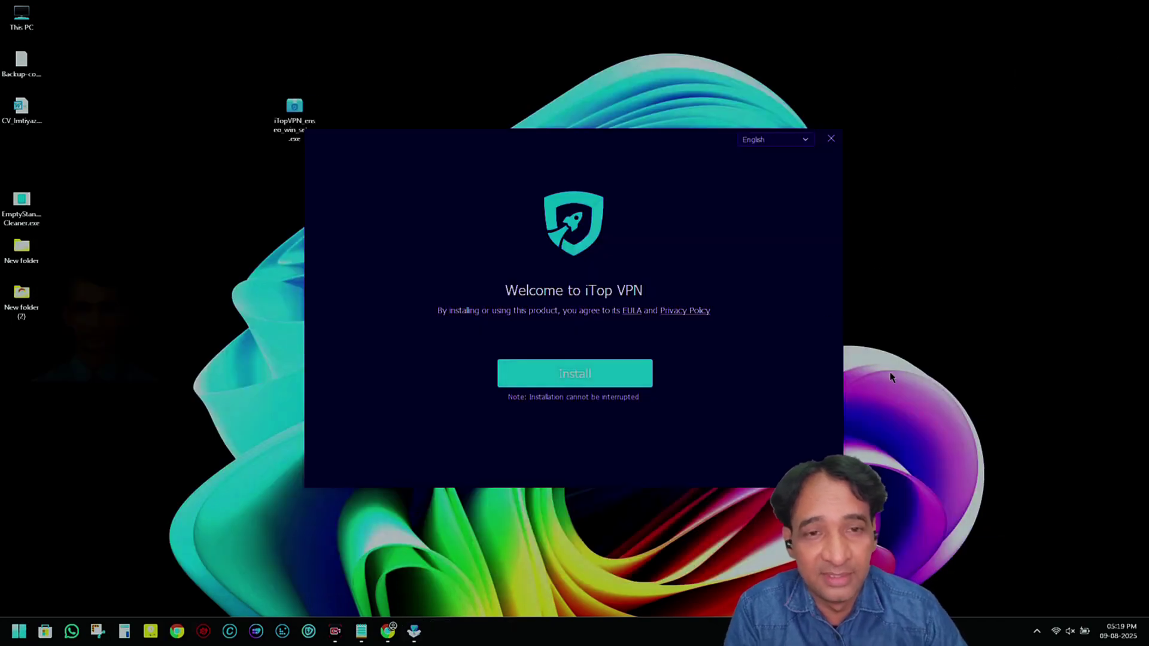
pyautogui.rightClick(901, 382)
pyautogui.click(913, 408)
pyautogui.click(1037, 631)
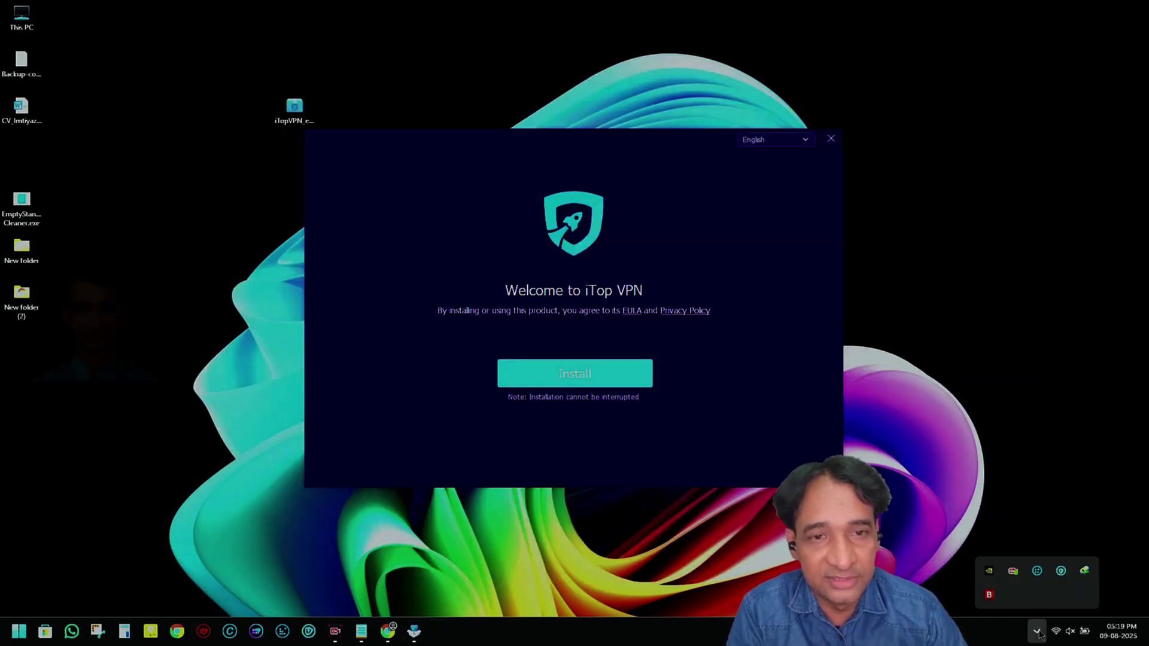
pyautogui.click(997, 312)
pyautogui.rightClick(997, 312)
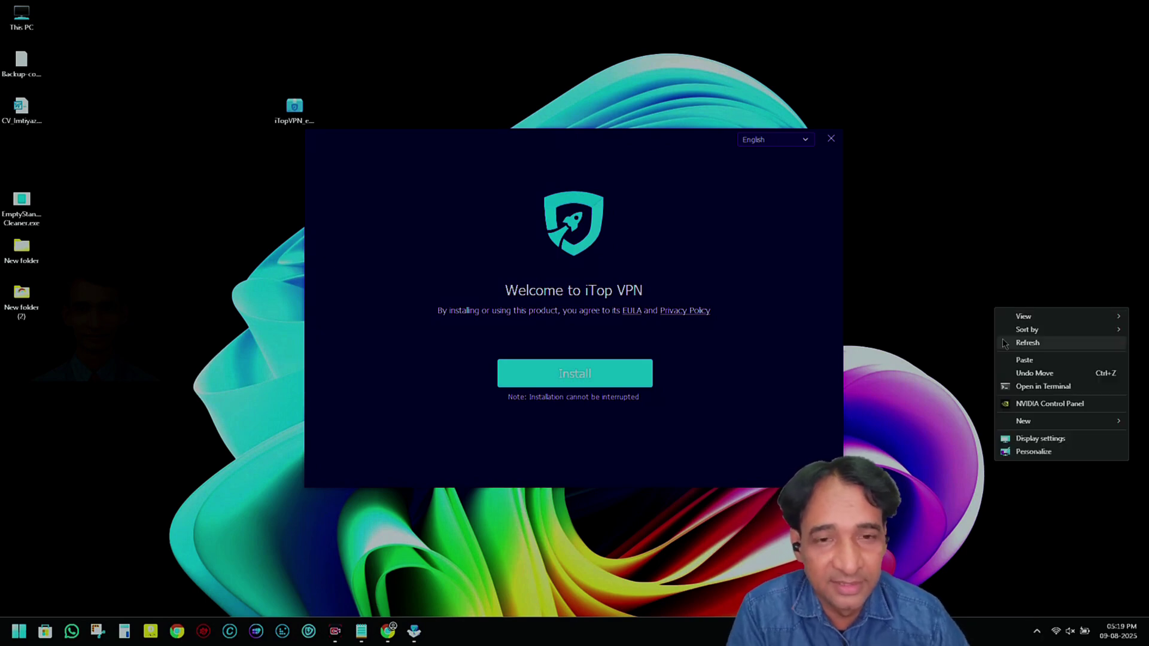
pyautogui.click(1001, 344)
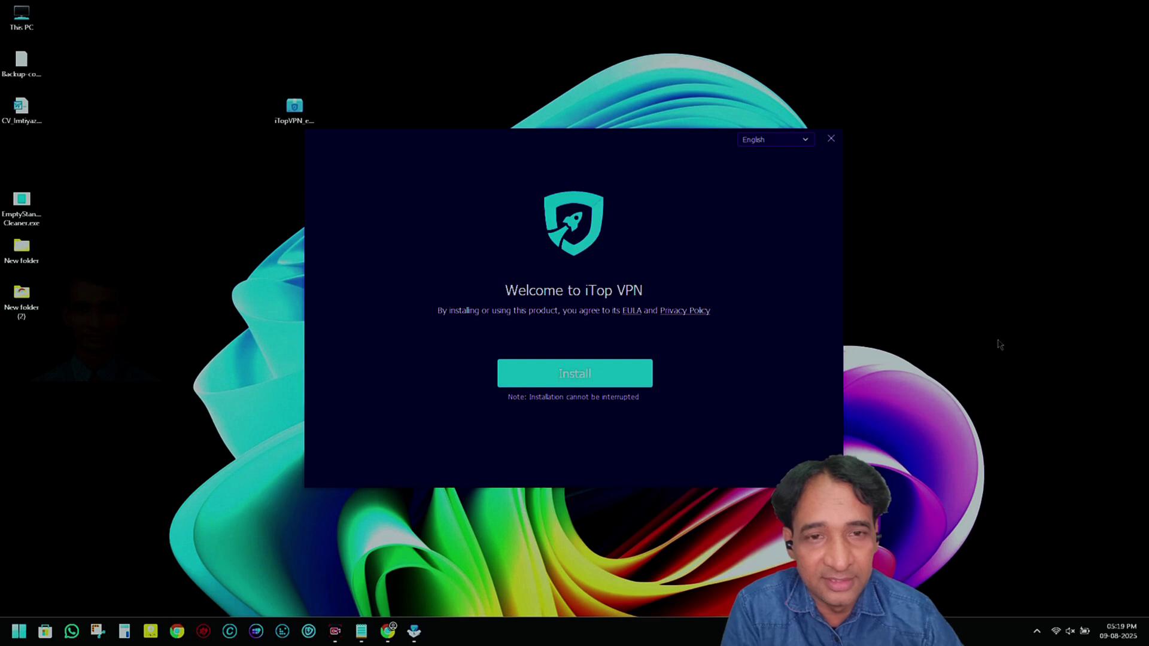
# Step: Install iTop VPN from the open setup window, declining the optional iTop PDF offer
pyautogui.click(593, 371)
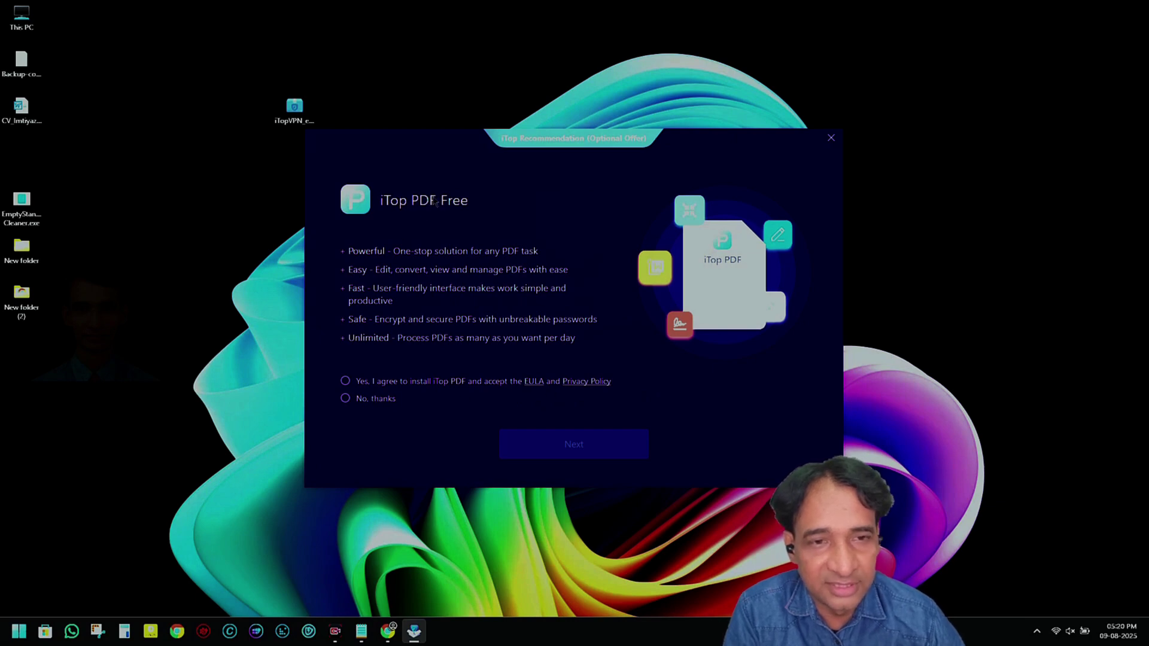
pyautogui.click(344, 399)
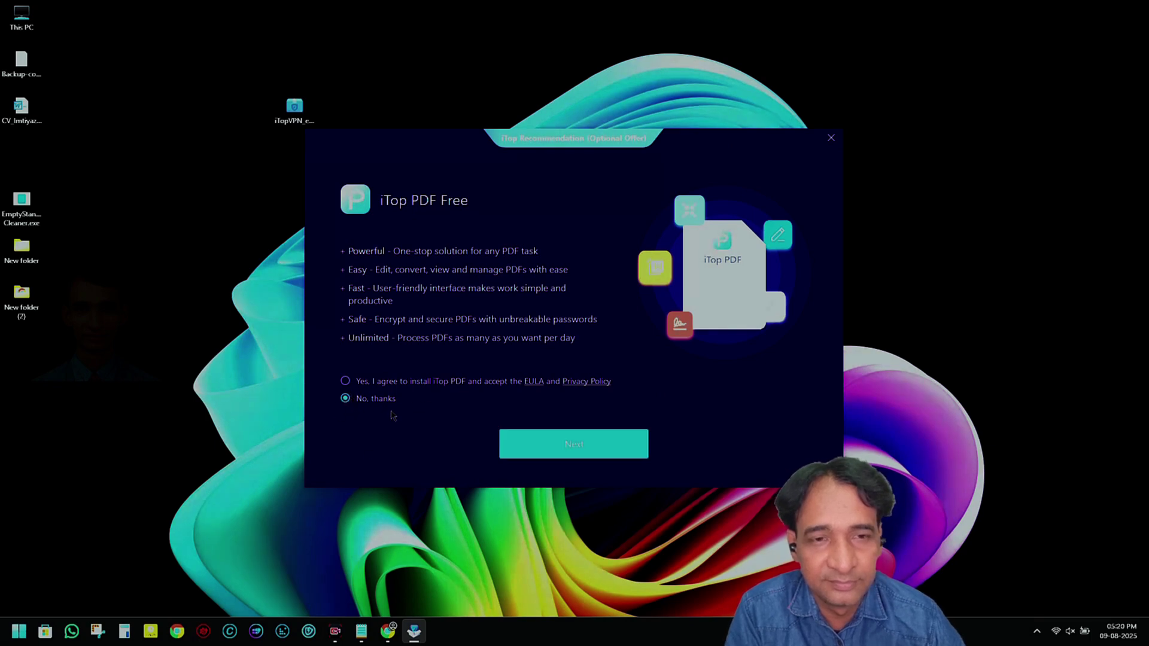
pyautogui.click(590, 446)
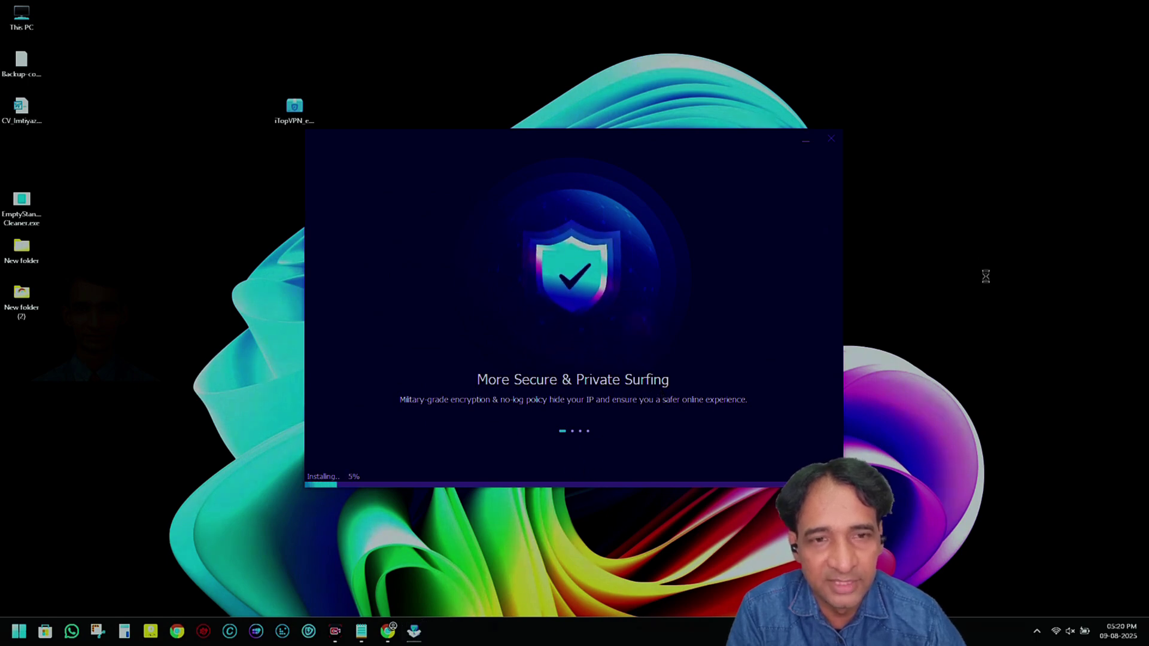
pyautogui.rightClick(973, 250)
pyautogui.click(990, 286)
pyautogui.rightClick(991, 286)
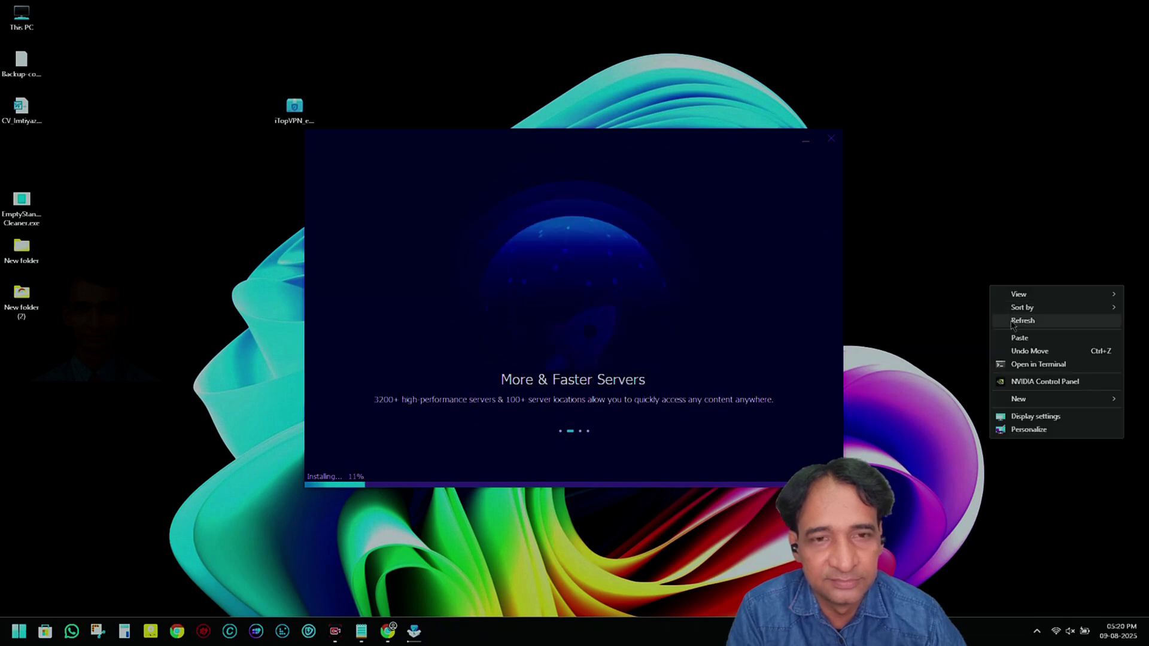
pyautogui.click(1011, 320)
pyautogui.rightClick(1013, 323)
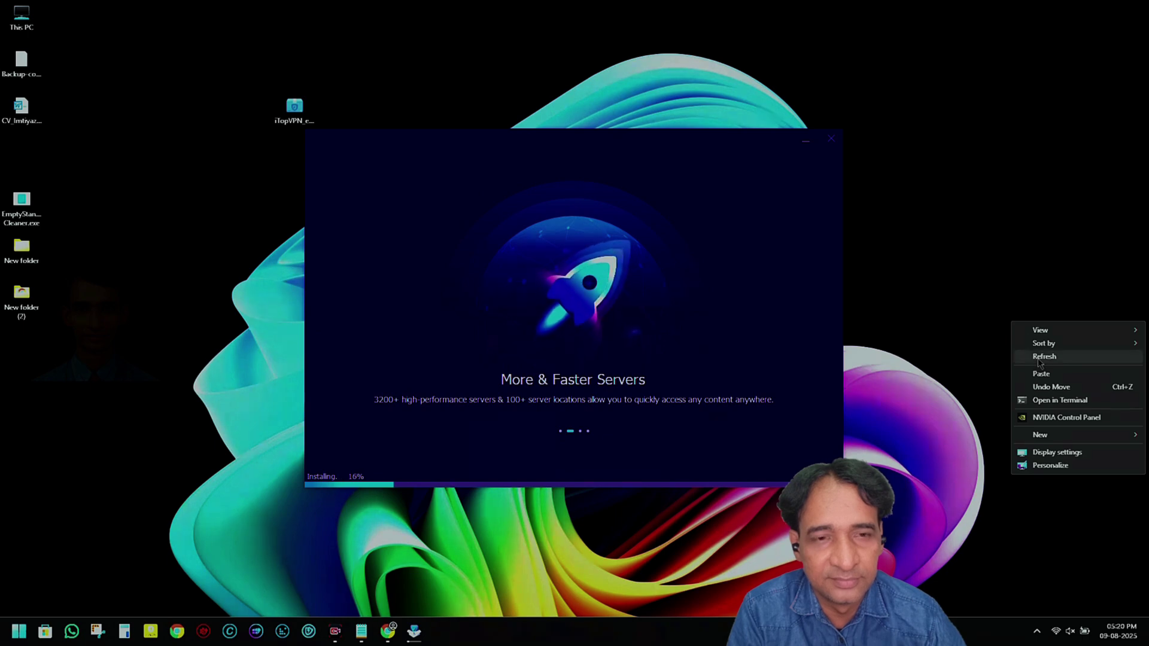
pyautogui.click(1039, 361)
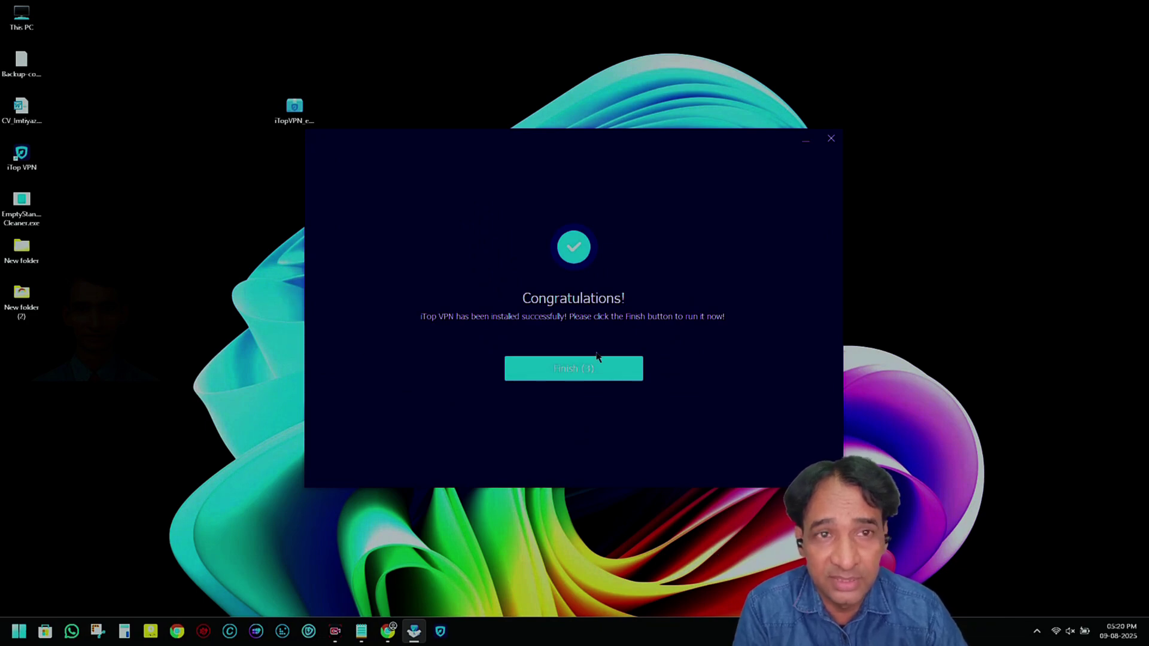
# Step: Finish the setup so that iTop VPN launches, and check the account's membership level and expiration date
pyautogui.click(584, 368)
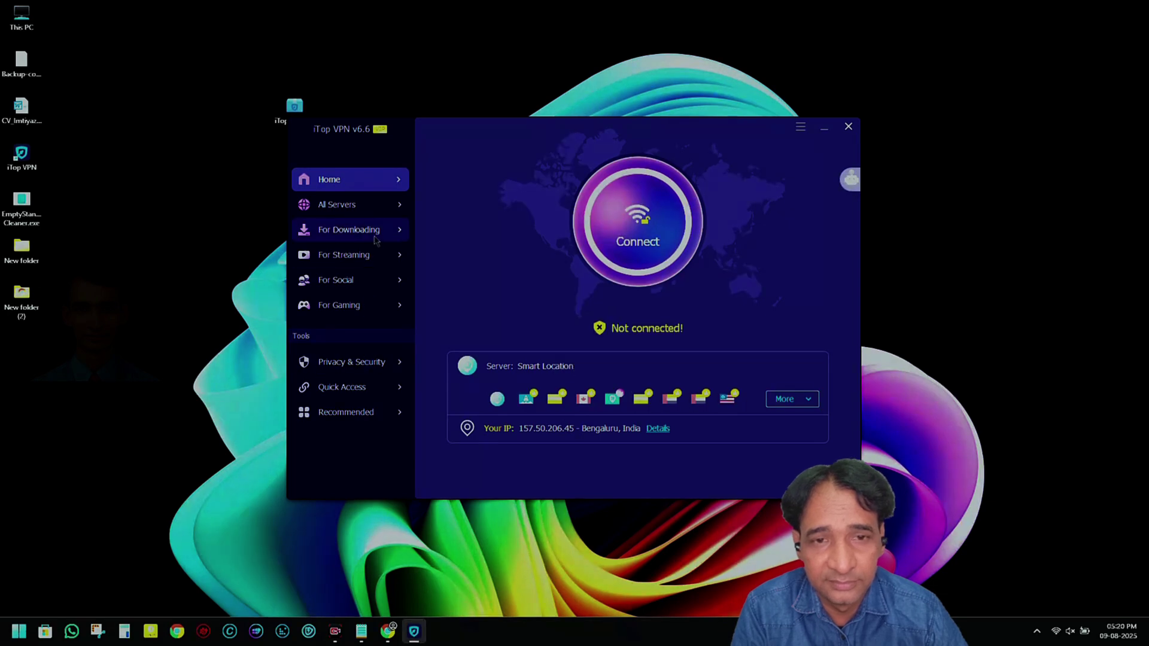
pyautogui.click(800, 127)
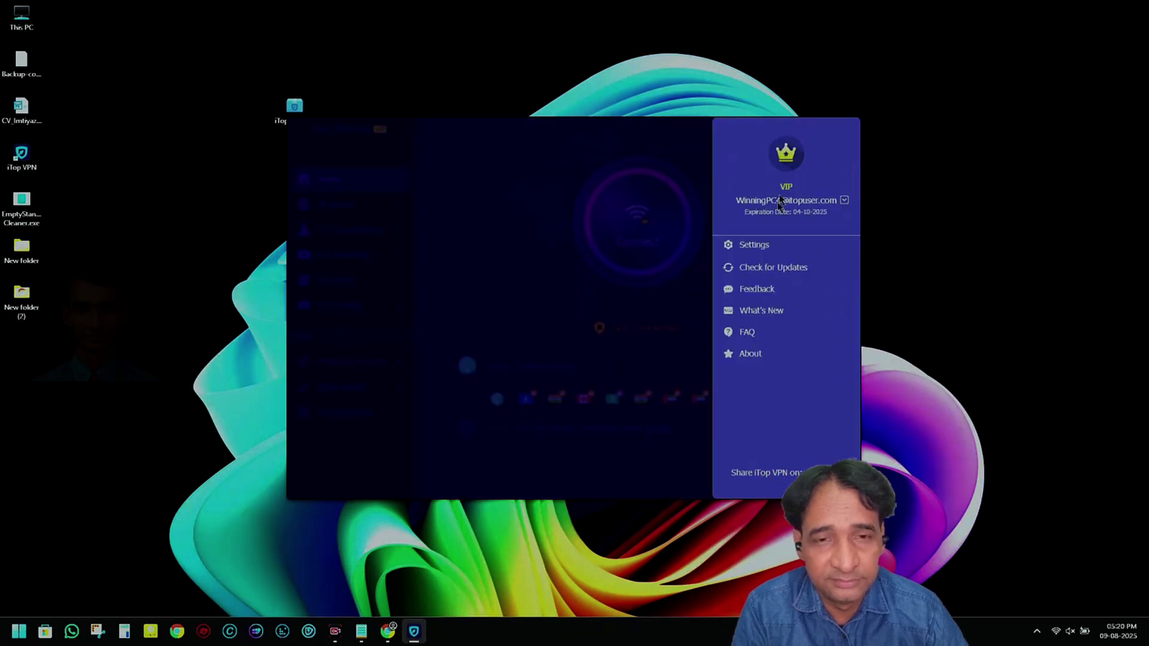
pyautogui.click(490, 307)
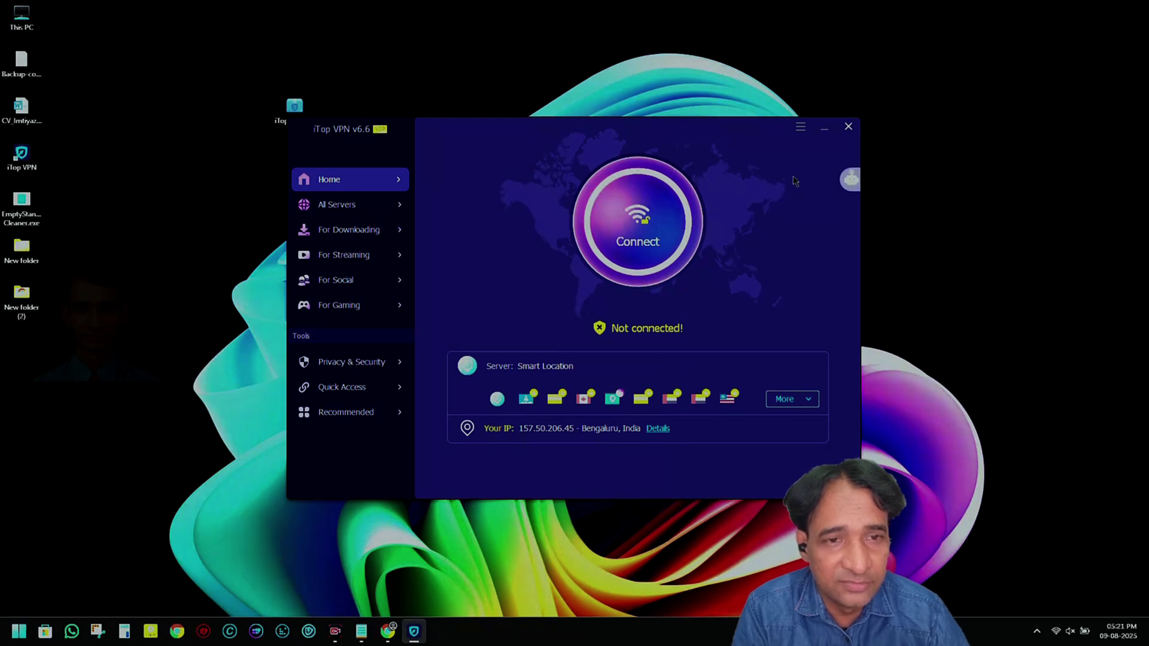
# Step: Open the iTop VPN settings and review the General, Protocols and Notifications options
pyautogui.click(800, 128)
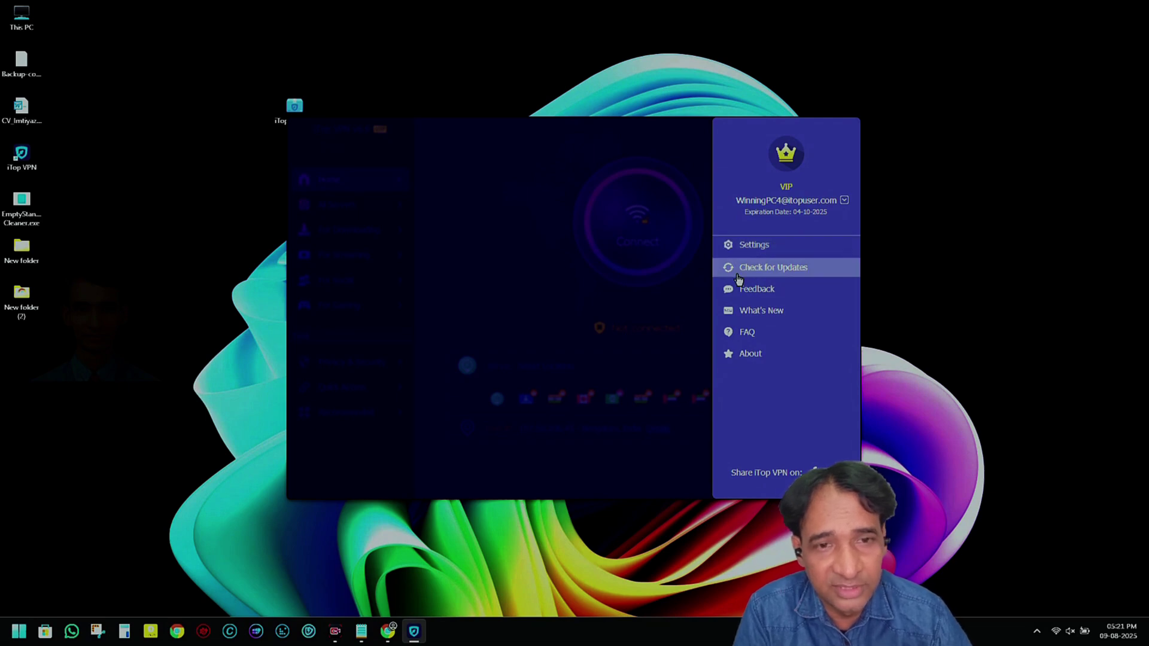
pyautogui.click(747, 248)
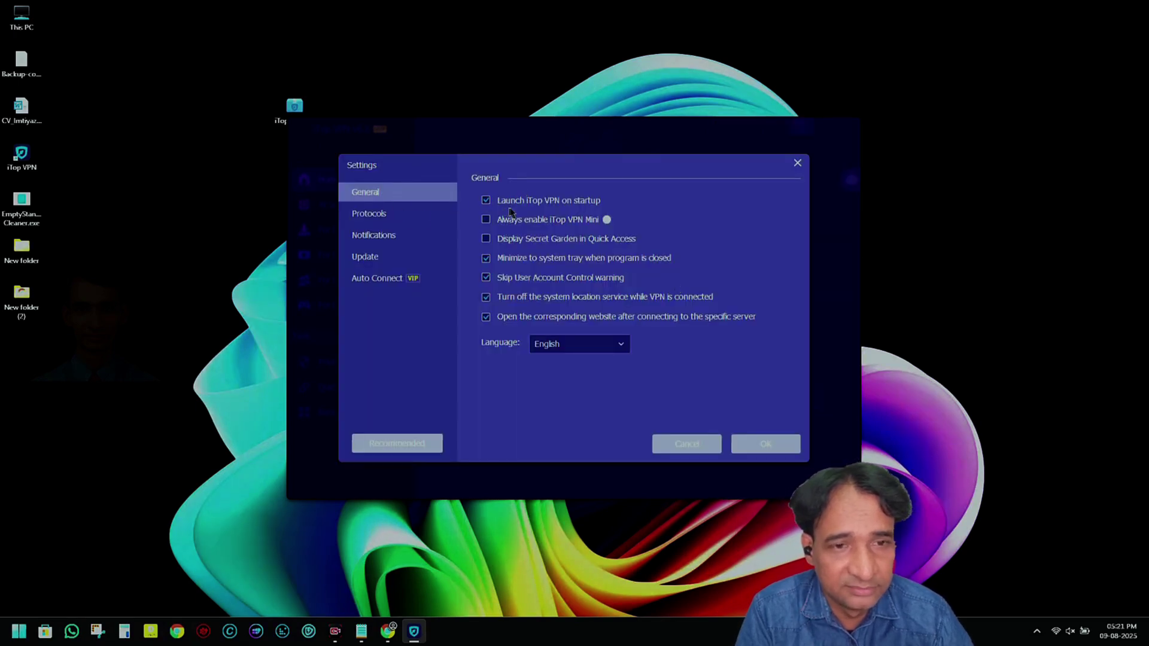
pyautogui.click(384, 214)
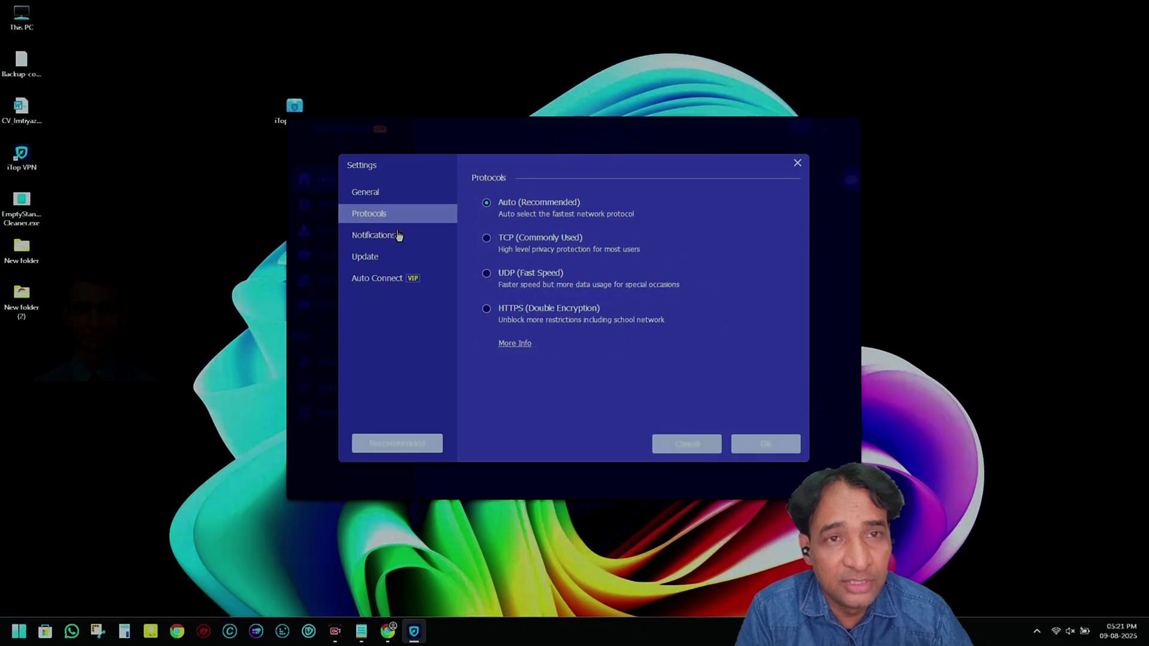
pyautogui.click(368, 192)
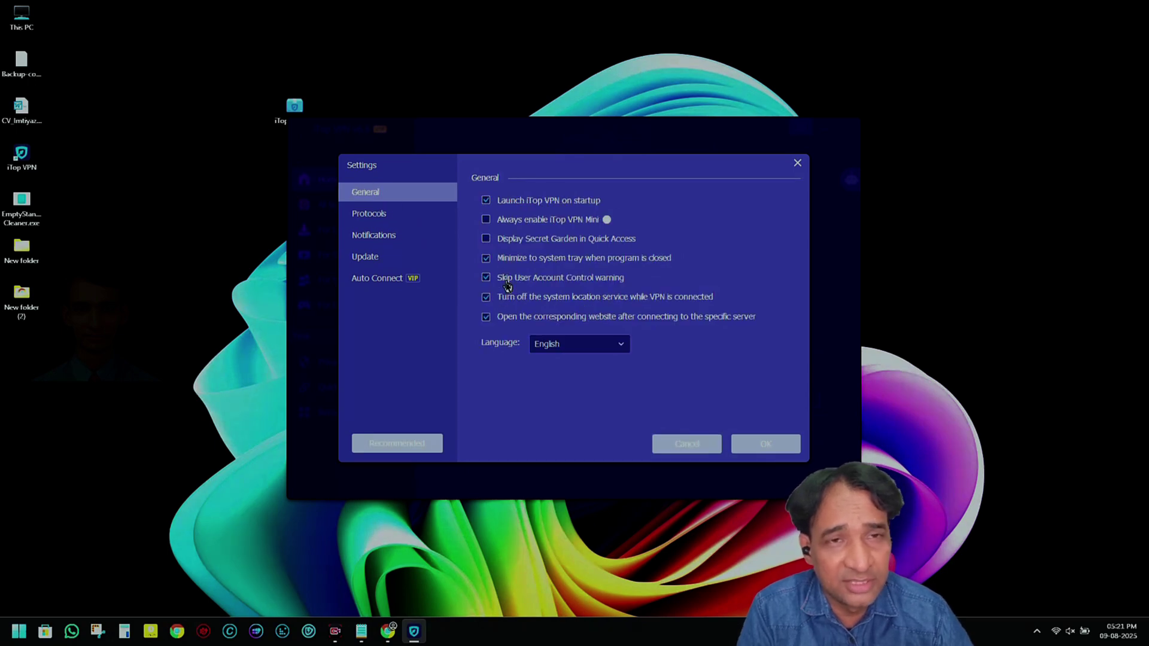
pyautogui.click(369, 214)
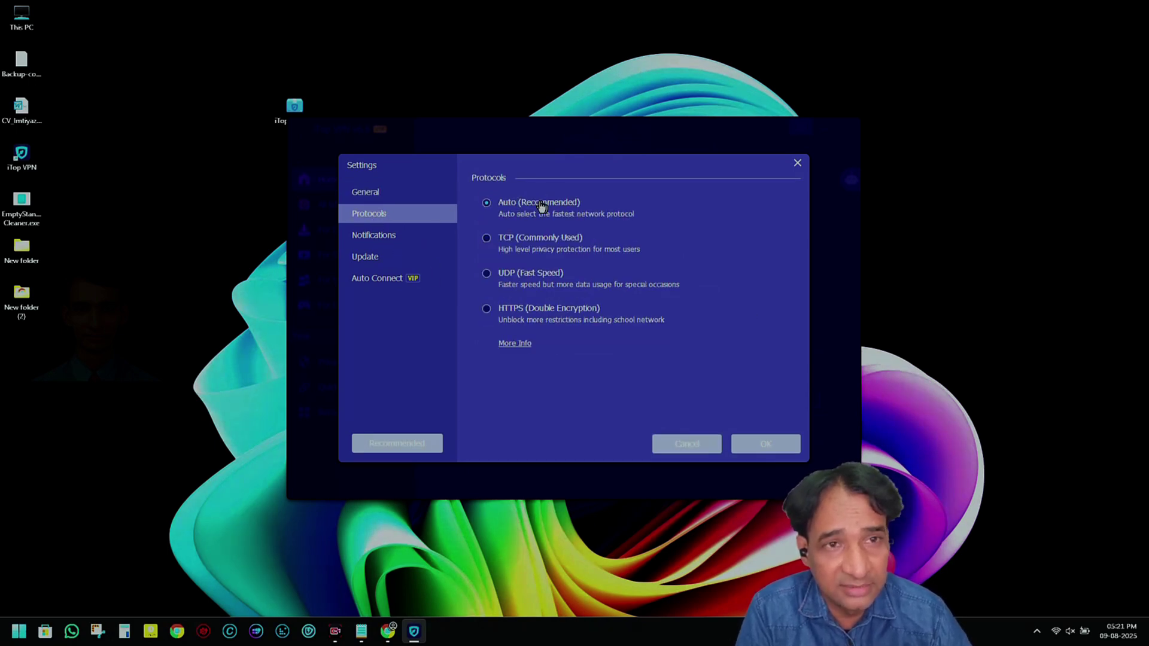
pyautogui.click(359, 237)
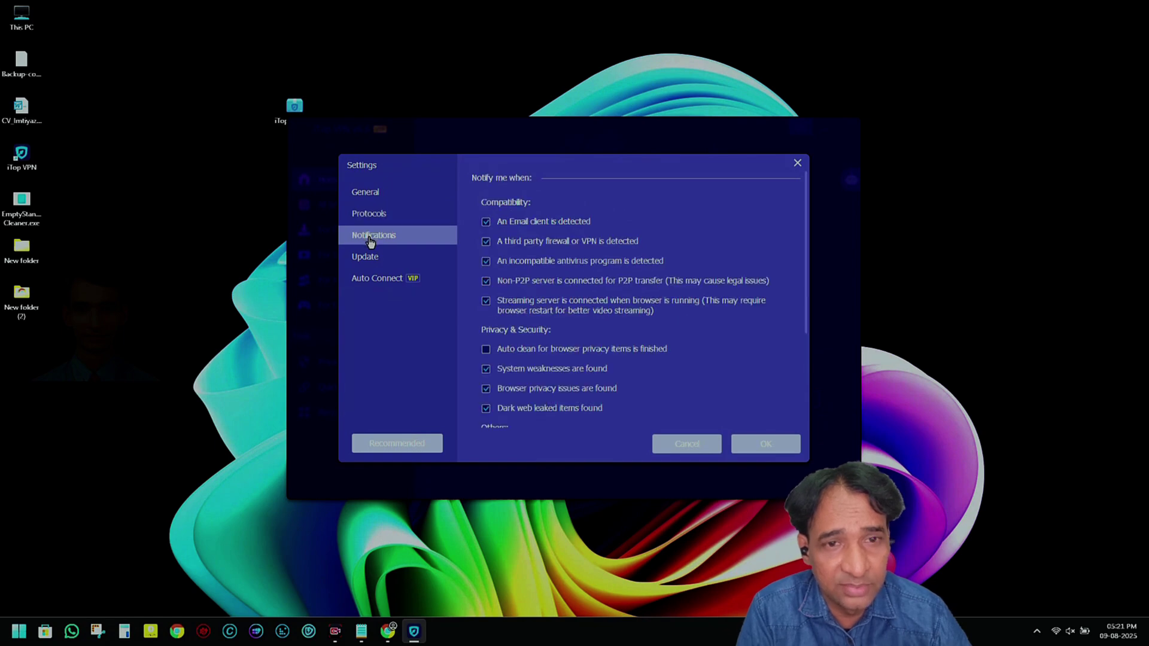
pyautogui.scroll(-2, 633, 267)
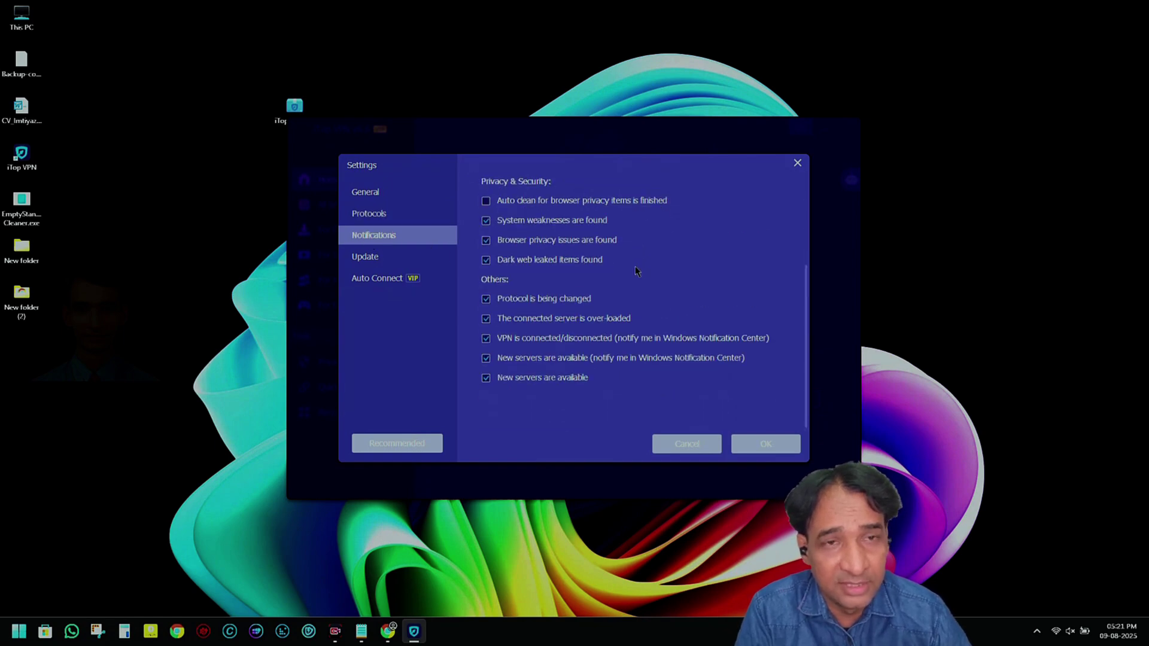
pyautogui.scroll(3, 636, 268)
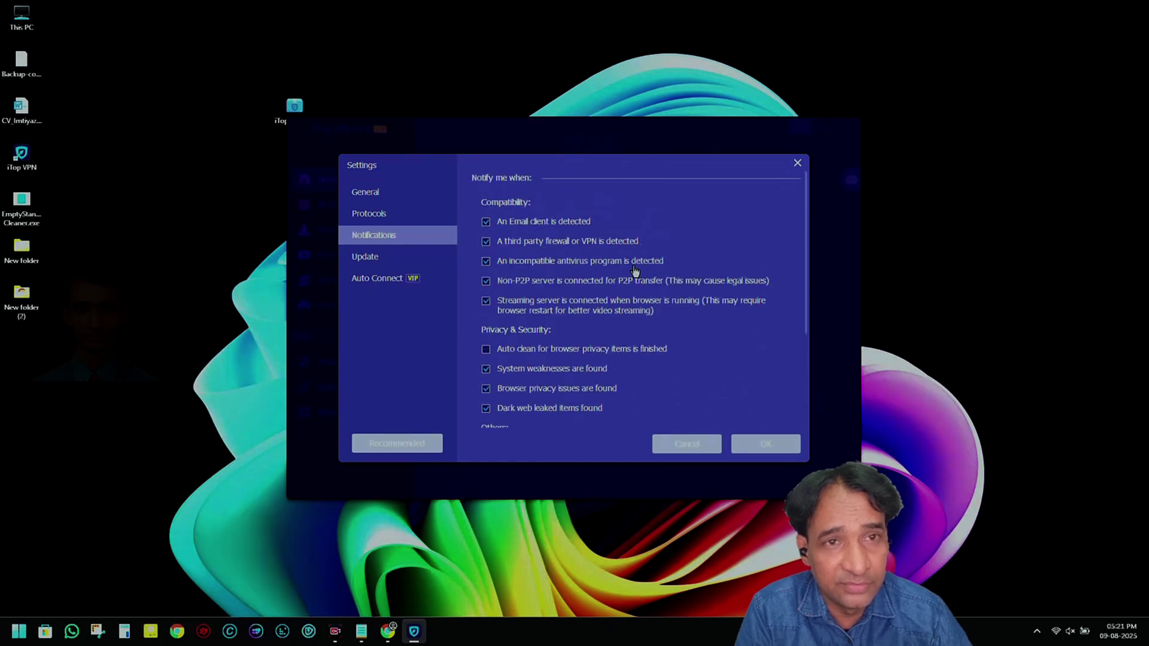
# Step: Review the Update and Auto Connect settings, including the auto-disconnect delay choices, and cancel out of the settings
pyautogui.click(399, 262)
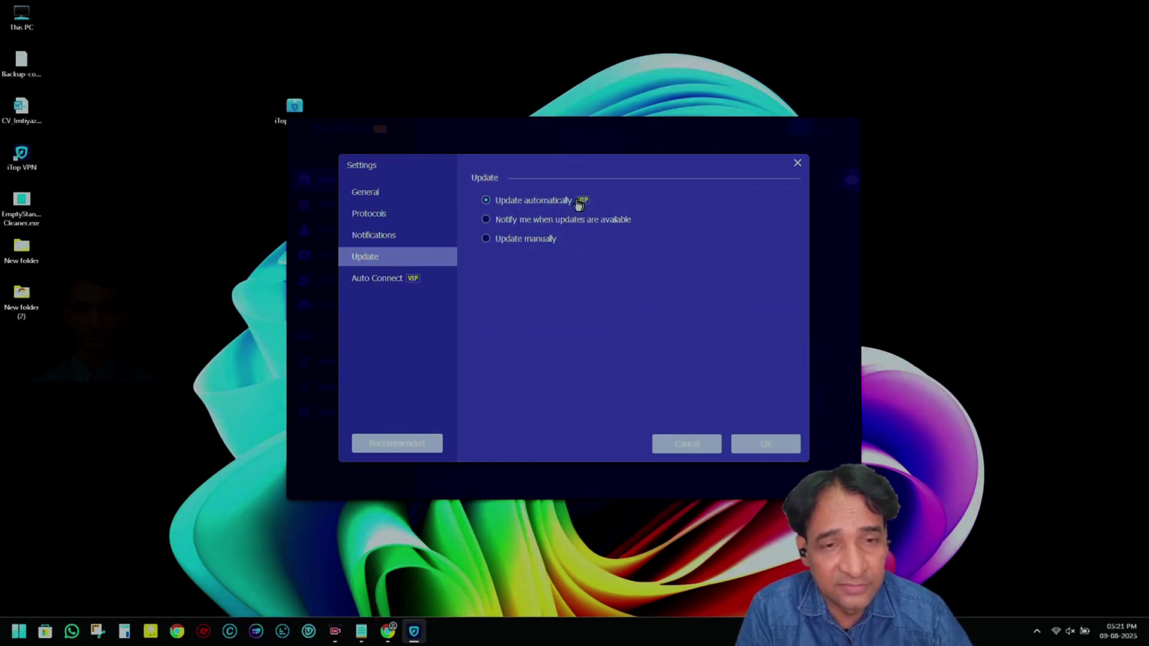
pyautogui.click(409, 281)
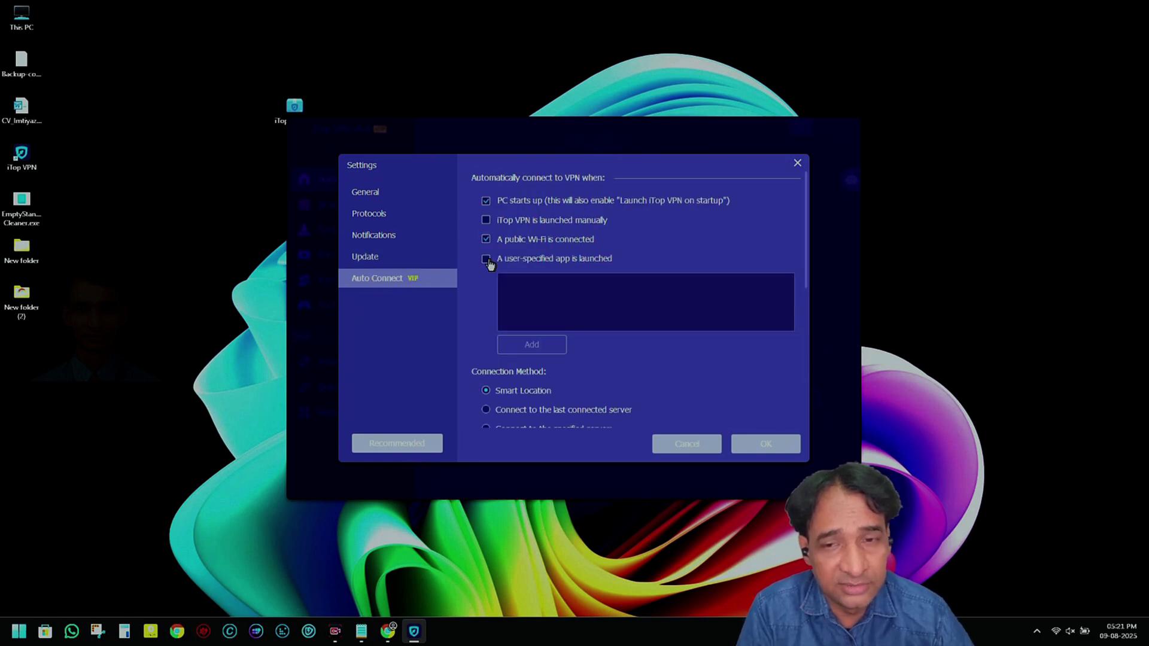
pyautogui.scroll(-8, 563, 357)
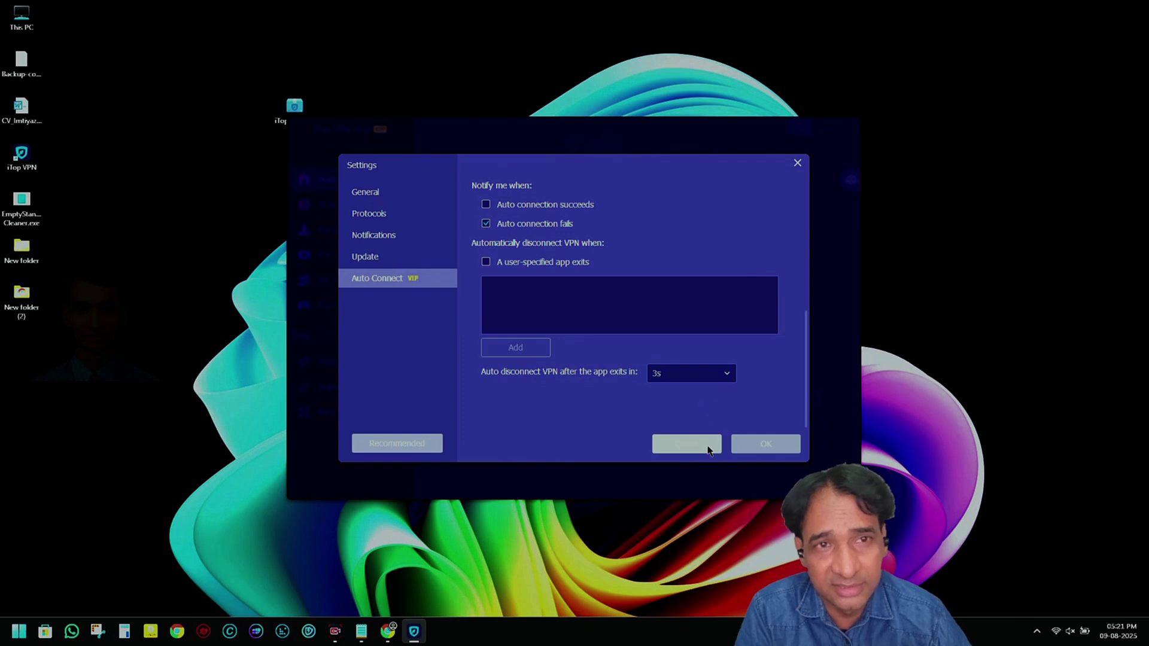
pyautogui.click(688, 374)
pyautogui.click(689, 376)
pyautogui.click(682, 377)
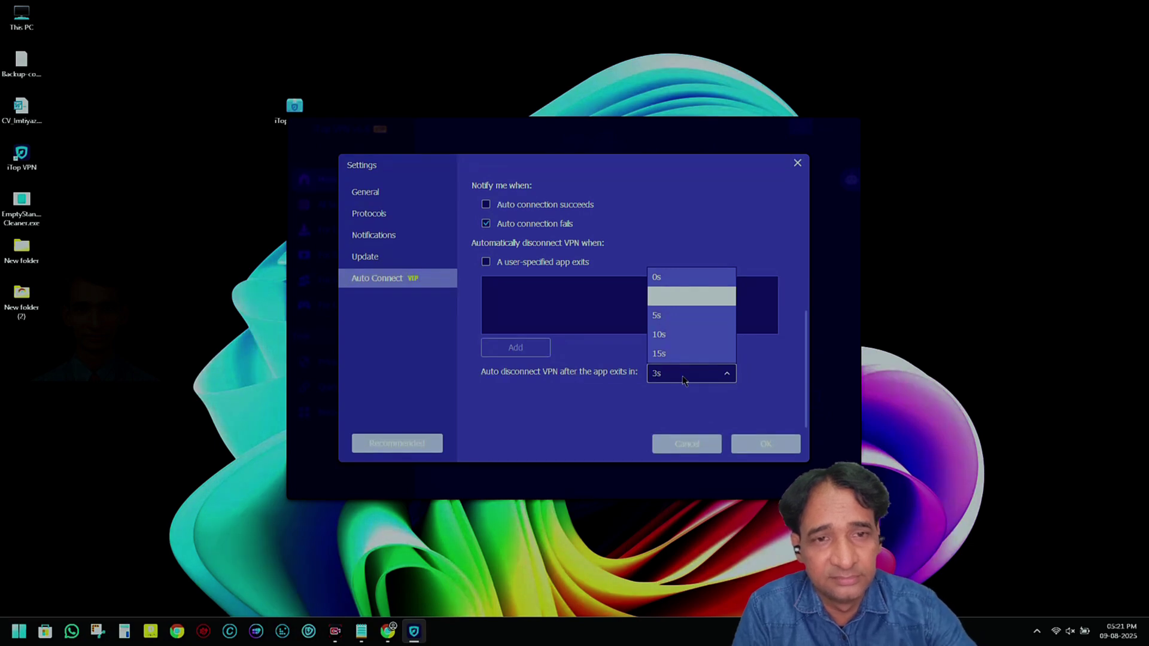
pyautogui.click(681, 377)
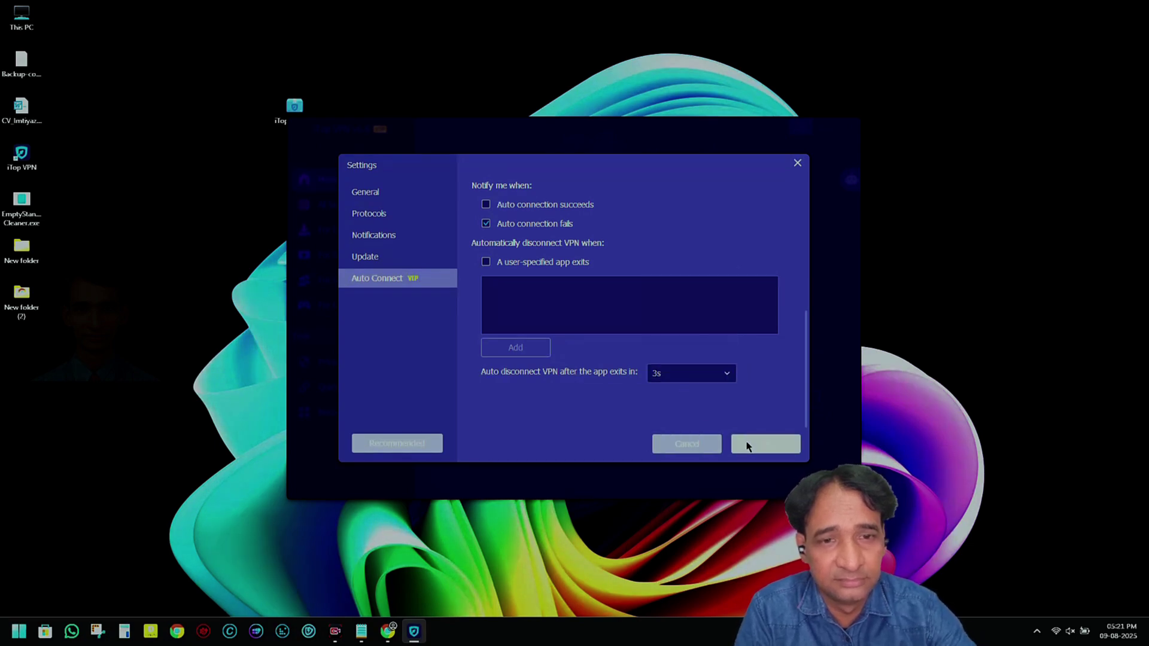
pyautogui.click(714, 445)
# Step: Look over the All Servers list, its search option and the additional server choices on the Home page
pyautogui.click(337, 206)
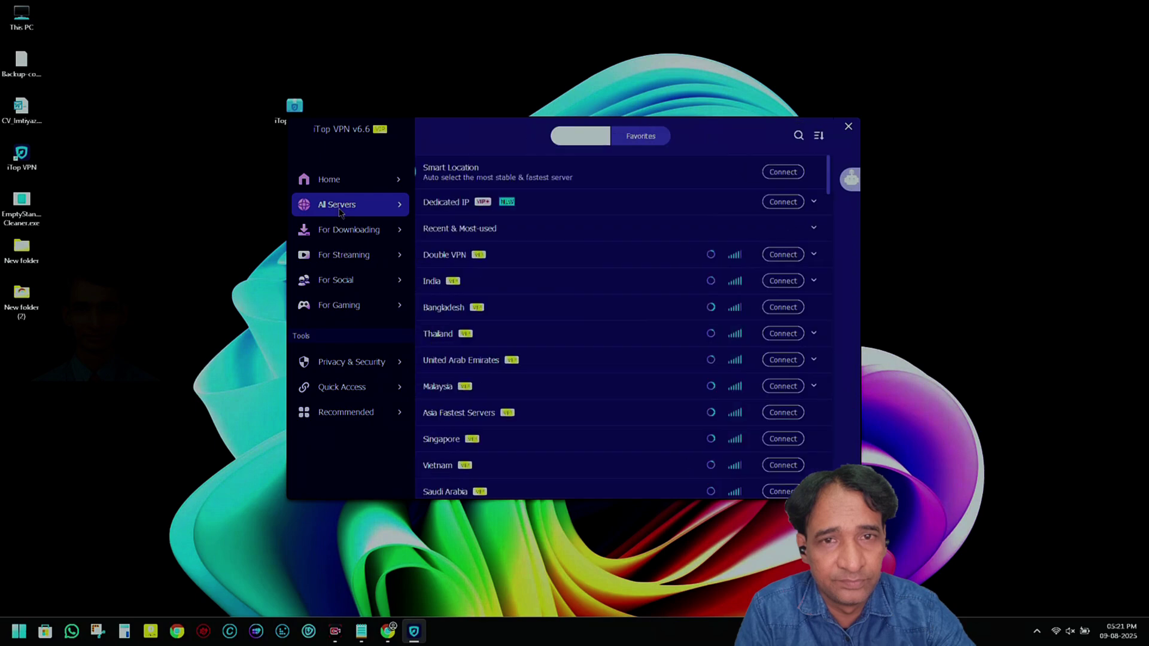
pyautogui.click(333, 179)
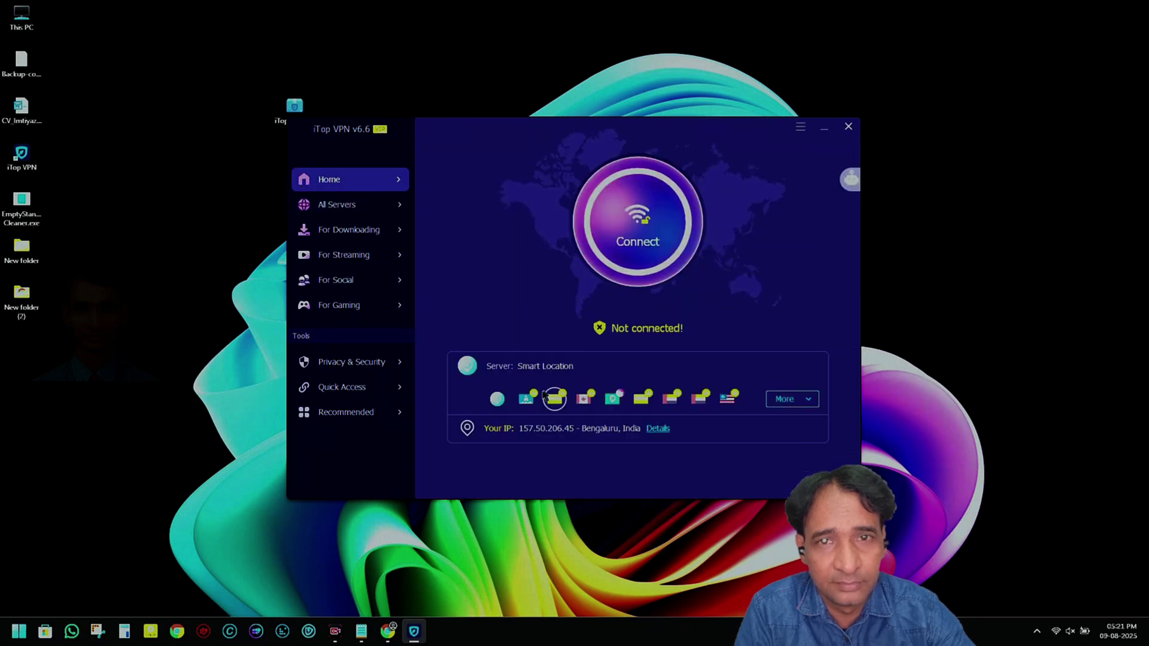
pyautogui.click(808, 399)
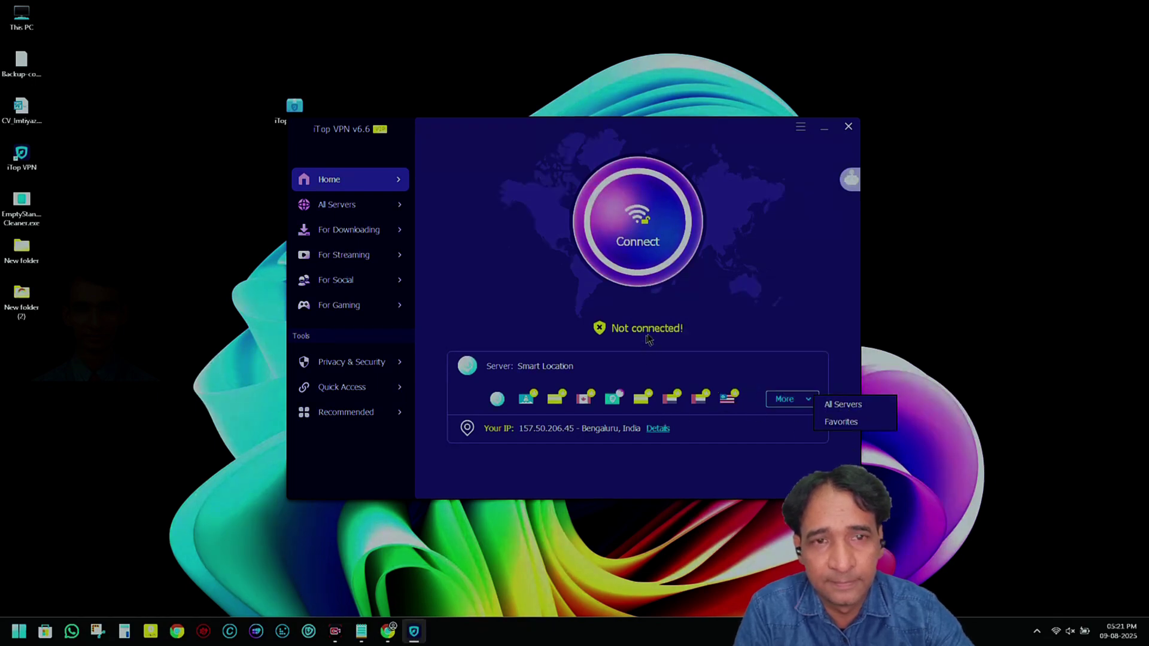
pyautogui.click(707, 312)
pyautogui.click(350, 214)
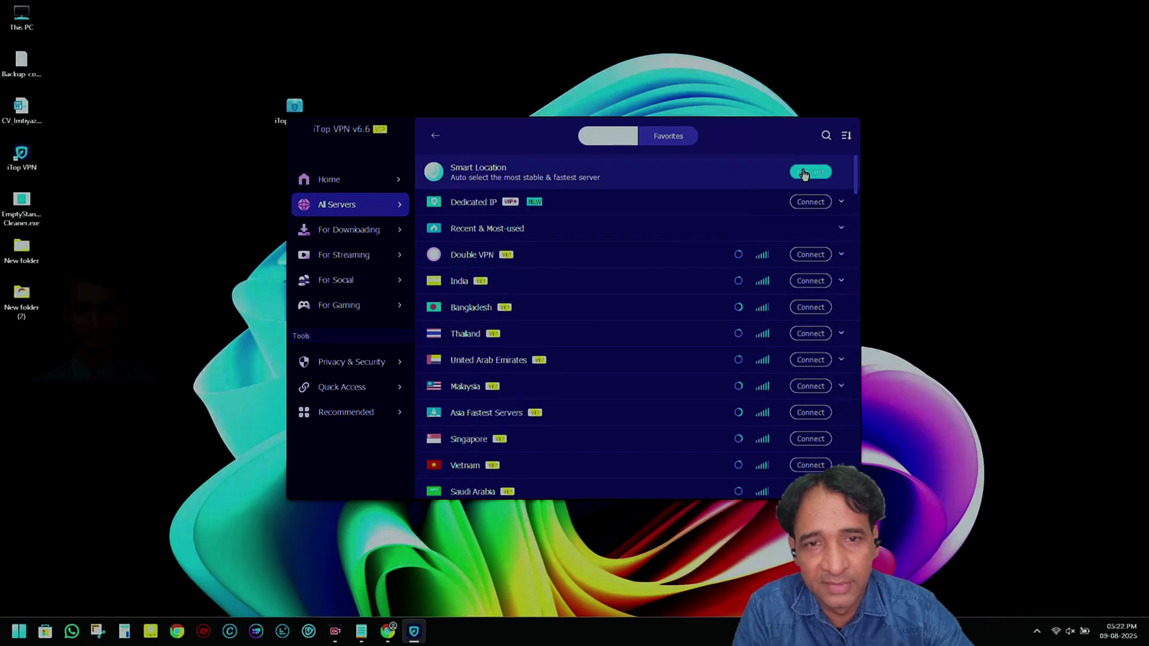
pyautogui.click(826, 135)
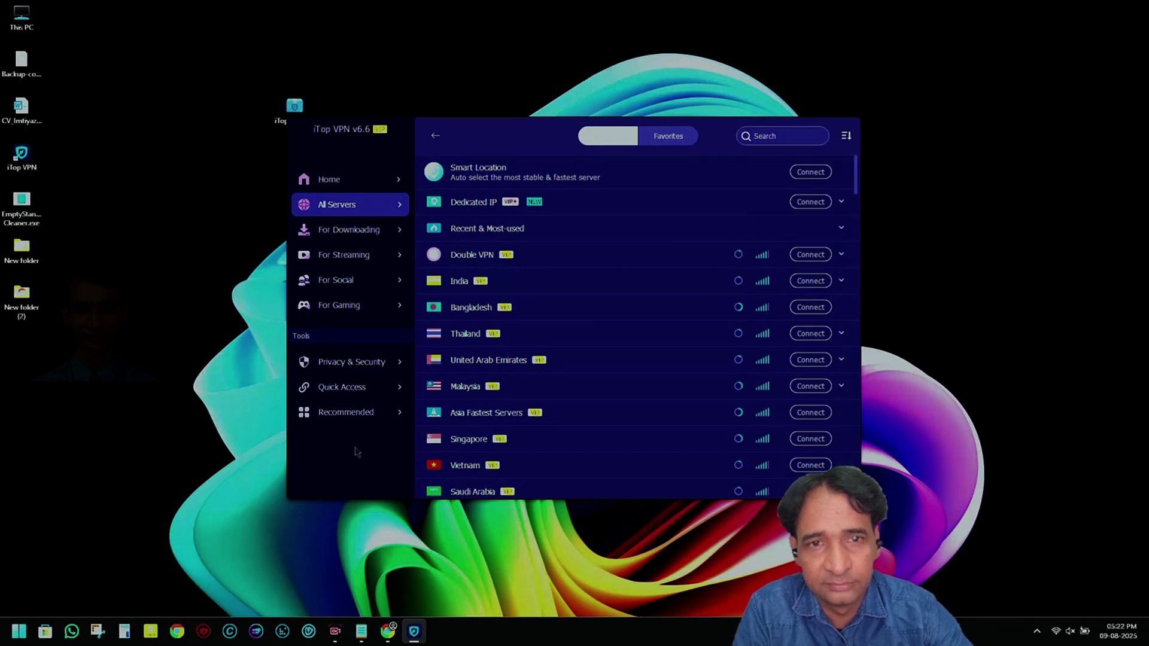
pyautogui.click(329, 180)
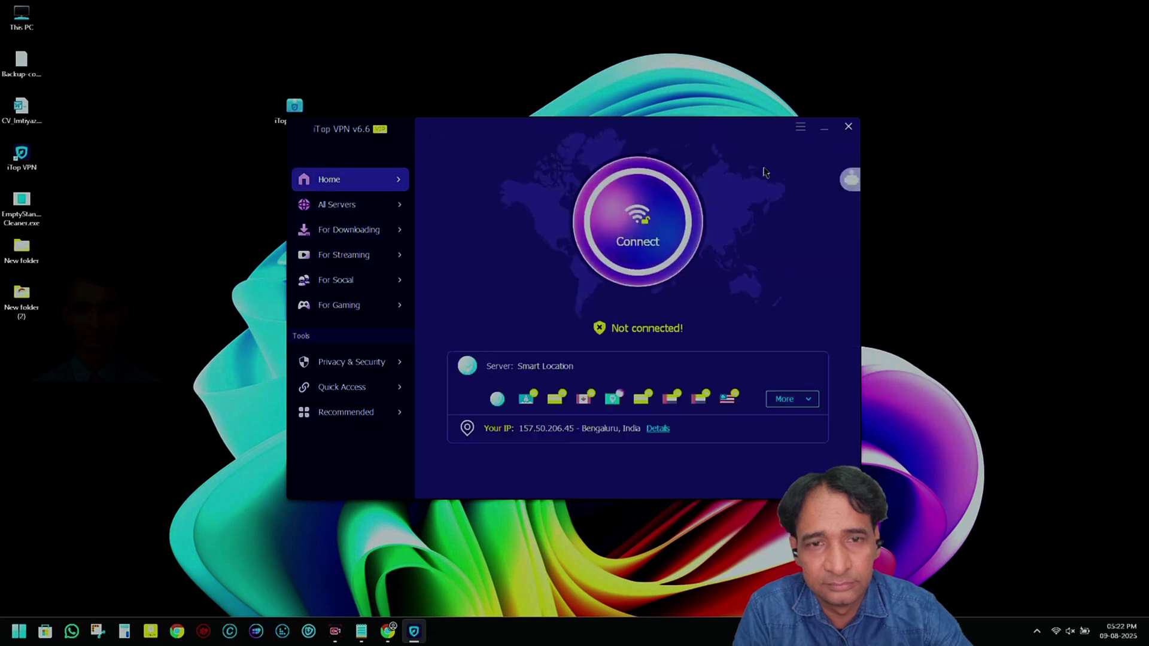
# Step: Check iTop VPN for program updates and dismiss the result
pyautogui.click(800, 126)
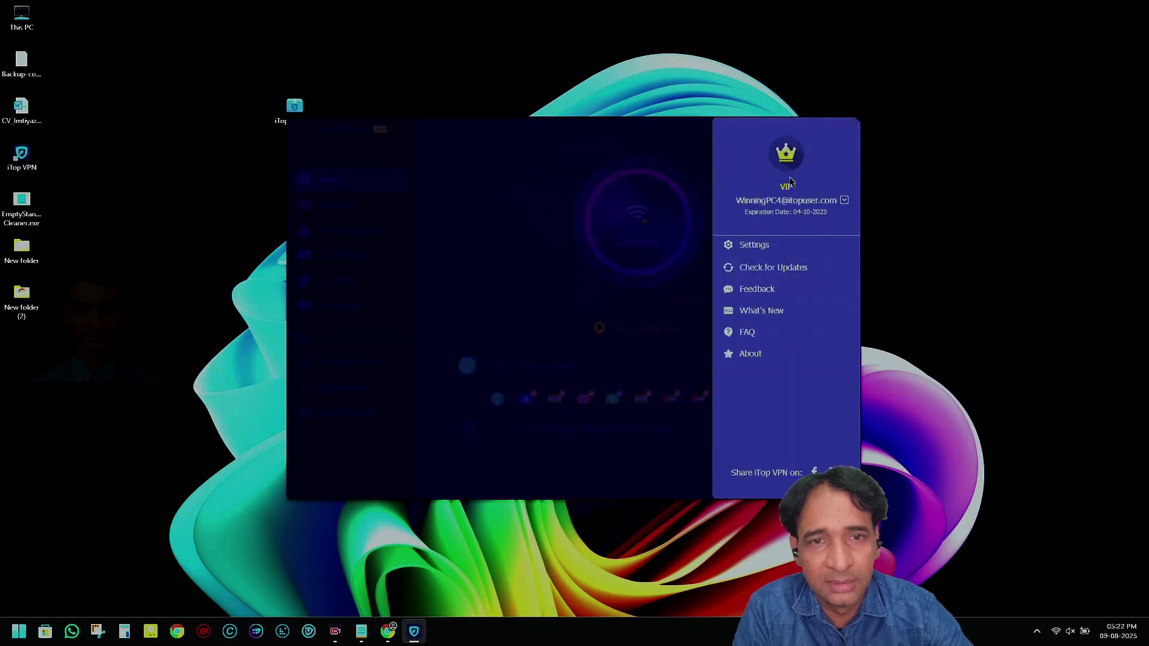
pyautogui.click(772, 269)
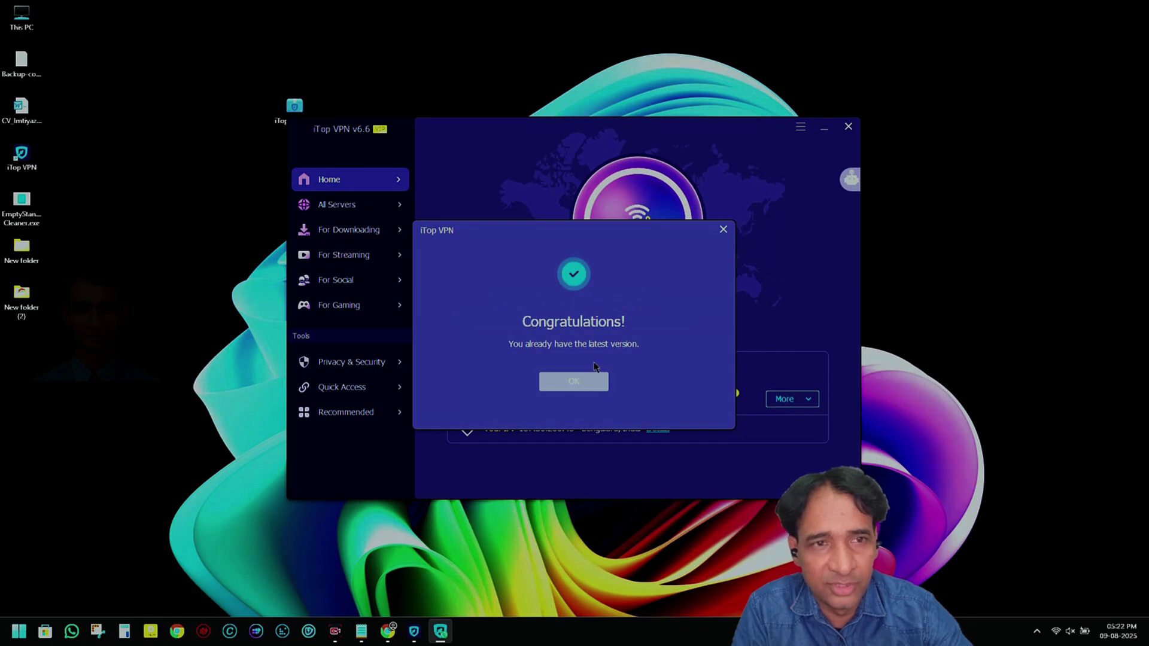
pyautogui.click(574, 388)
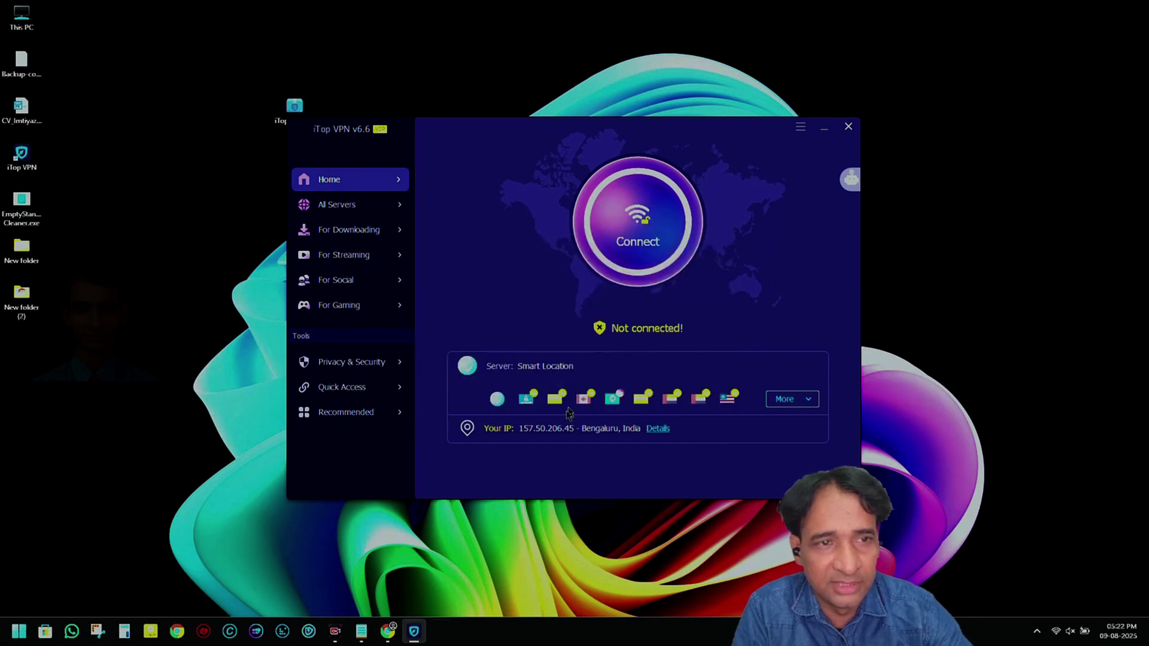
# Step: Open the All Servers list and examine the servers inside the Recent & Most-used, Double VPN and India groups
pyautogui.click(348, 208)
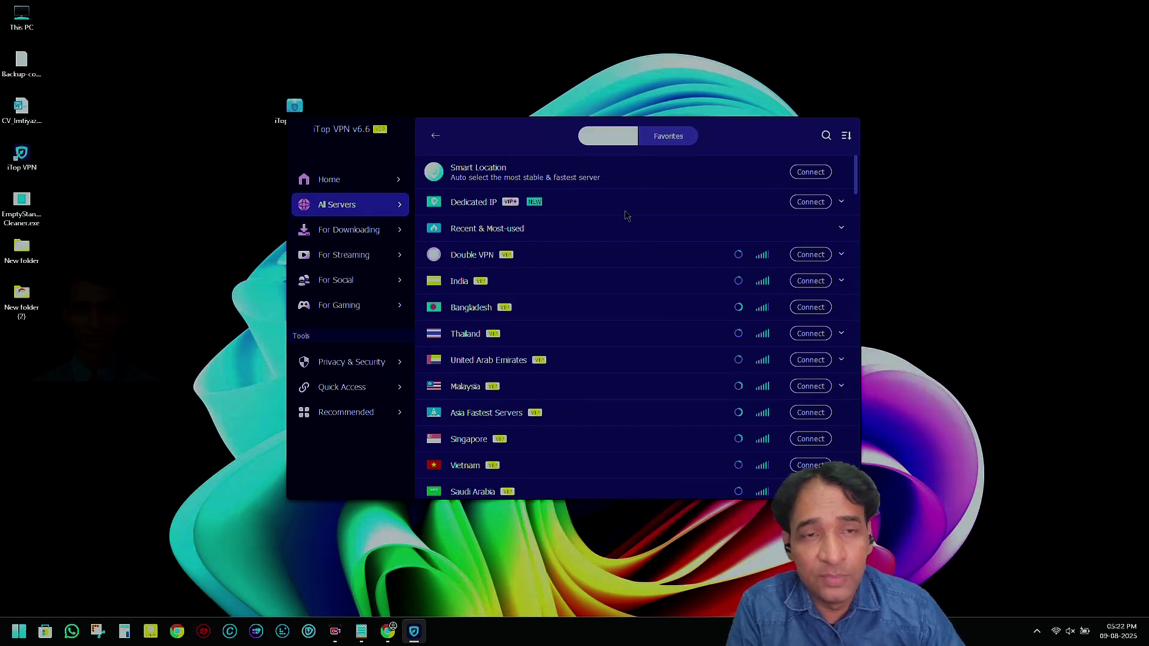
pyautogui.click(841, 230)
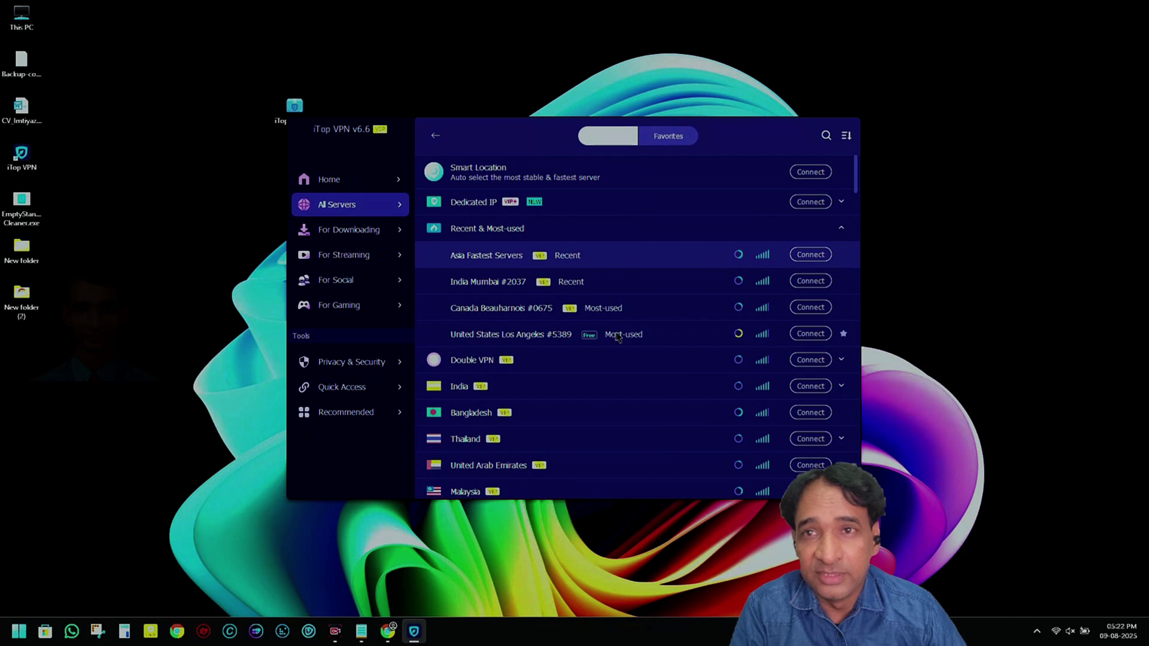
pyautogui.click(840, 228)
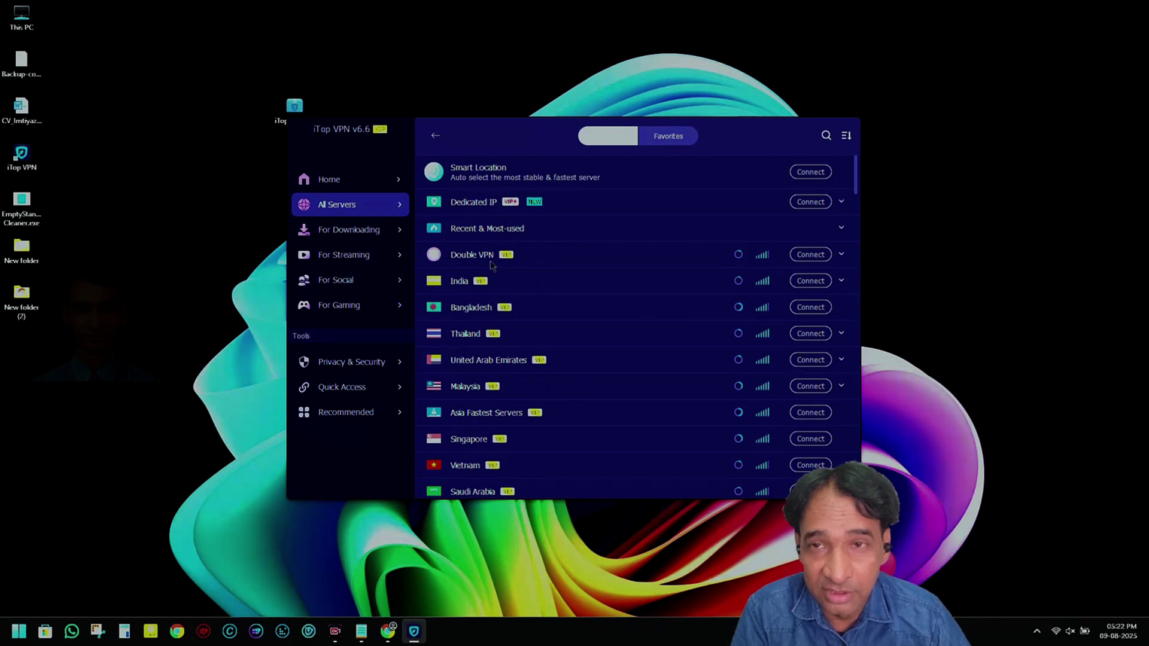
pyautogui.click(842, 256)
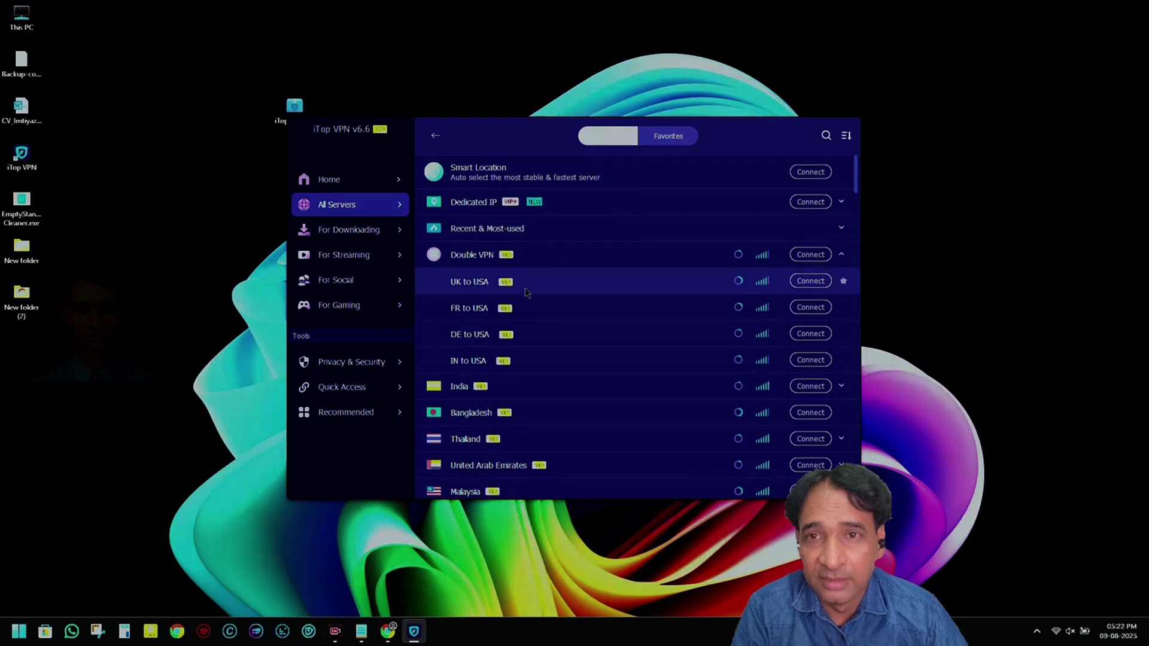
pyautogui.click(843, 229)
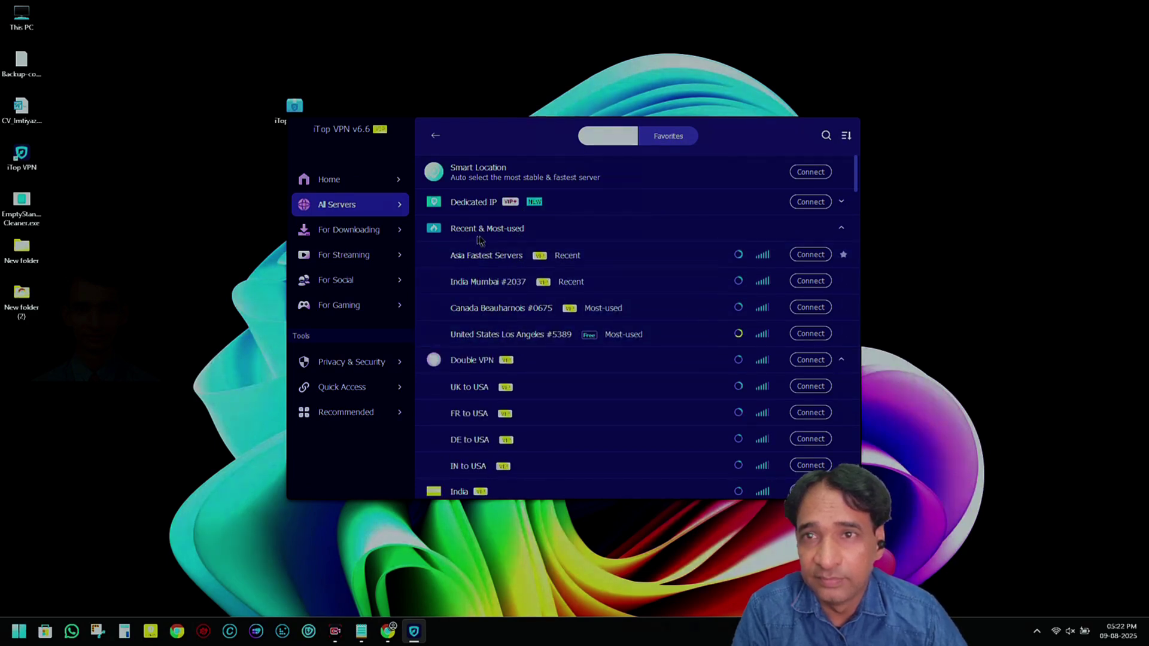
pyautogui.click(843, 229)
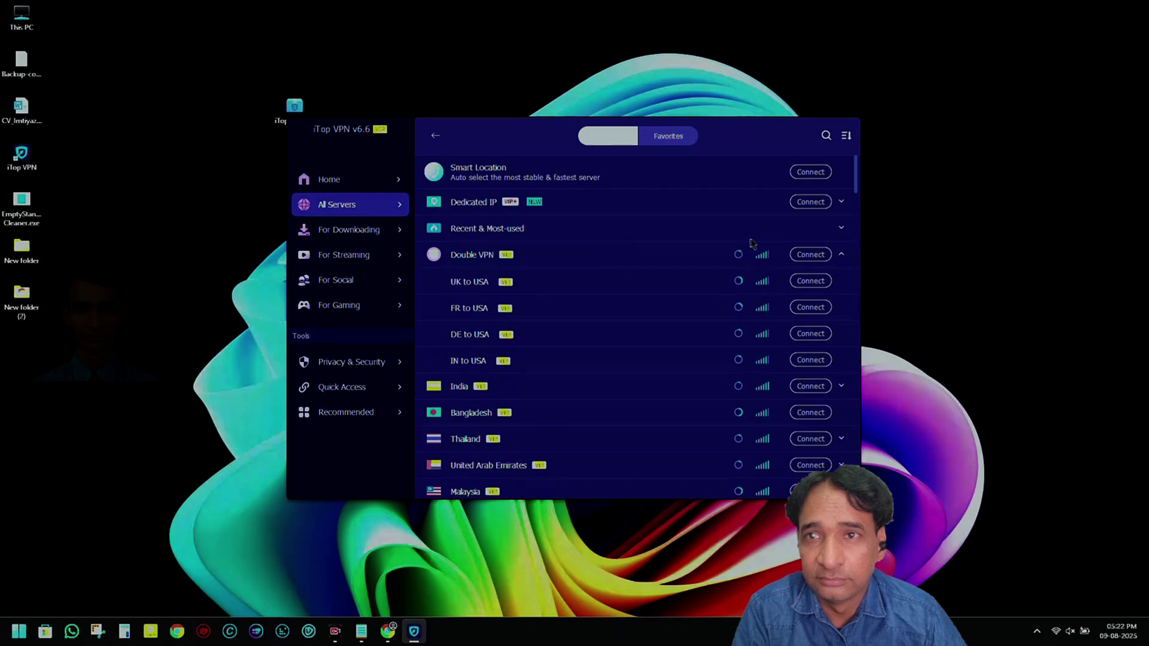
pyautogui.click(843, 255)
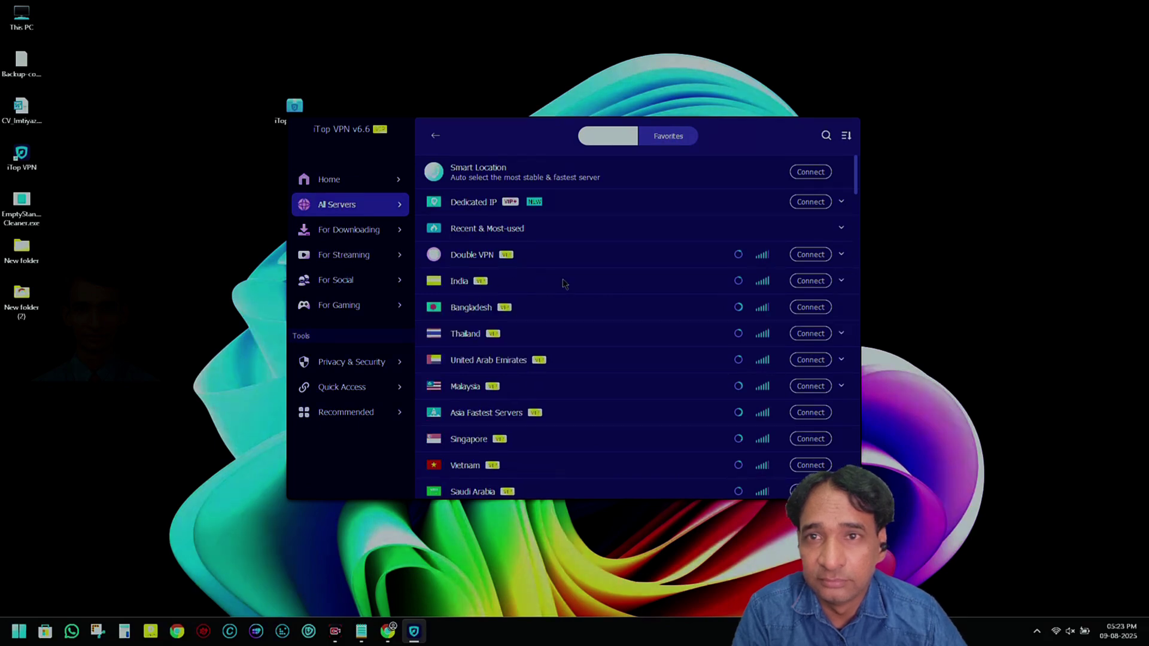
pyautogui.click(841, 282)
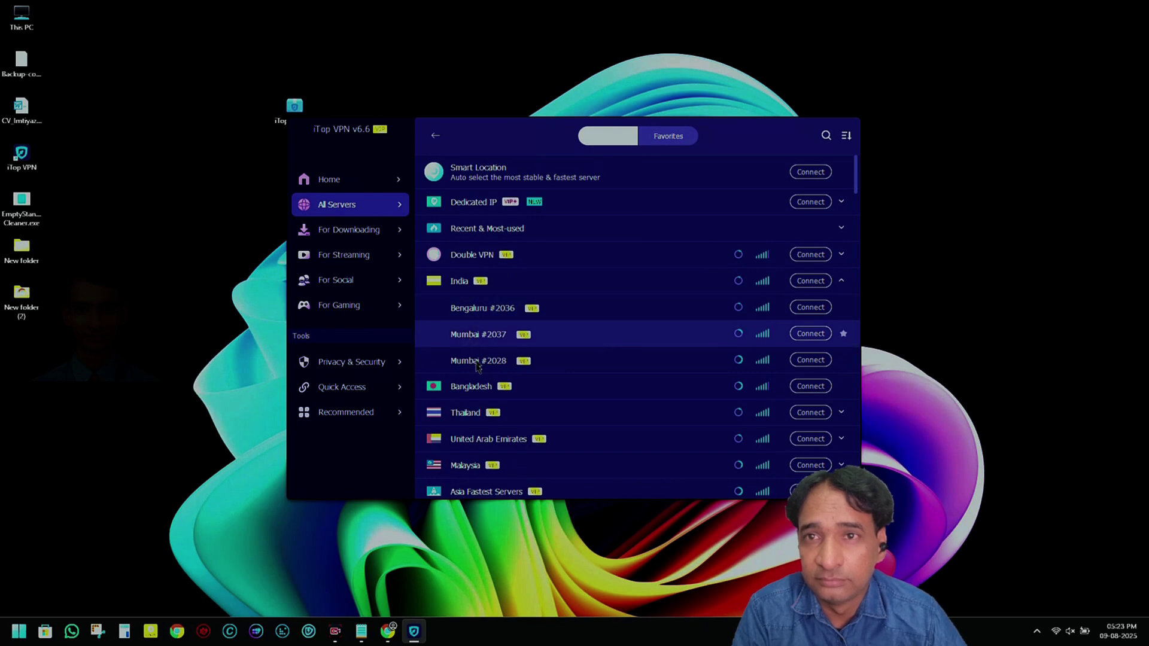
pyautogui.click(841, 281)
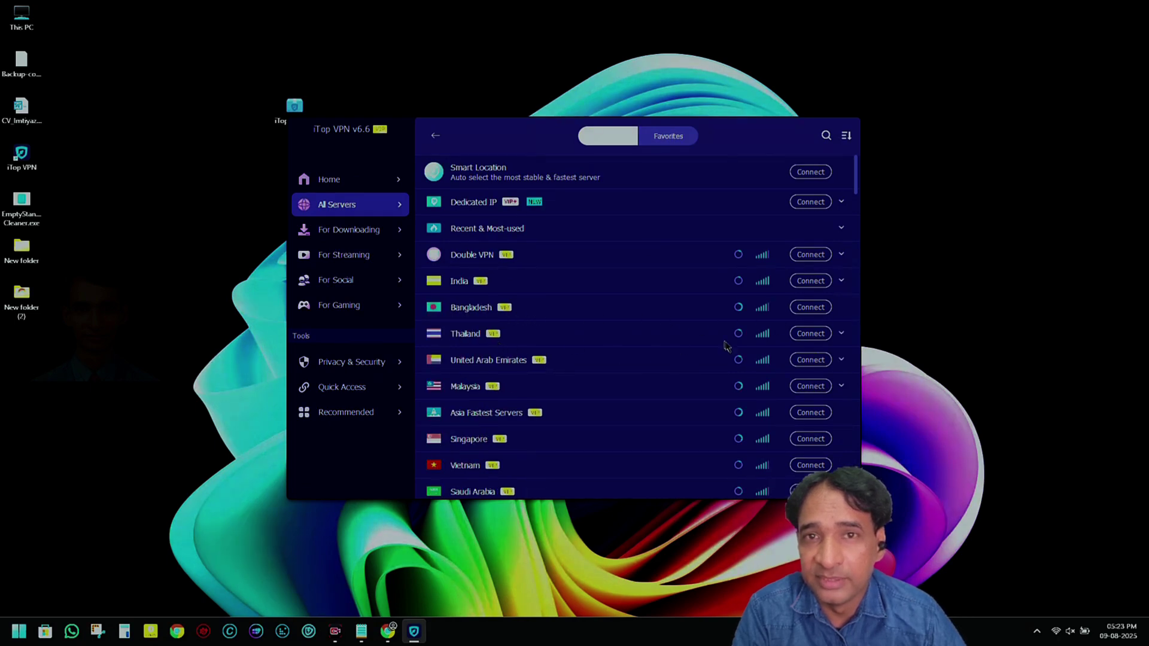
# Step: Examine the Asian and European country servers in the All Servers list and check the Estonia server's latency
pyautogui.scroll(-4, 675, 373)
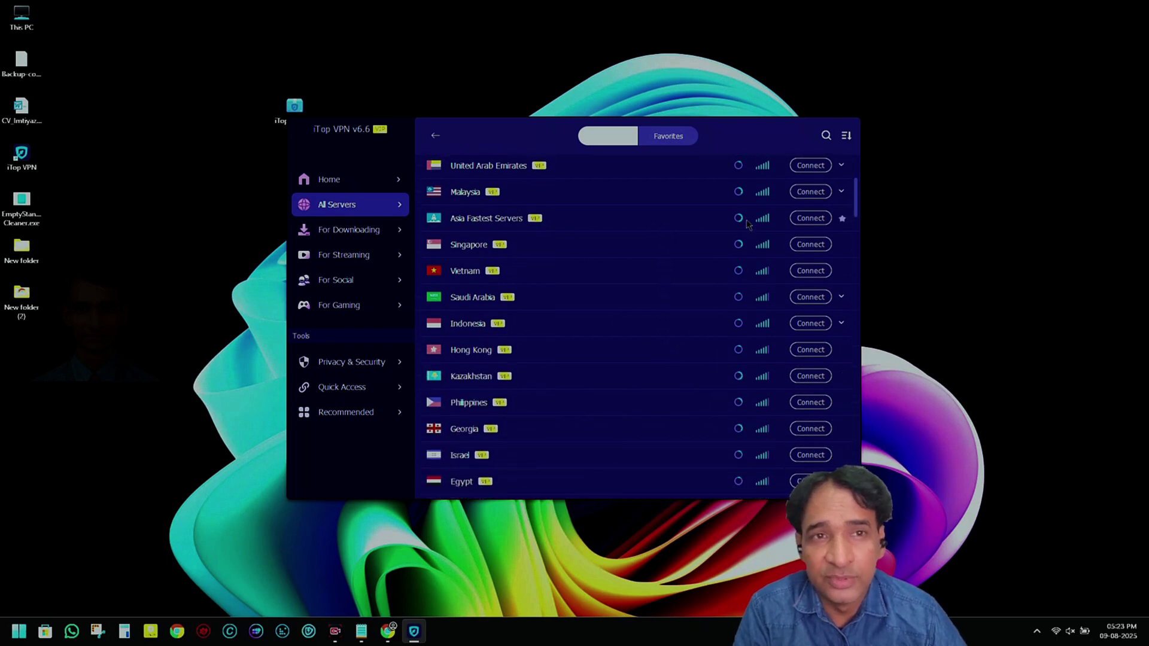
pyautogui.scroll(-1, 595, 236)
pyautogui.scroll(-3, 596, 237)
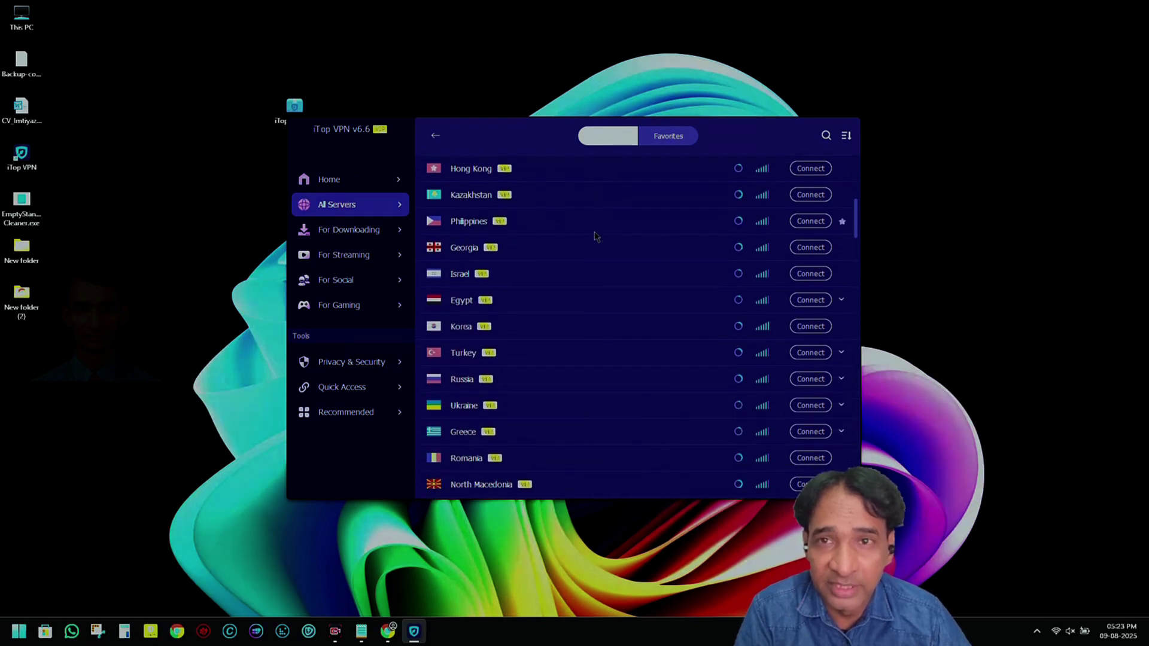
pyautogui.scroll(-1, 634, 289)
pyautogui.scroll(-3, 633, 288)
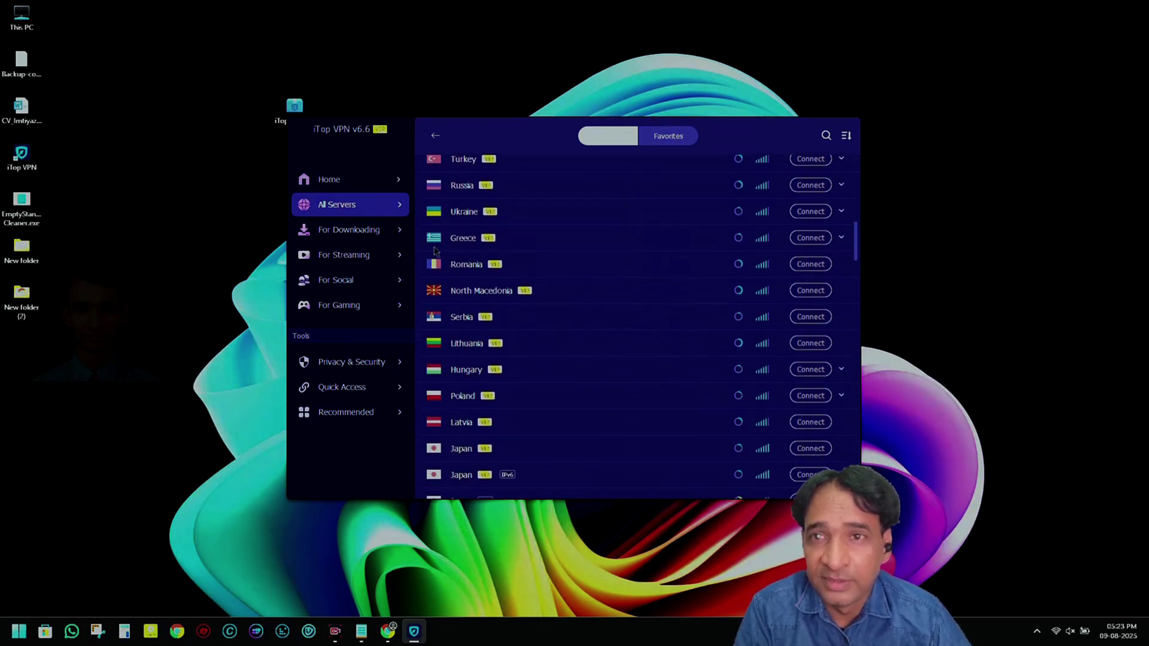
pyautogui.scroll(-3, 596, 275)
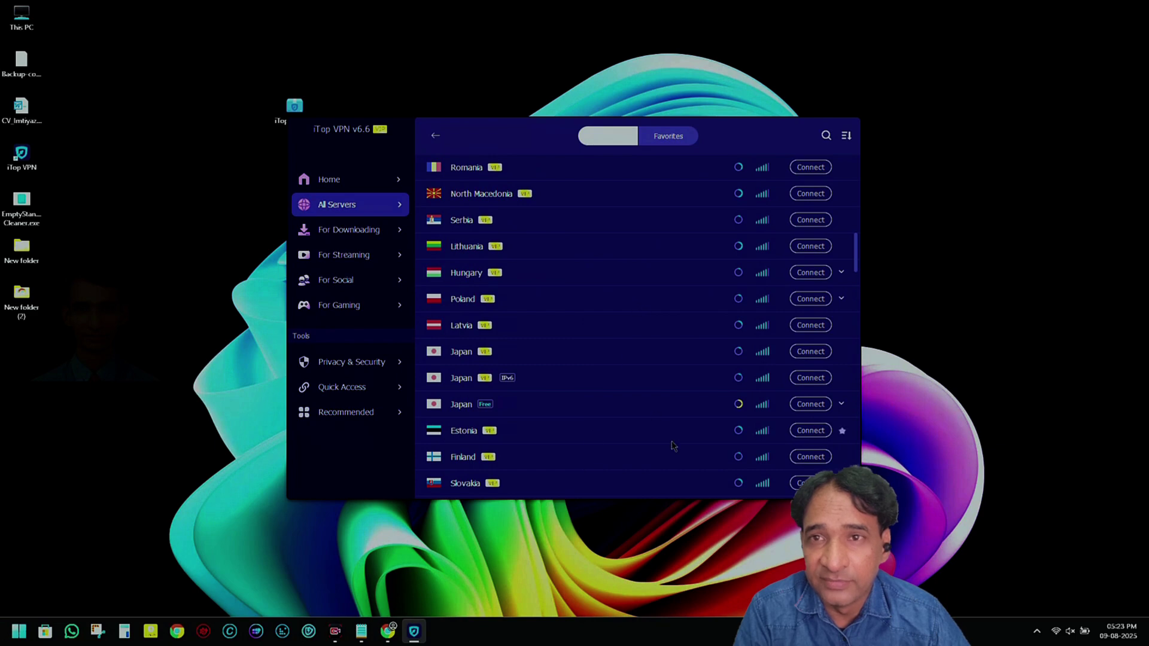
pyautogui.scroll(-5, 675, 305)
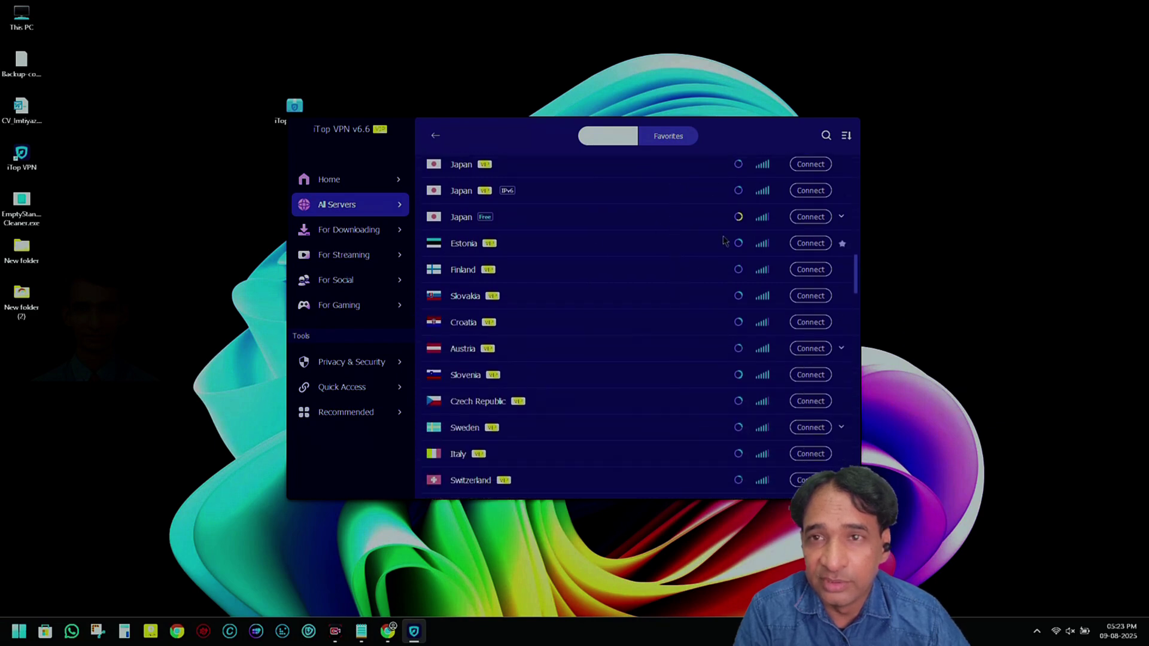
pyautogui.moveTo(741, 249)
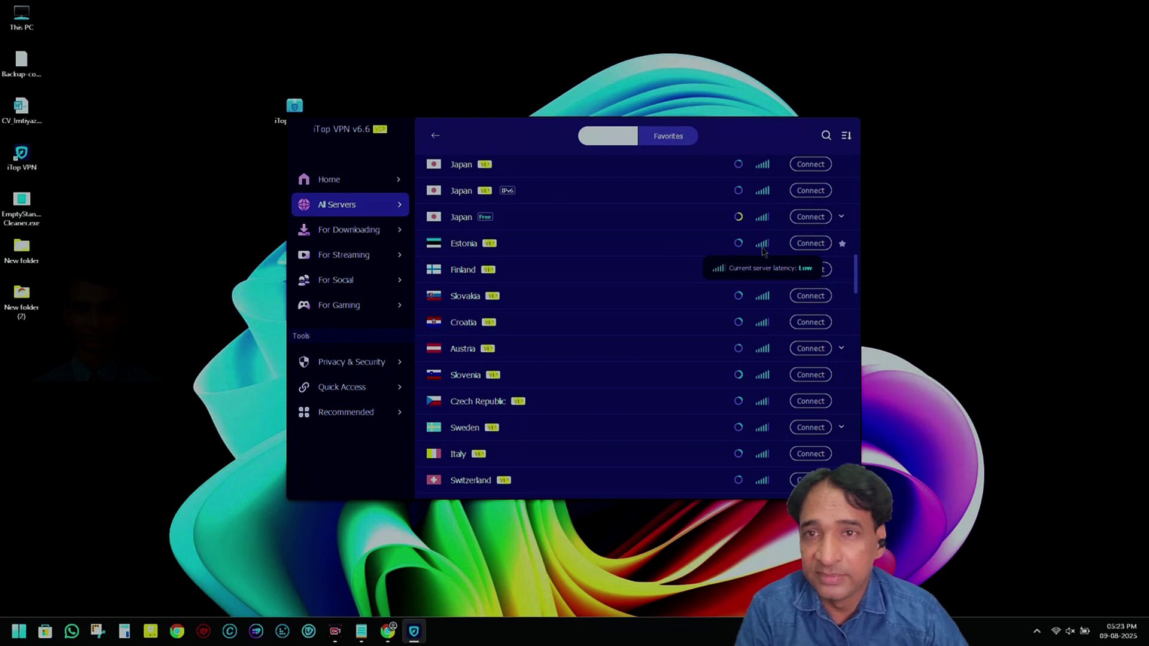
pyautogui.scroll(-5, 566, 276)
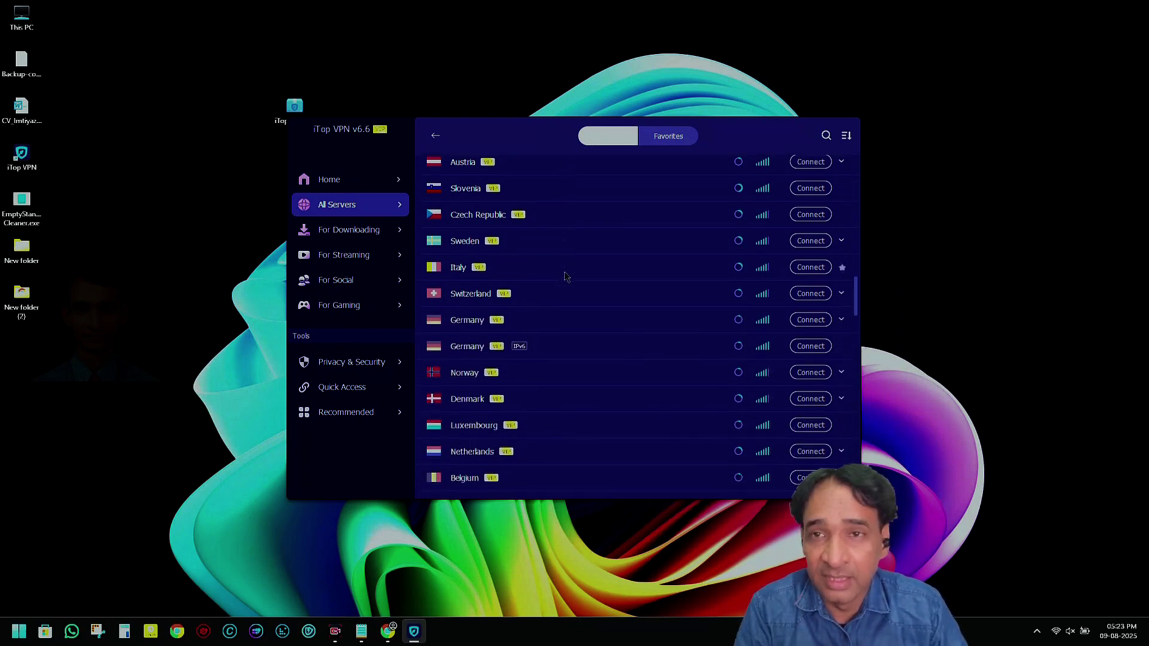
# Step: Look through the country servers from Western Europe to the Americas and expand the United States IPv6 group
pyautogui.scroll(-1, 566, 276)
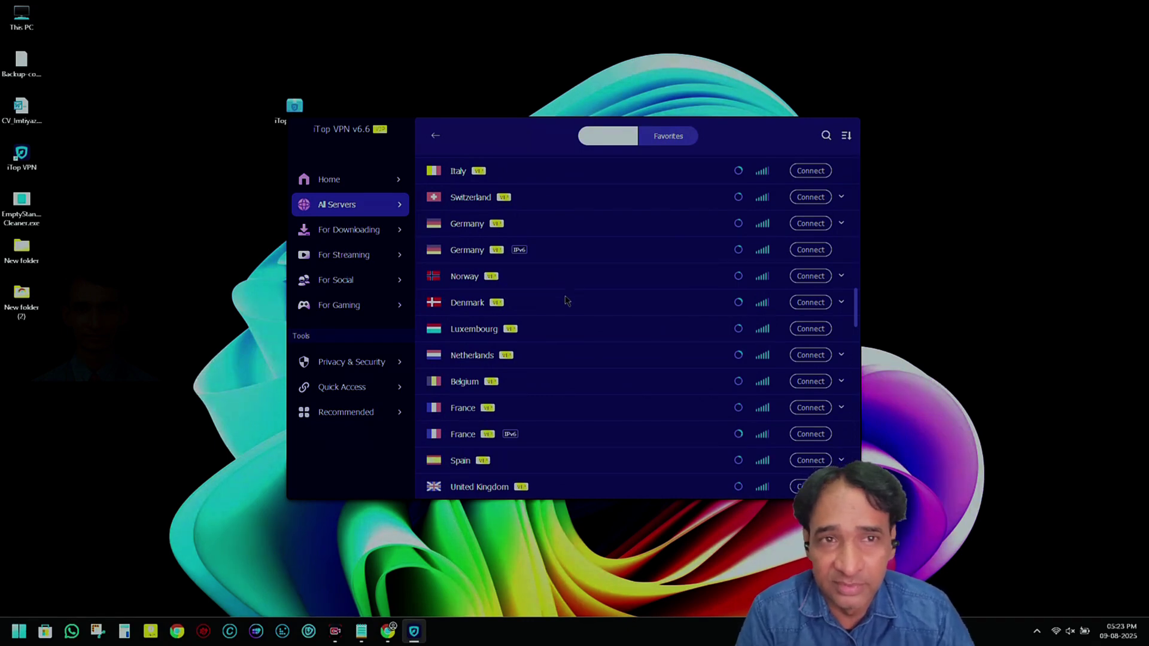
pyautogui.scroll(-3, 567, 301)
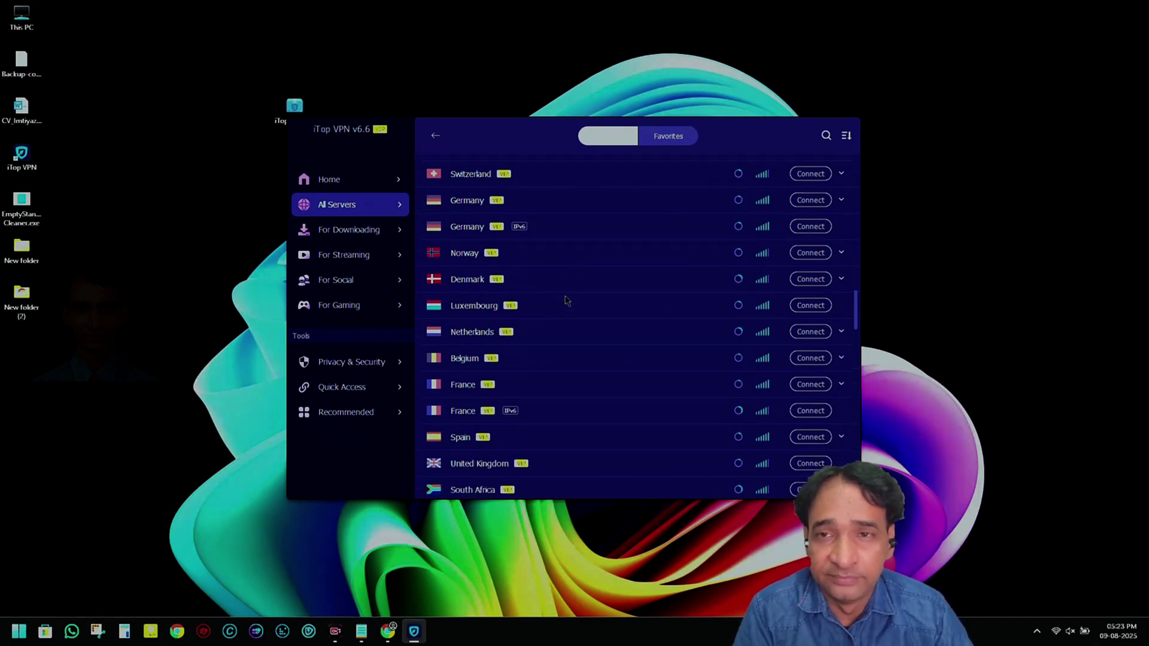
pyautogui.scroll(-5, 567, 300)
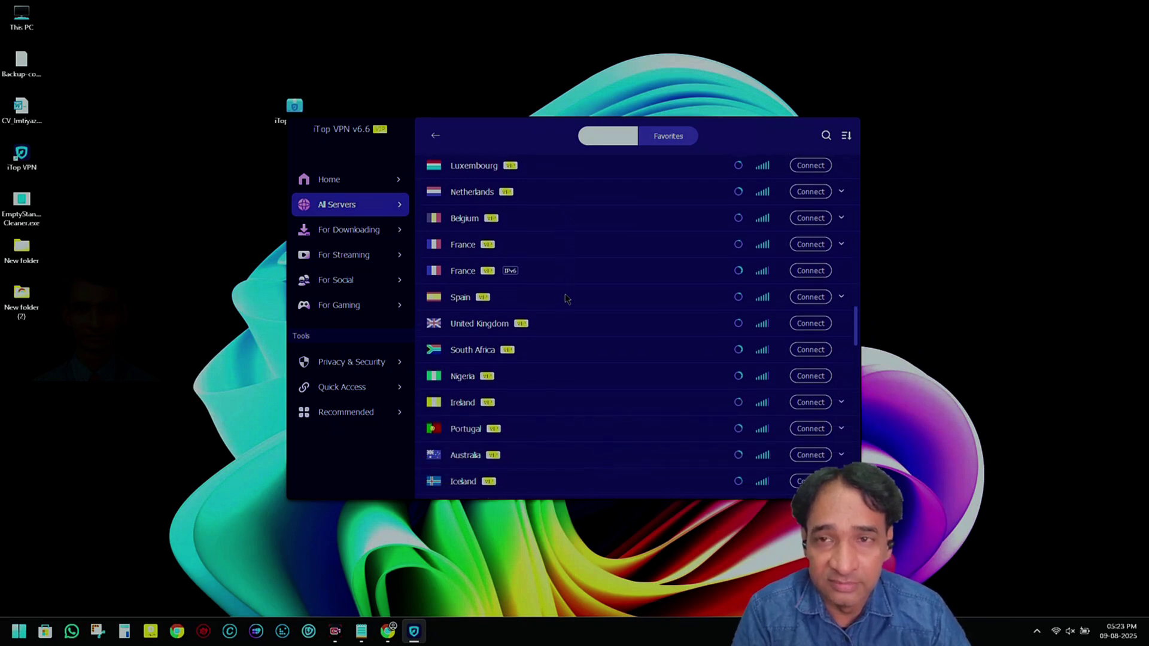
pyautogui.scroll(-3, 567, 299)
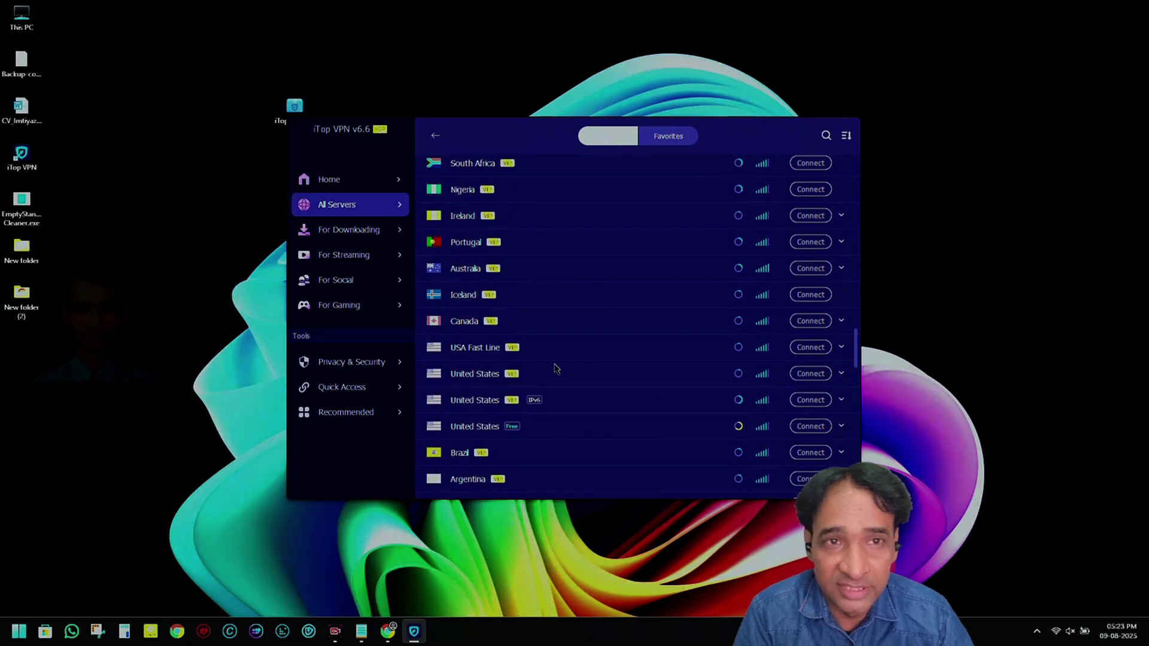
pyautogui.click(539, 400)
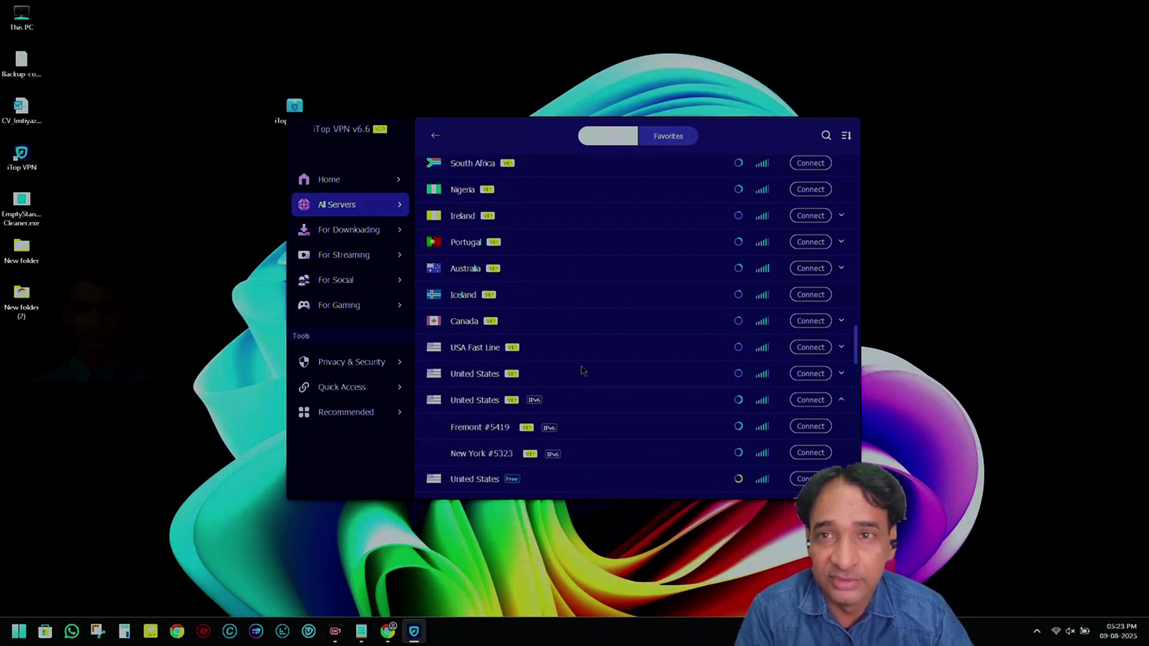
# Step: Examine the Latin American, P2P, streaming, social and gaming servers in the remainder of the All Servers list
pyautogui.scroll(-5, 631, 391)
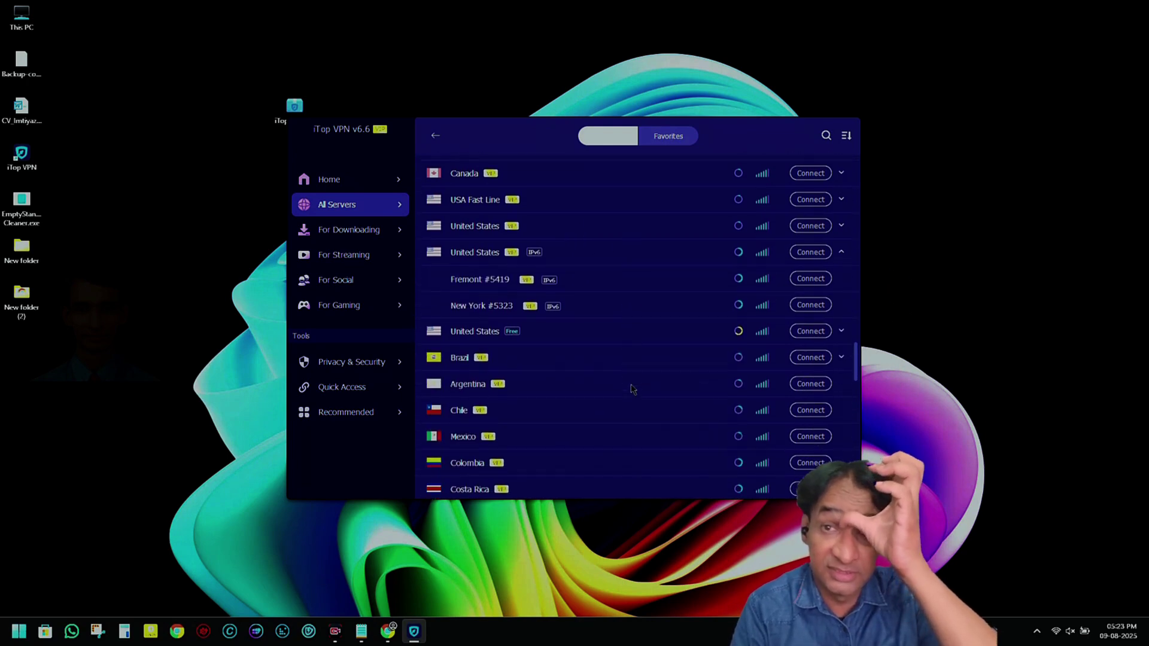
pyautogui.scroll(-8, 586, 361)
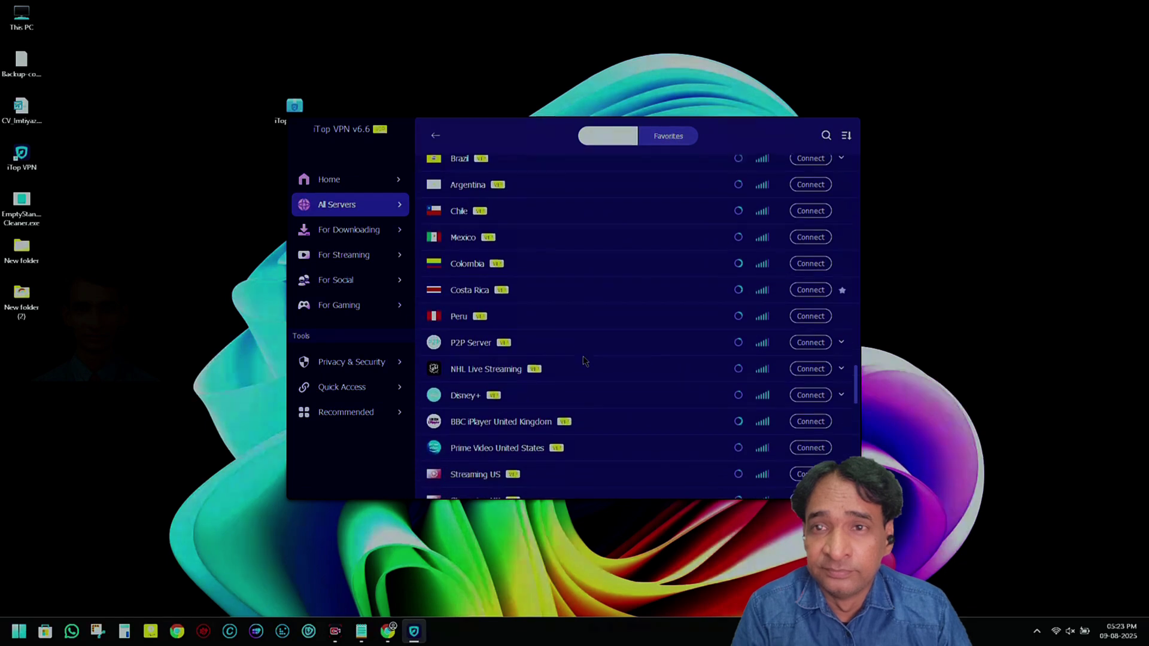
pyautogui.scroll(-10, 588, 376)
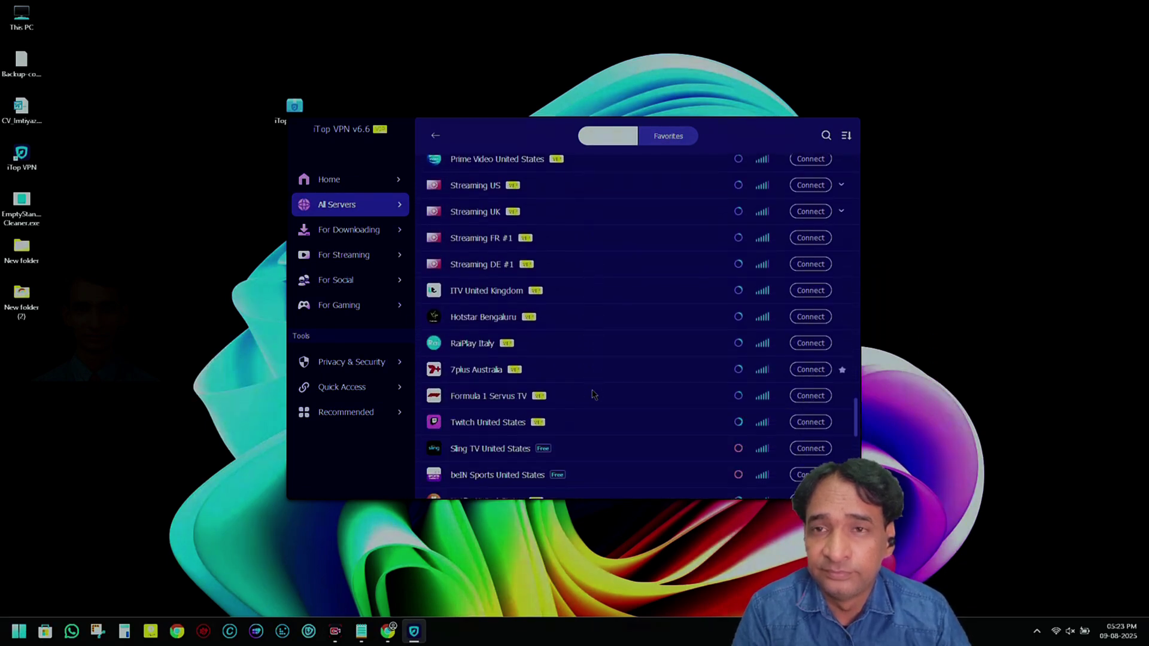
pyautogui.scroll(-10, 593, 392)
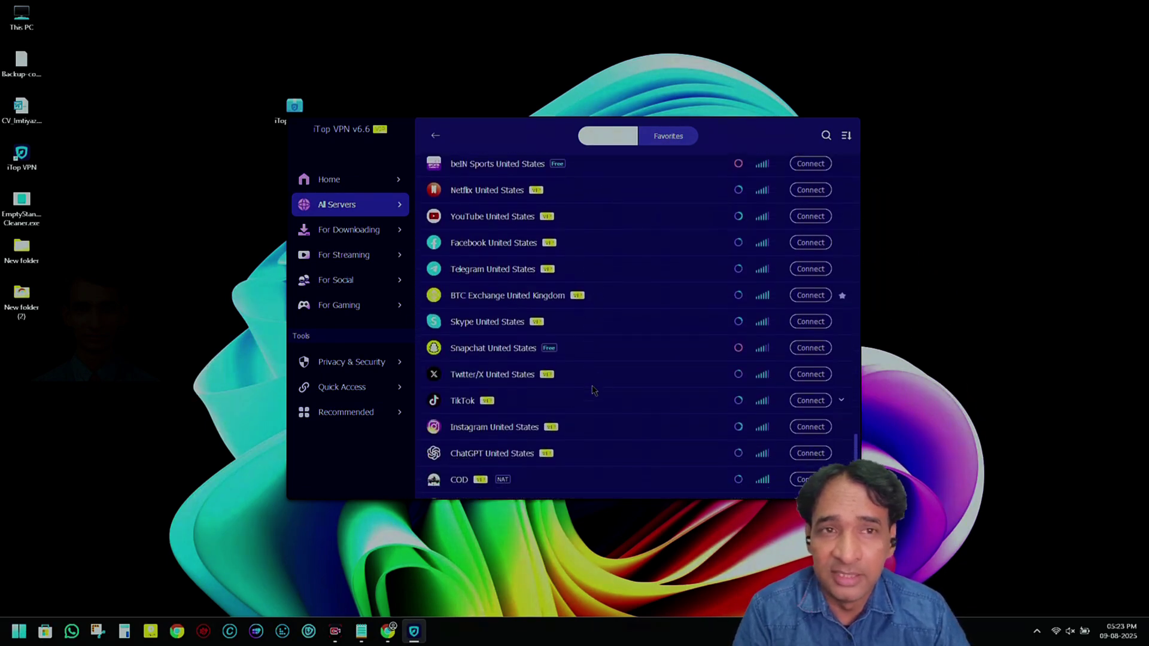
pyautogui.scroll(-3, 593, 389)
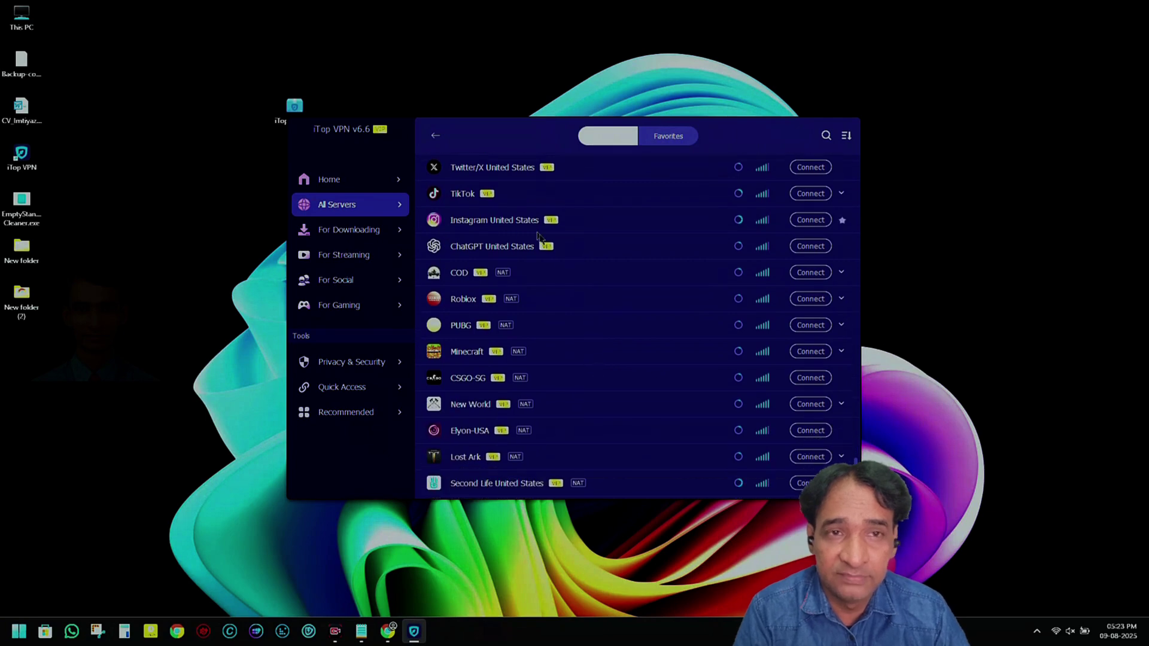
# Step: Open the For Downloading category and examine the regional locations in the P2P Server group
pyautogui.click(362, 237)
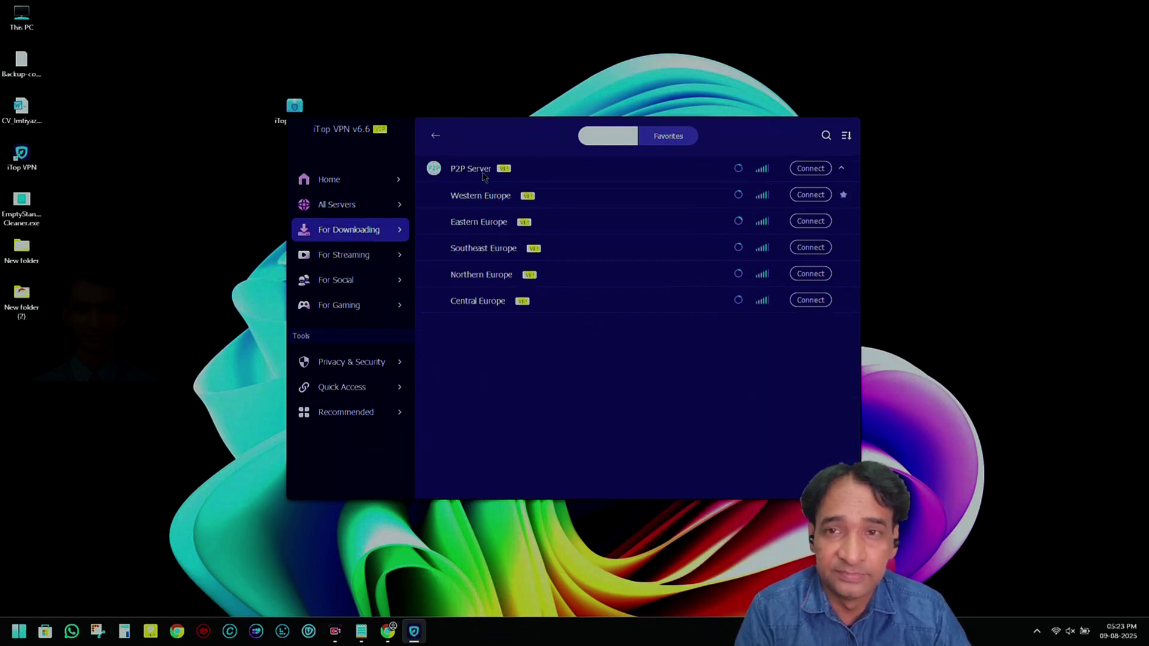
pyautogui.click(843, 172)
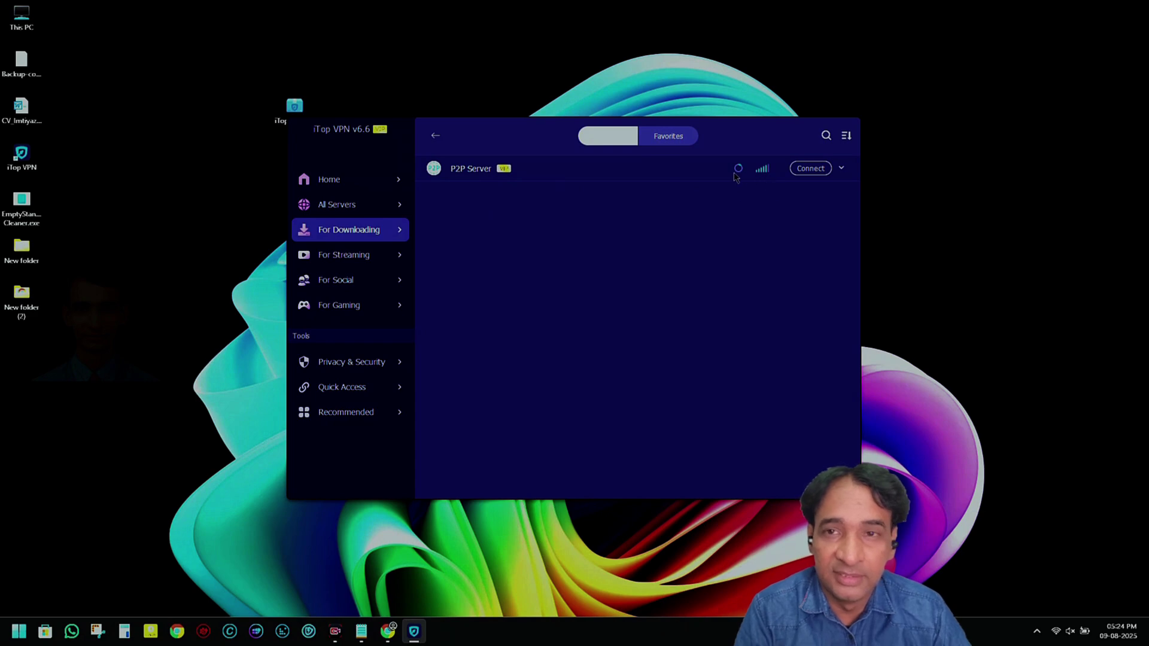
pyautogui.click(843, 169)
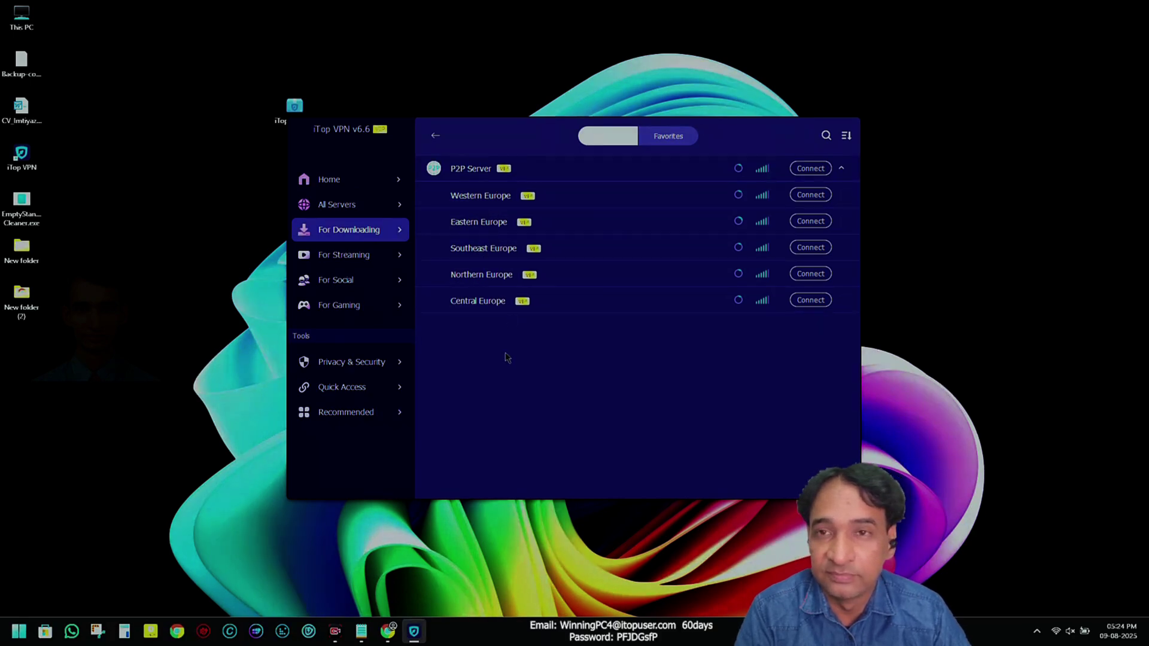
# Step: Open the For Streaming category and look through its dedicated streaming servers down to YouTube United States
pyautogui.click(360, 258)
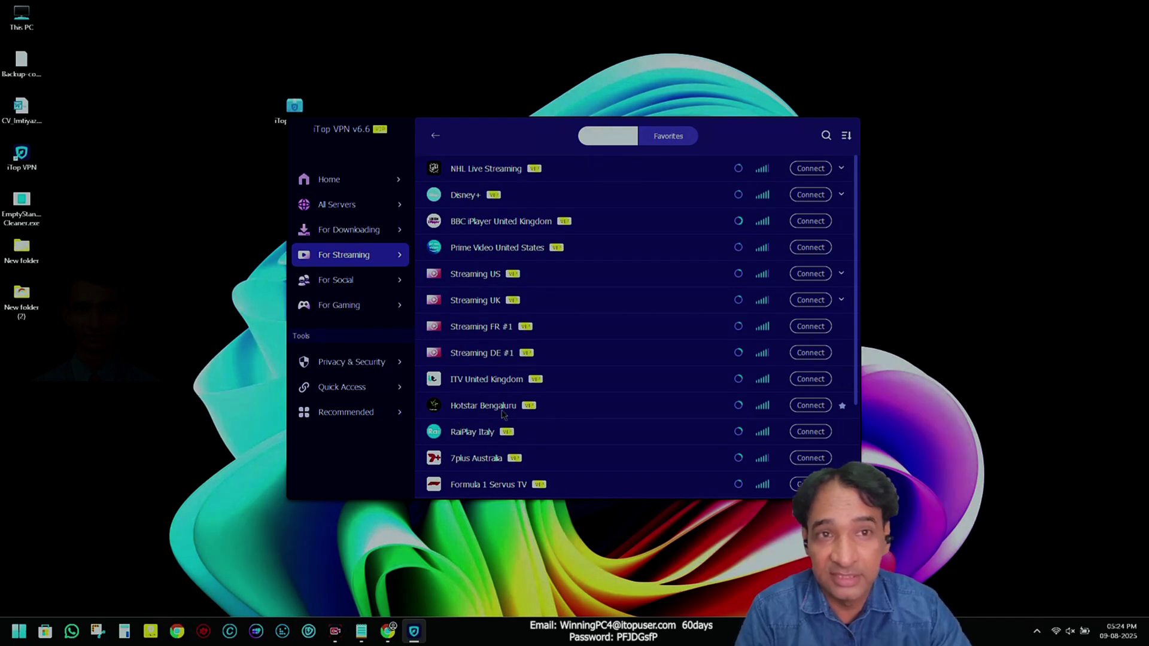
pyautogui.scroll(-3, 645, 388)
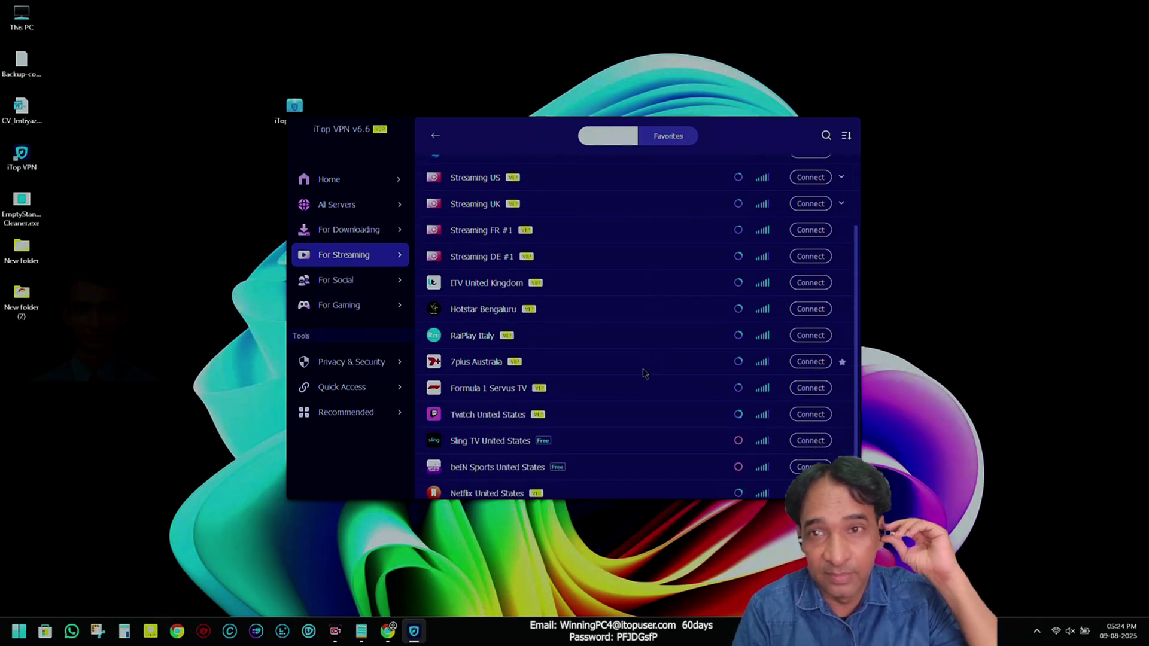
pyautogui.scroll(-1, 645, 373)
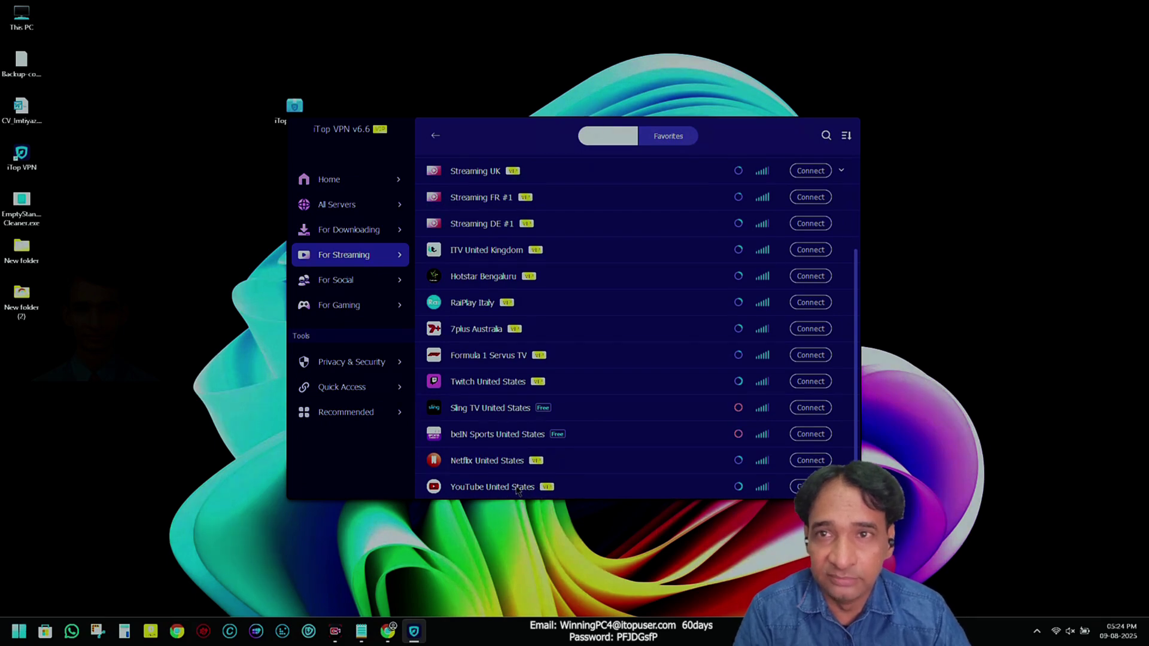
# Step: Review the servers offered in the For Social and For Gaming categories
pyautogui.click(348, 287)
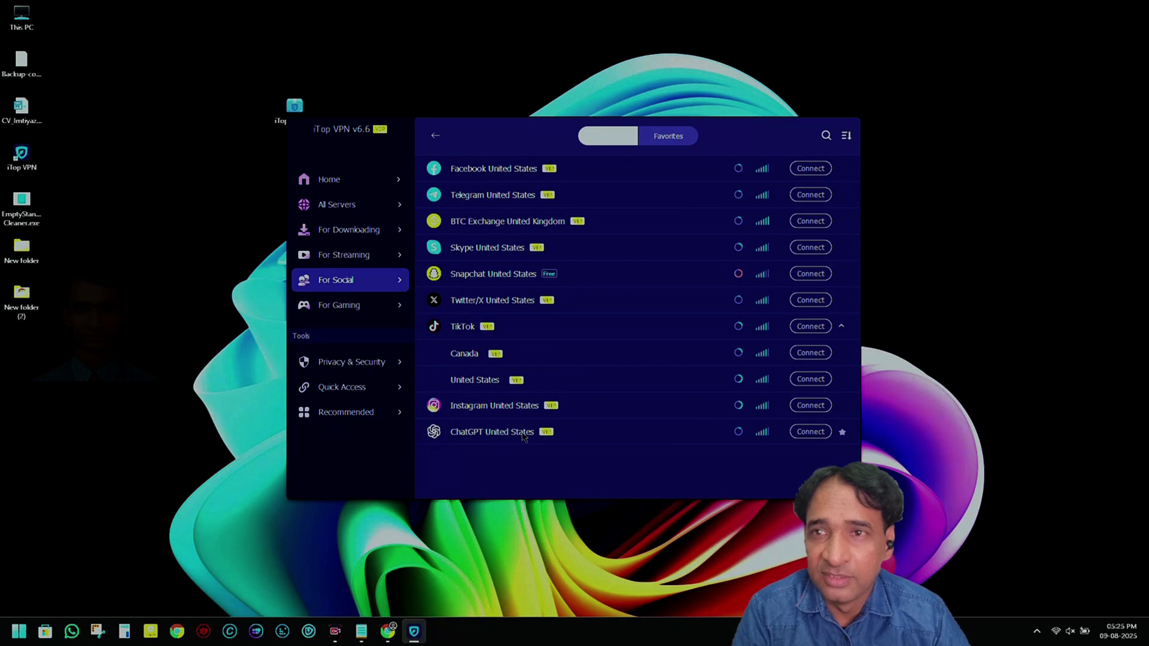
pyautogui.click(362, 310)
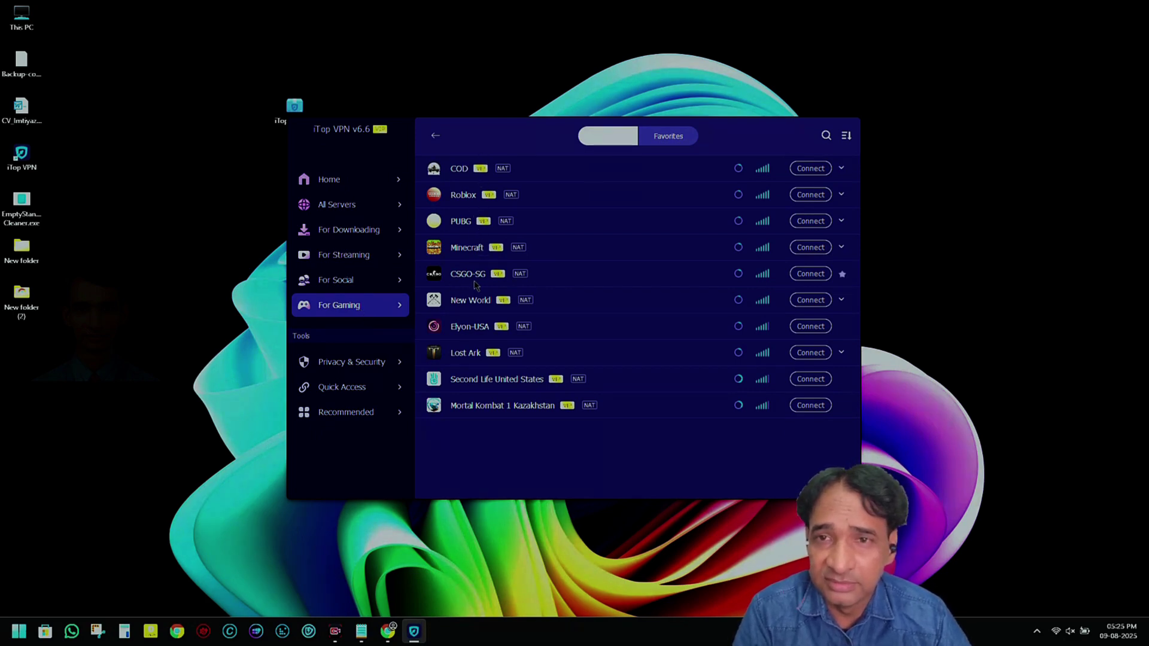
pyautogui.click(1037, 632)
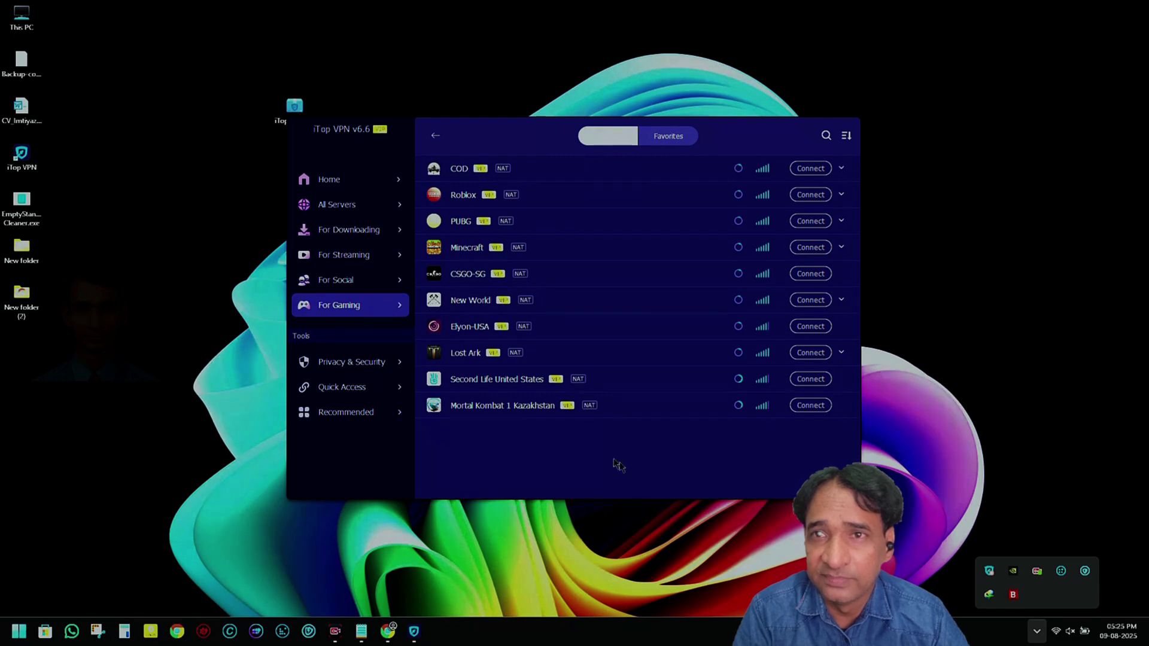
pyautogui.click(613, 477)
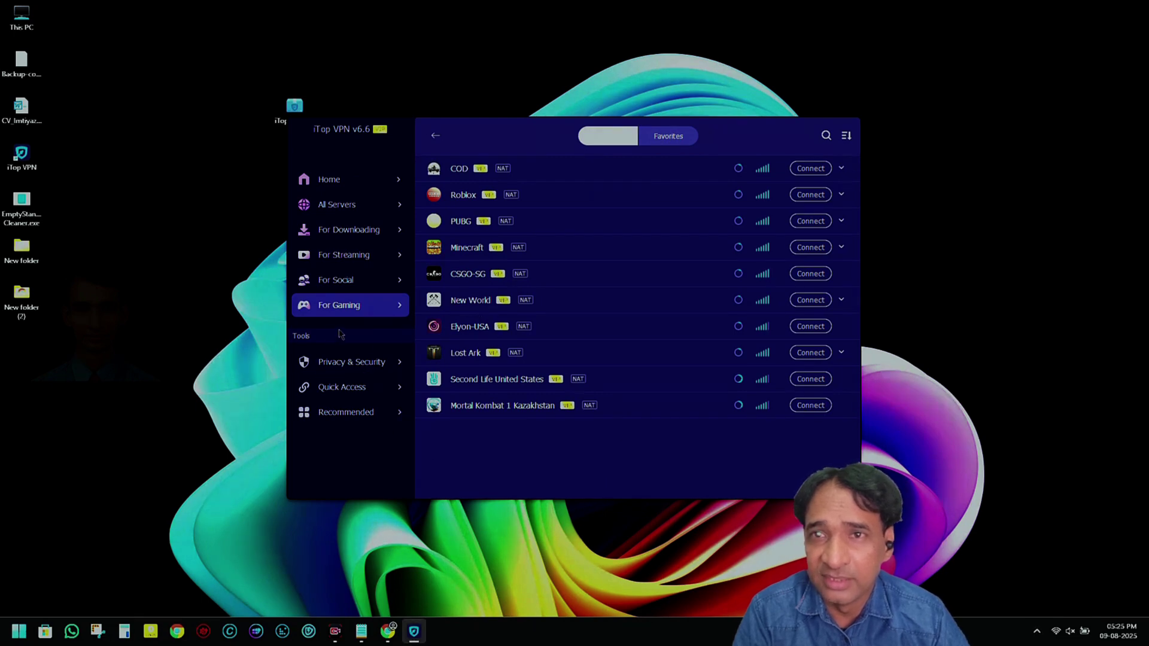
# Step: Open the Privacy & Security tools and run the Dark Web Monitor check
pyautogui.click(365, 370)
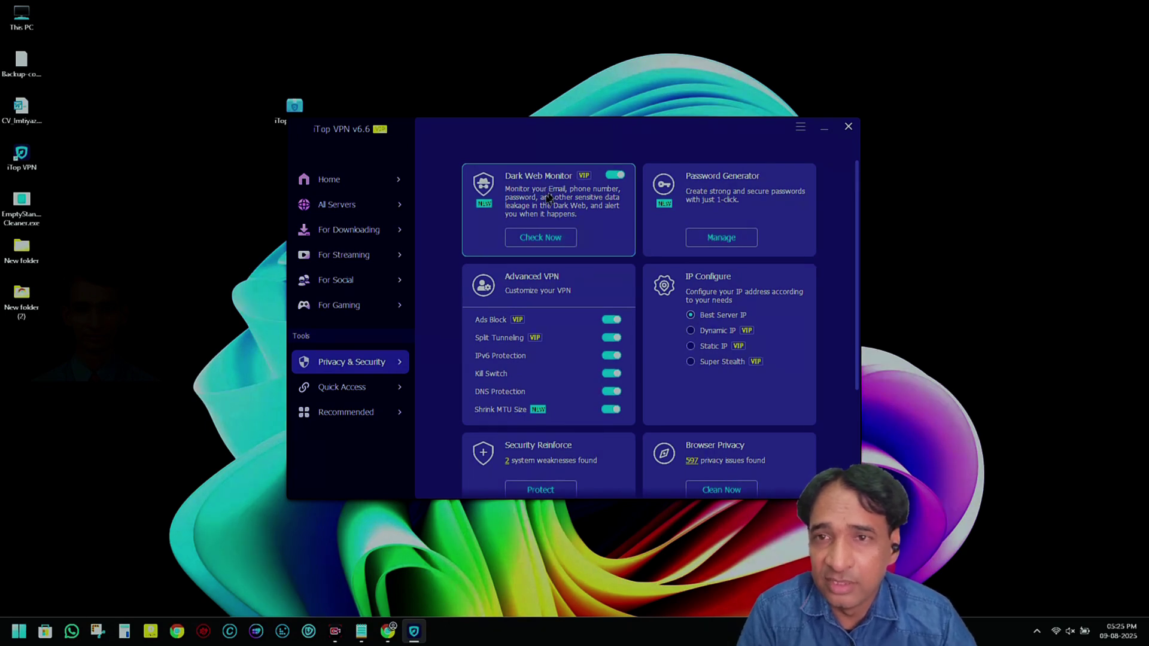
pyautogui.click(528, 245)
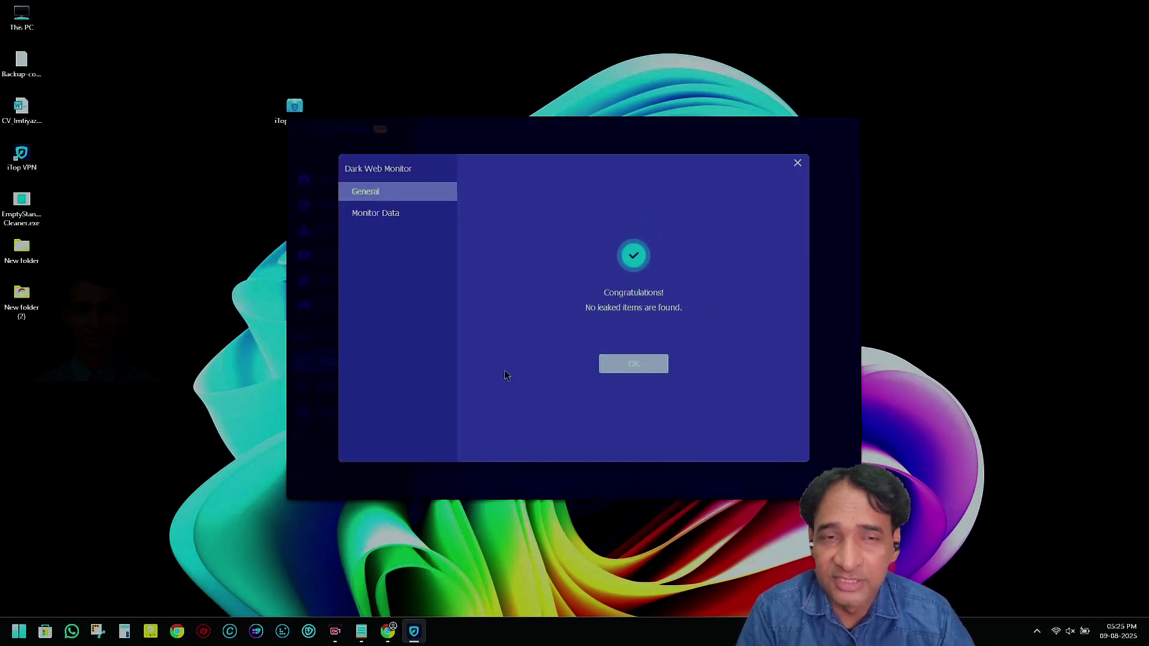
pyautogui.click(634, 365)
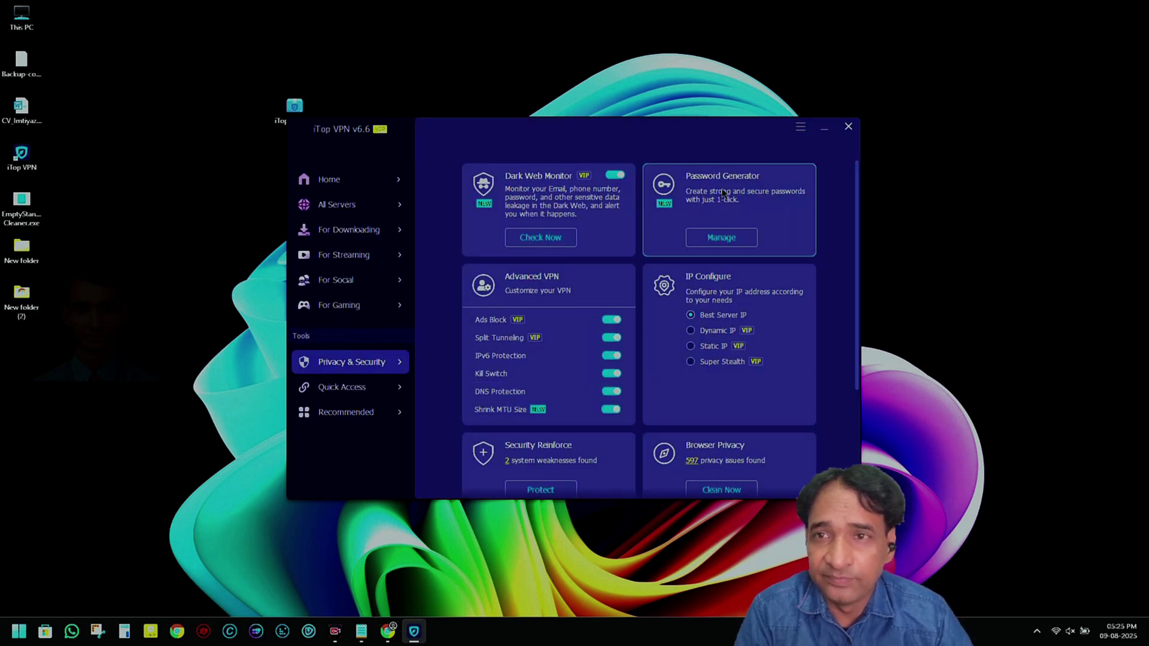
# Step: View the Password Generator options and review the Advanced VPN and IP Configure settings
pyautogui.click(737, 240)
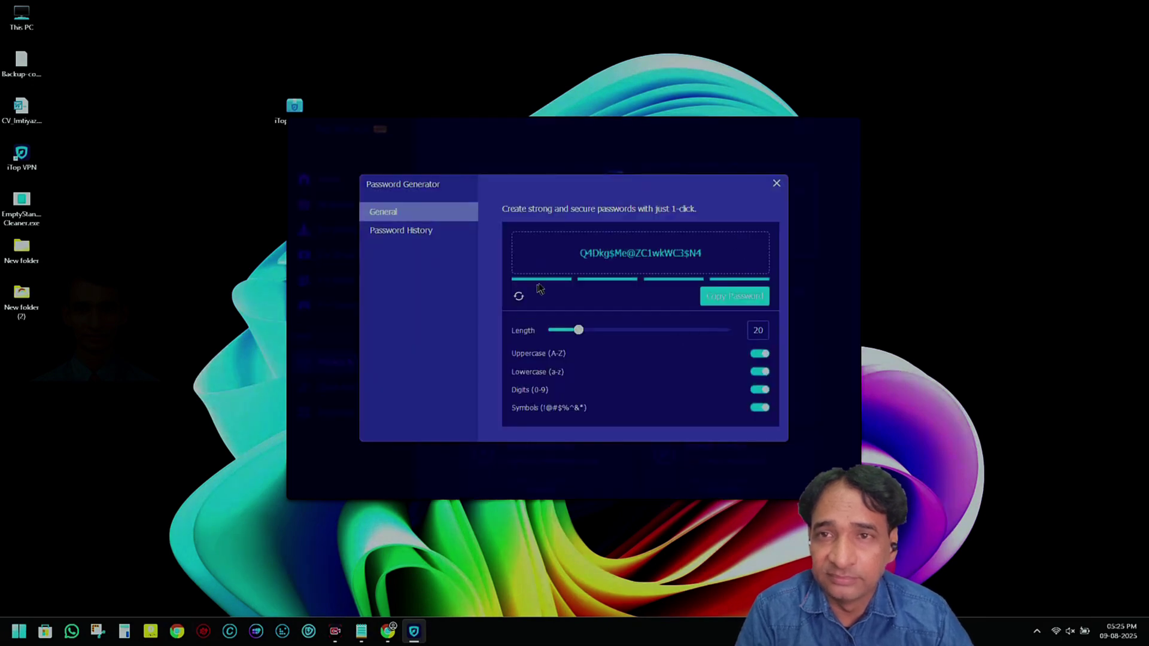
pyautogui.click(777, 184)
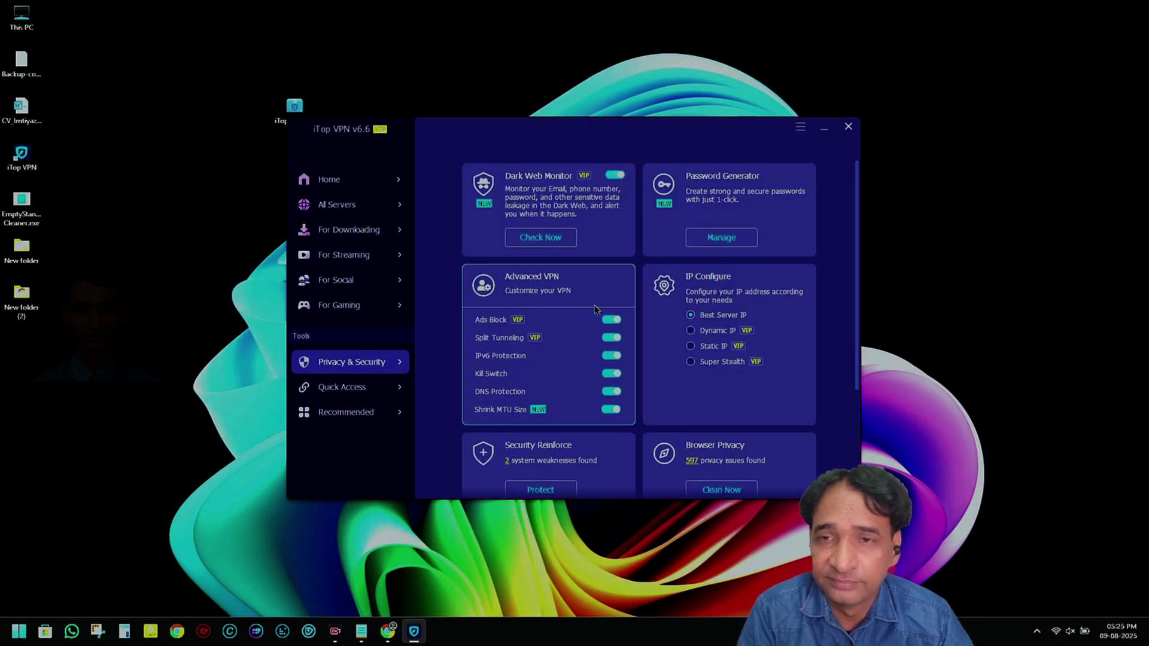
pyautogui.scroll(-2, 551, 365)
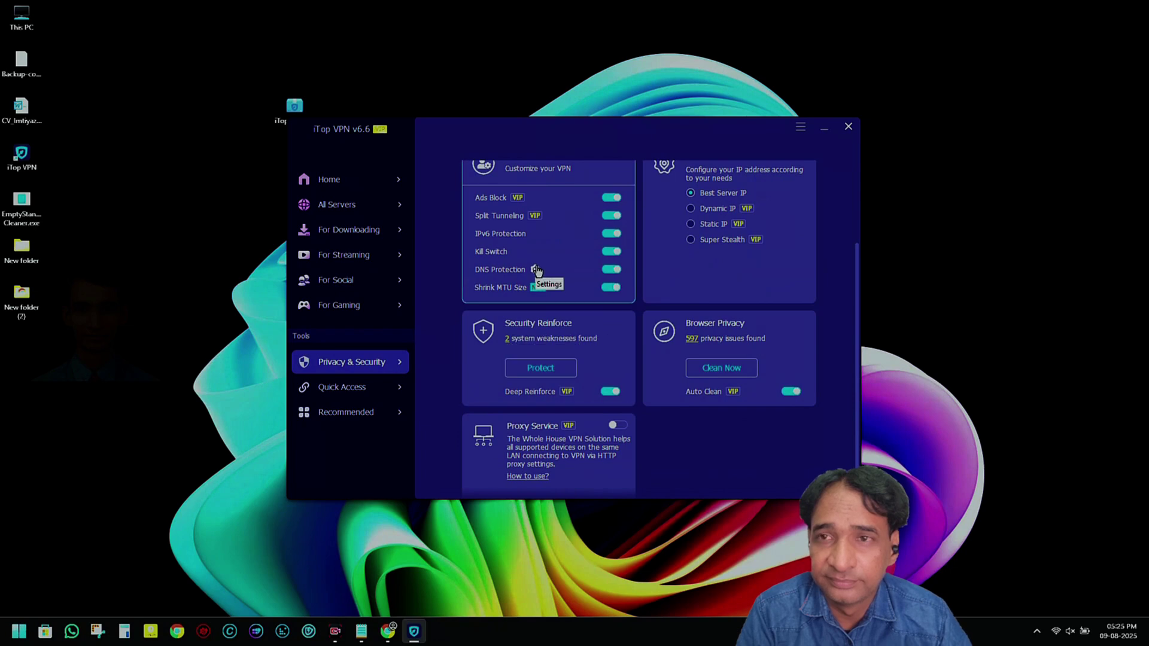
pyautogui.scroll(2, 527, 251)
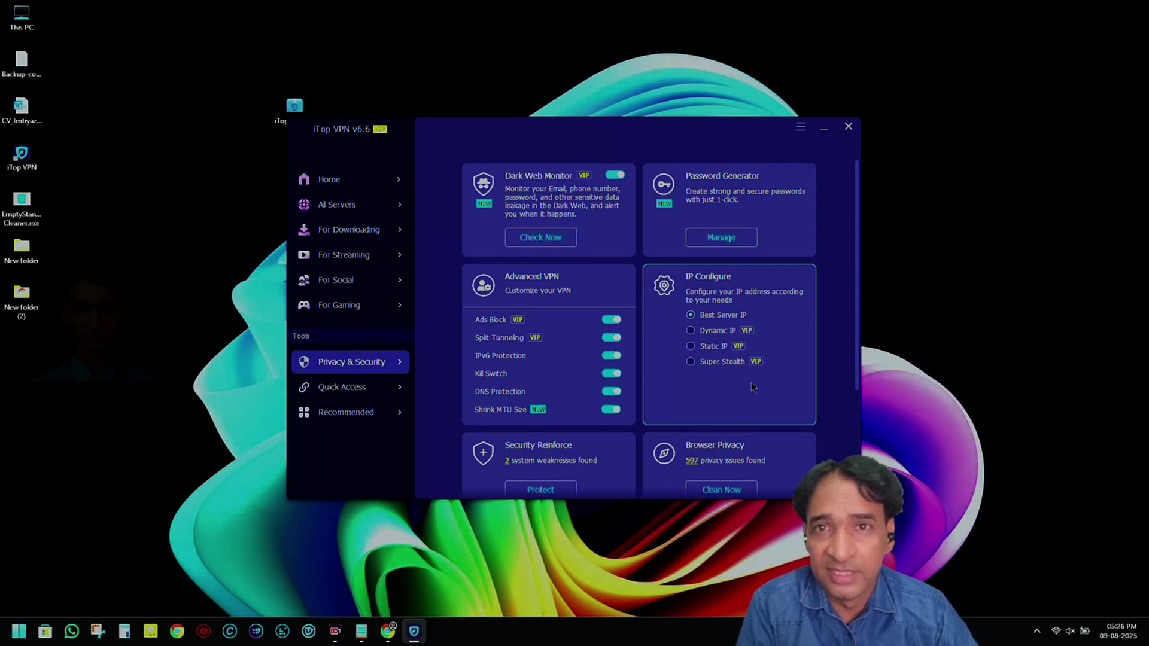
# Step: Apply the Security Reinforce protection to all listed items, User Account Control and Location Settings
pyautogui.scroll(-3, 659, 377)
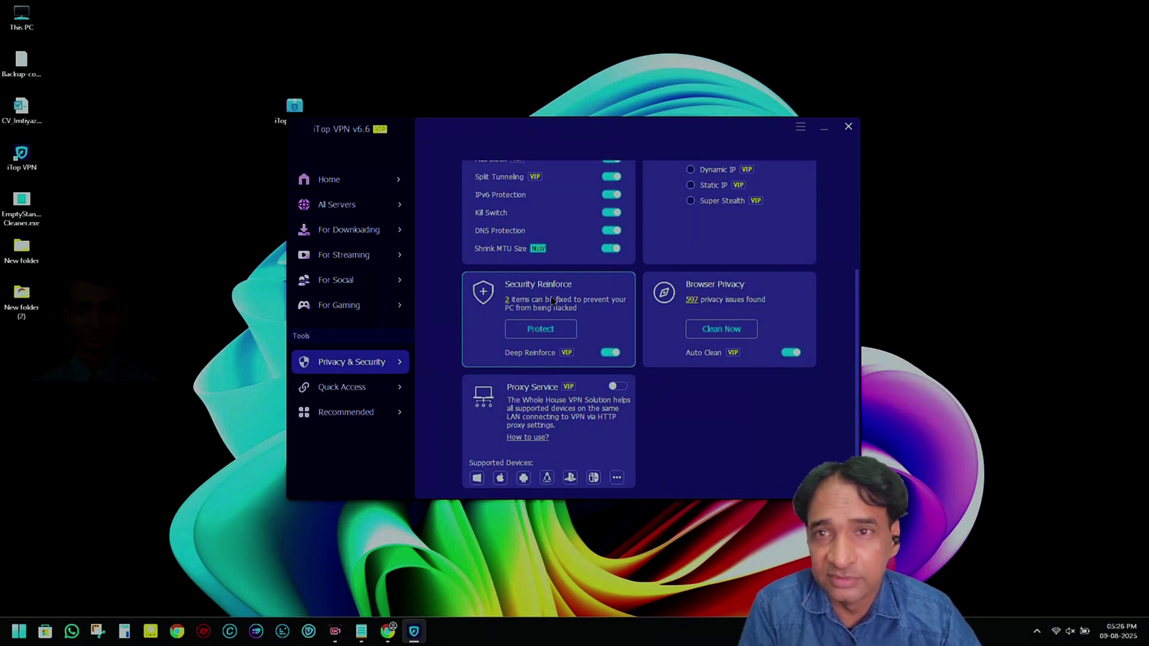
pyautogui.click(522, 328)
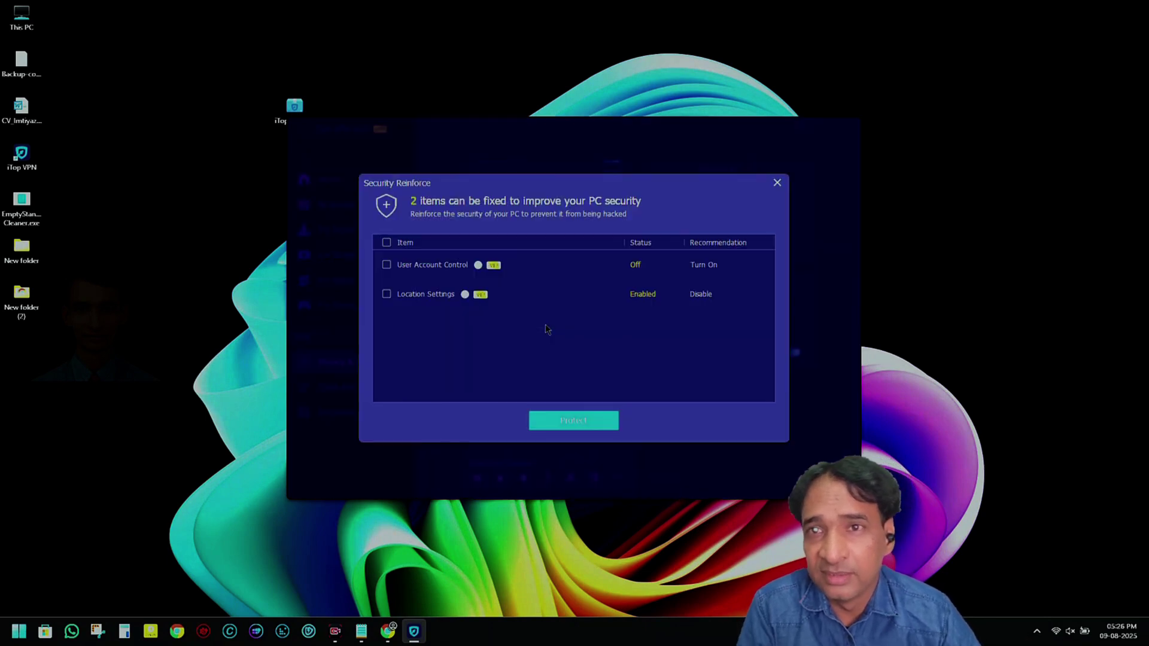
pyautogui.click(387, 243)
pyautogui.click(581, 425)
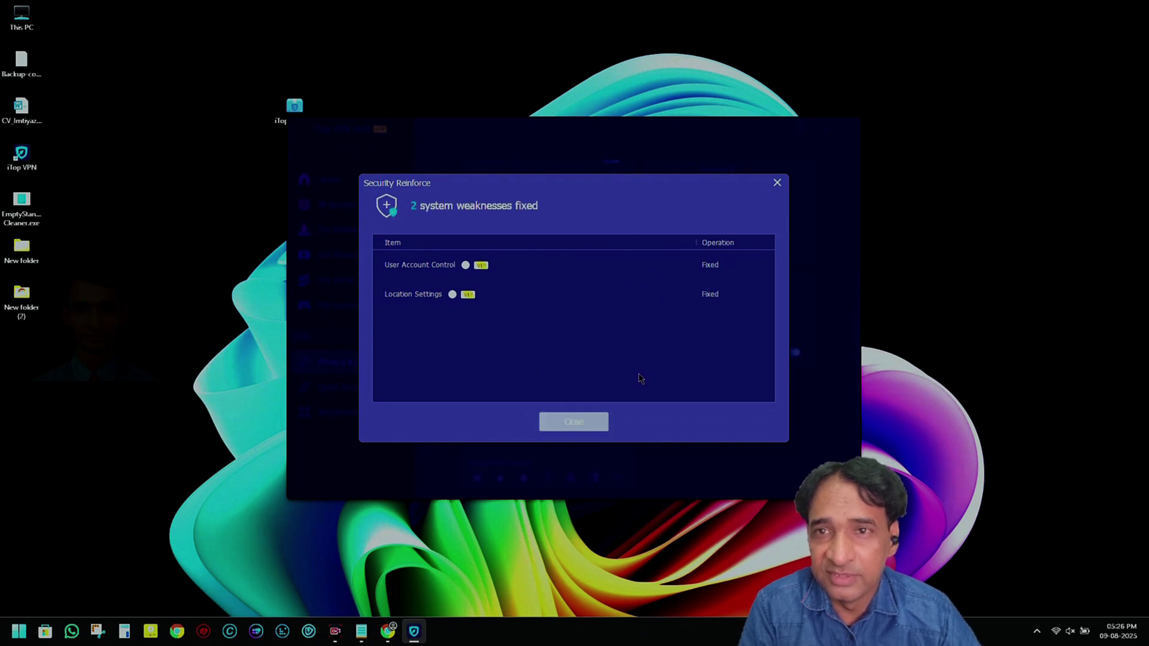
pyautogui.click(573, 422)
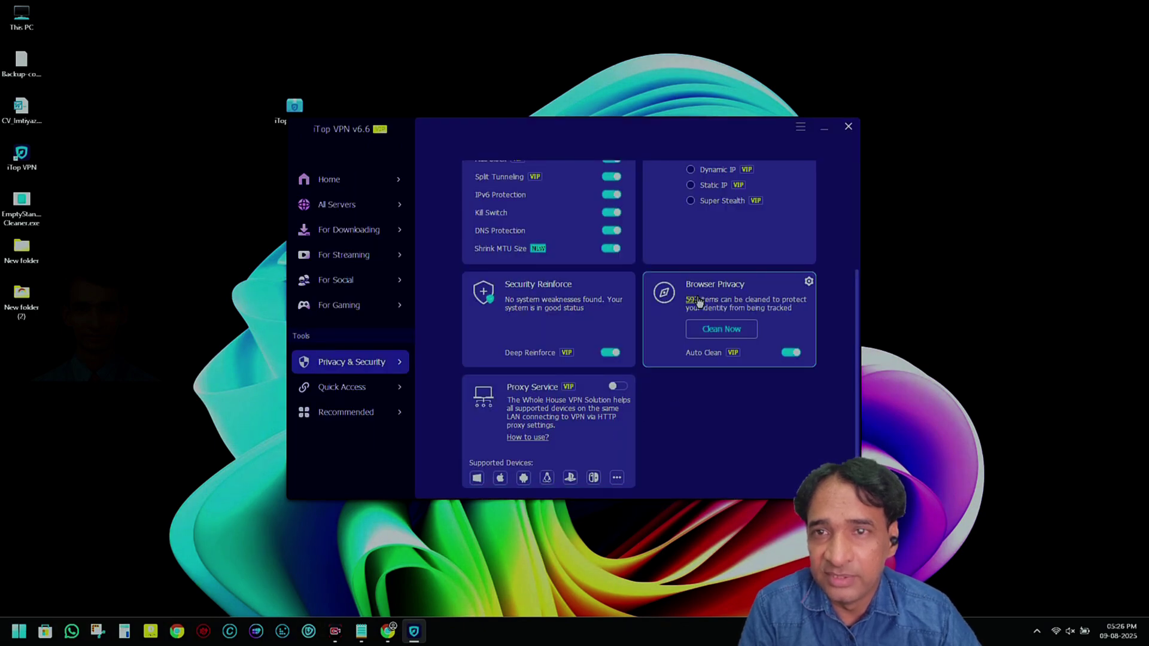
# Step: View the Browser Privacy items for Google Chrome and Microsoft Edge and leave without cleaning them
pyautogui.click(716, 330)
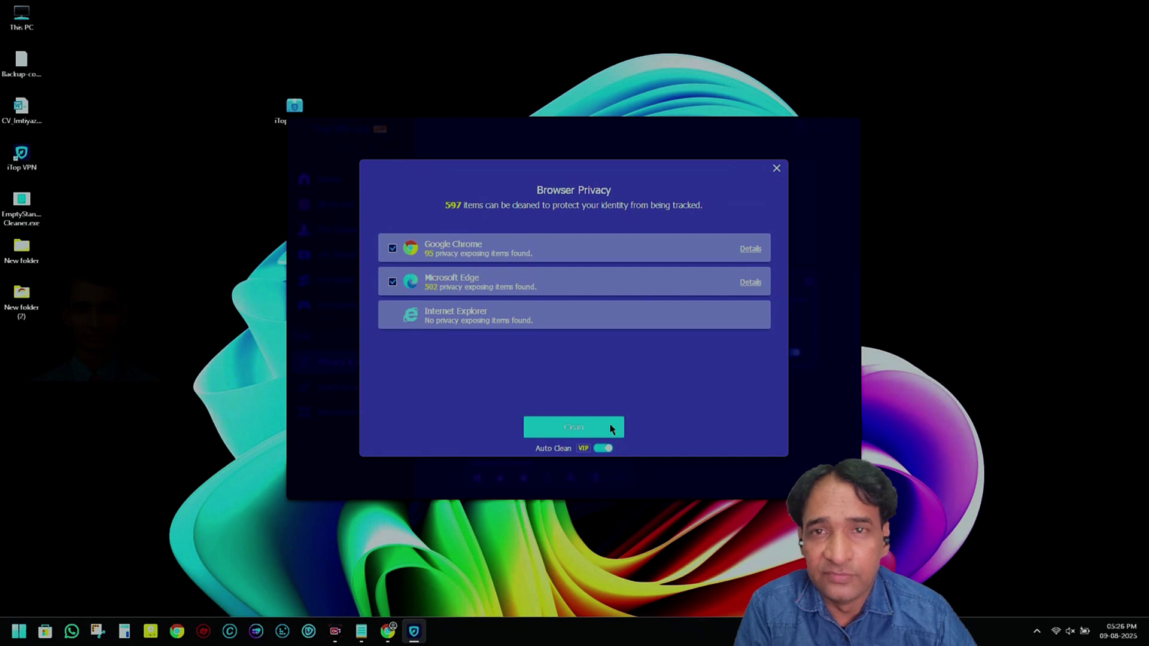
pyautogui.click(776, 168)
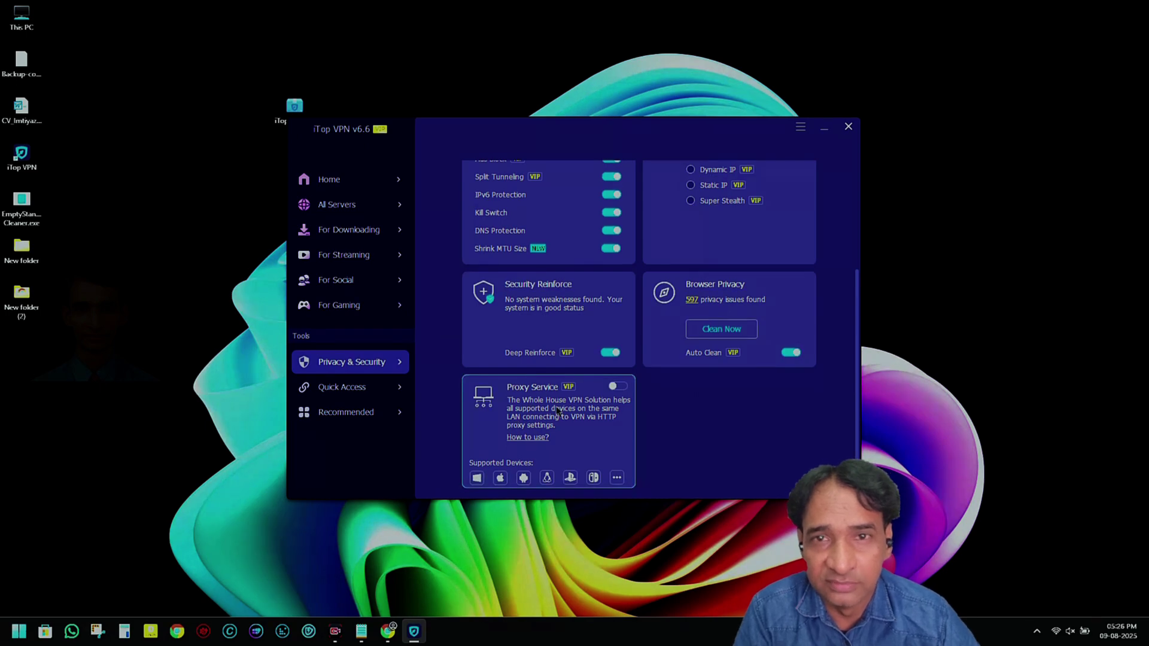
# Step: Open the Quick Access tools and look at the sites offered for Secret Garden
pyautogui.click(354, 389)
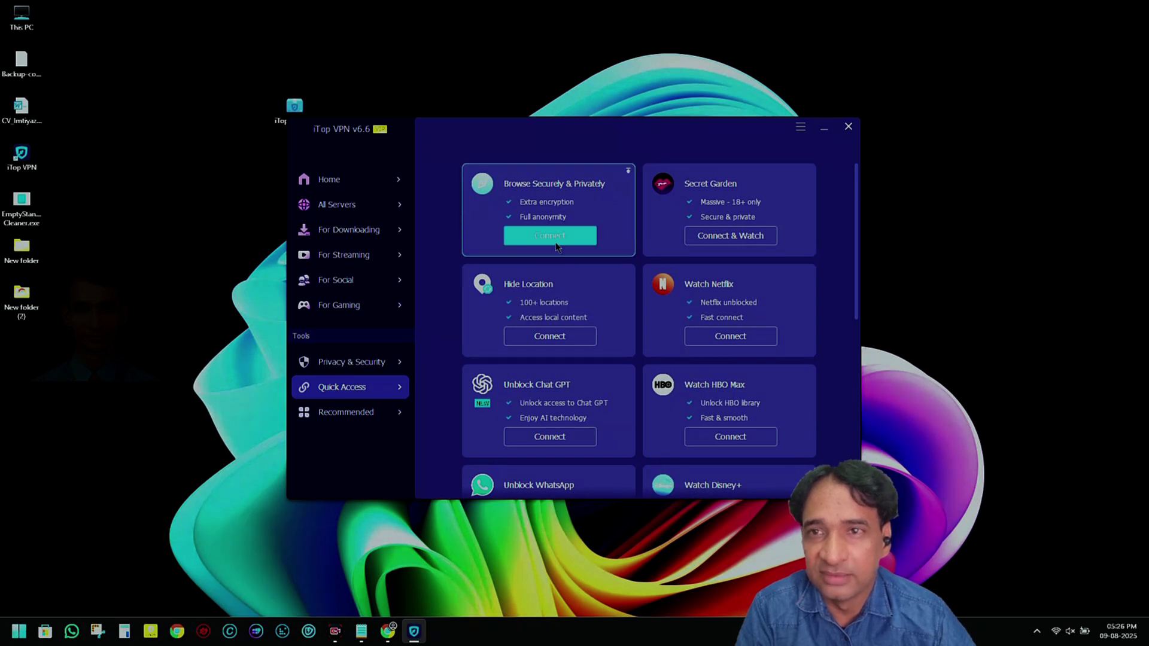
pyautogui.moveTo(718, 181)
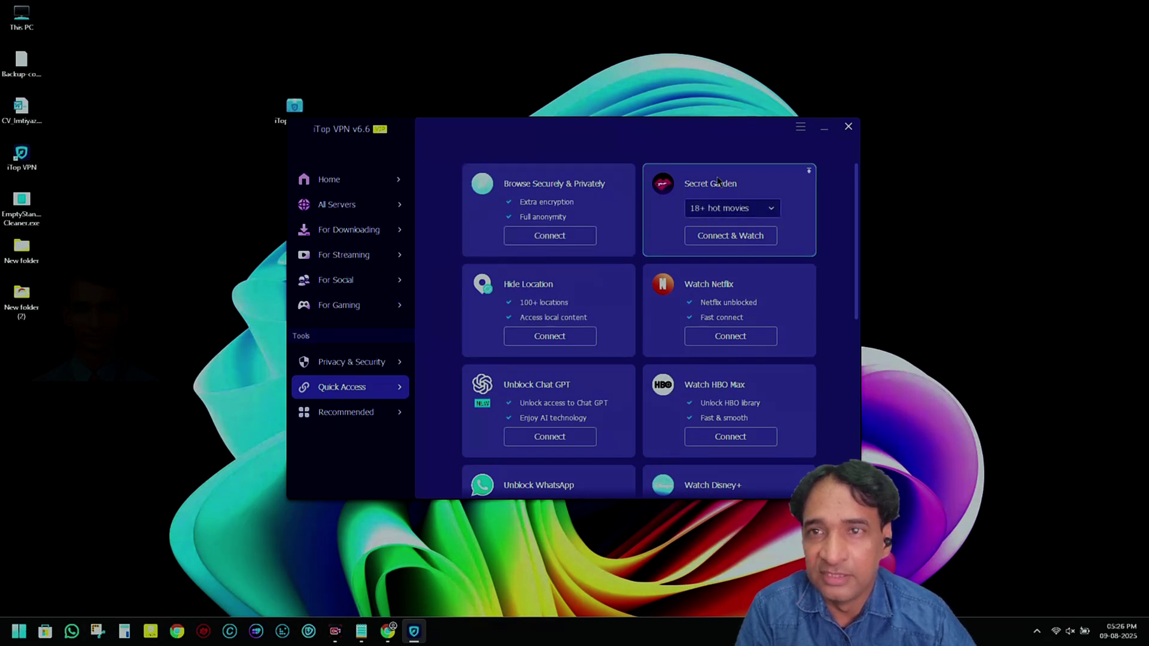
pyautogui.click(731, 212)
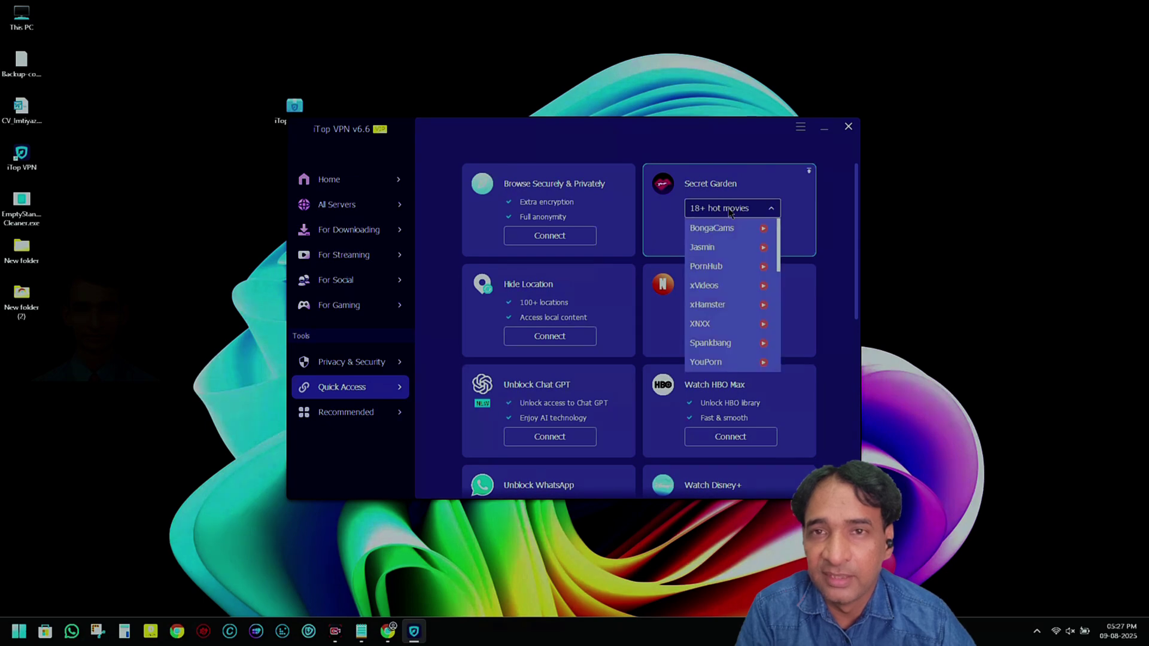
pyautogui.click(713, 240)
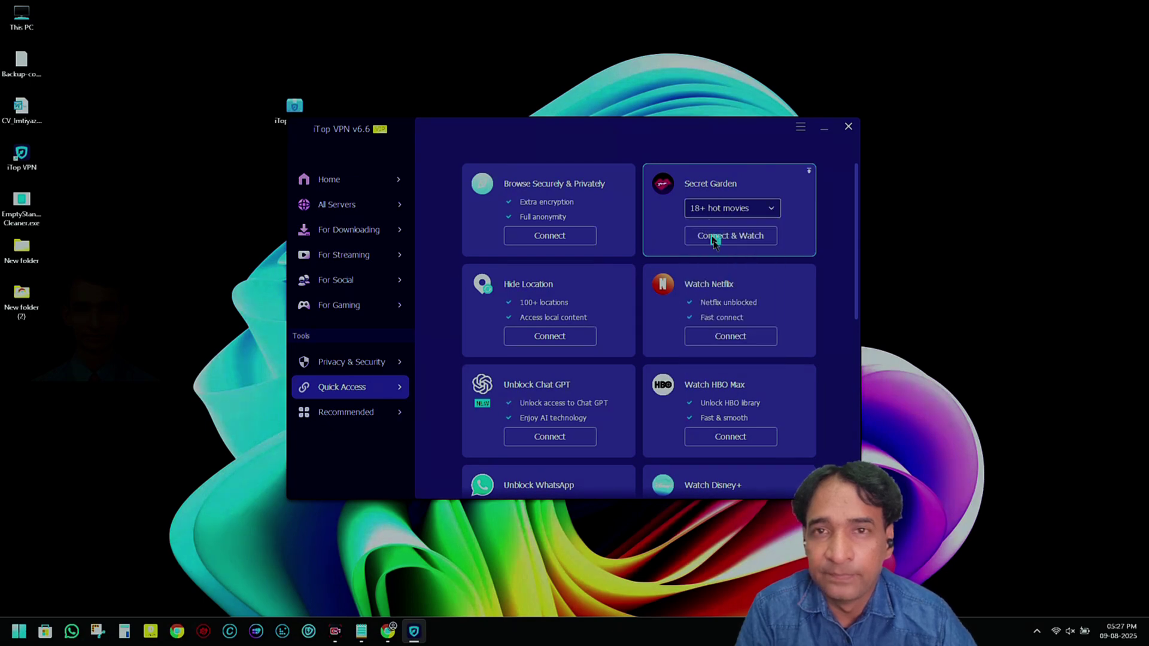
pyautogui.click(725, 209)
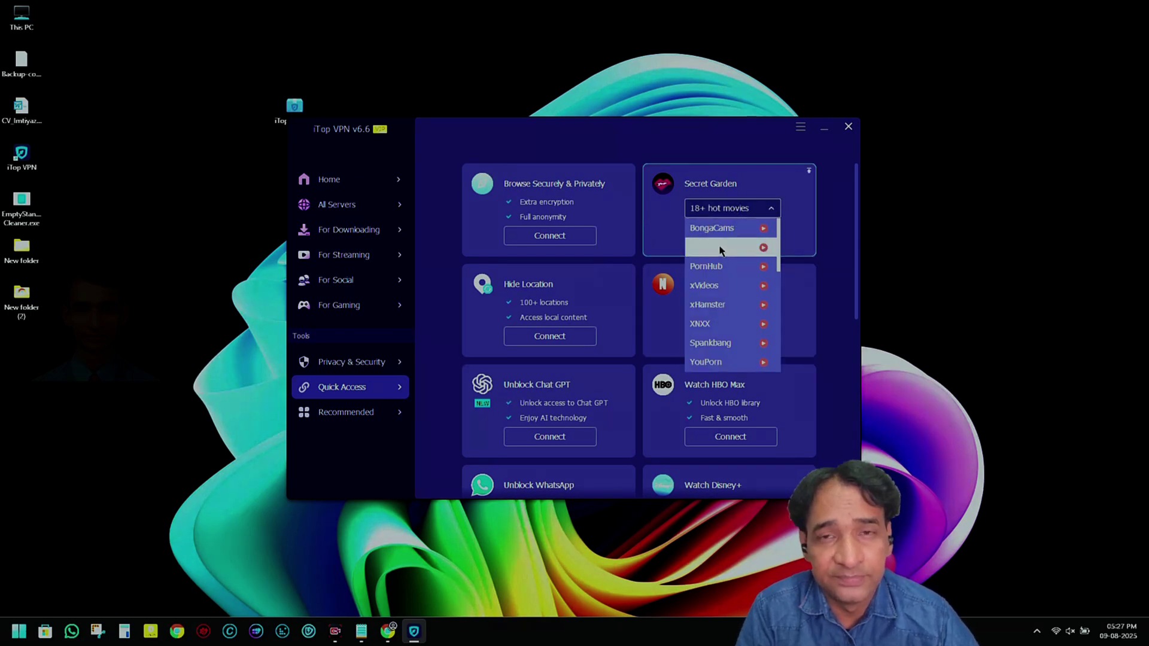
# Step: Check the Hide Location country choice and review the remaining Quick Access services down to Unblock X
pyautogui.moveTo(503, 291)
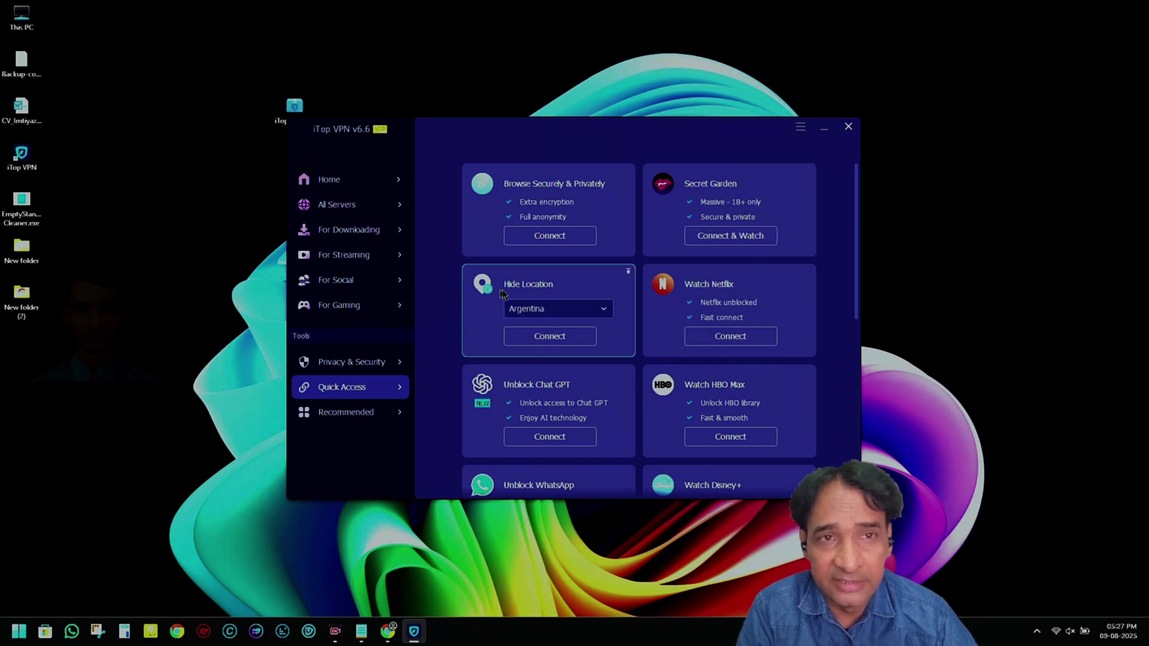
pyautogui.click(529, 310)
pyautogui.click(529, 310)
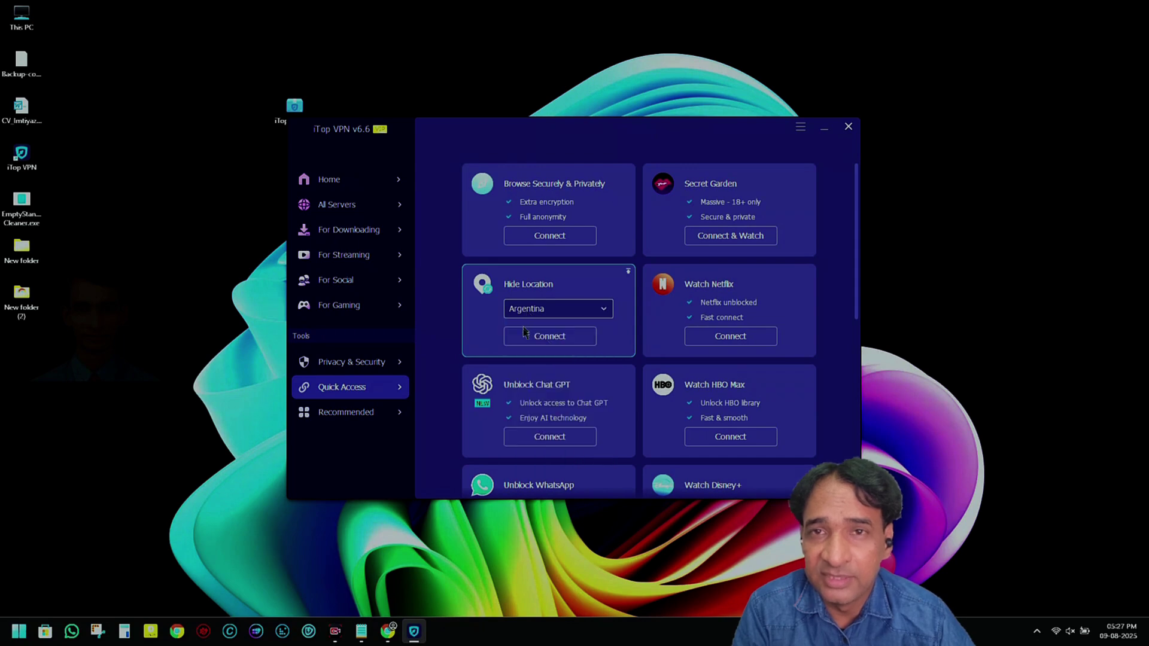
pyautogui.scroll(-4, 450, 310)
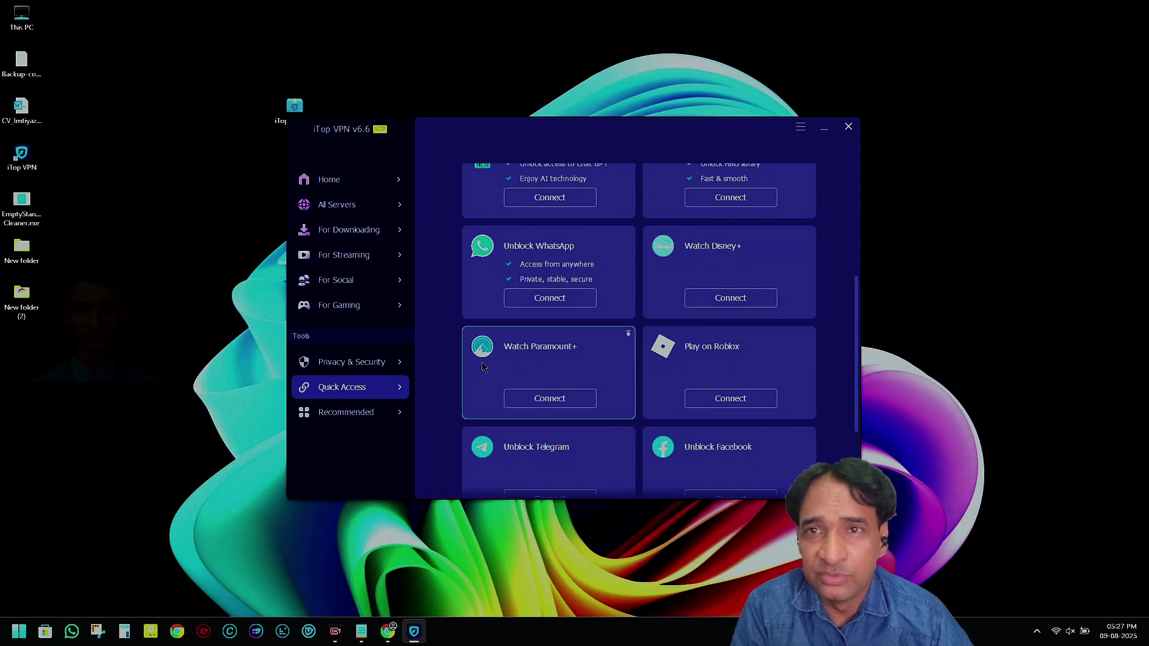
pyautogui.scroll(-3, 519, 358)
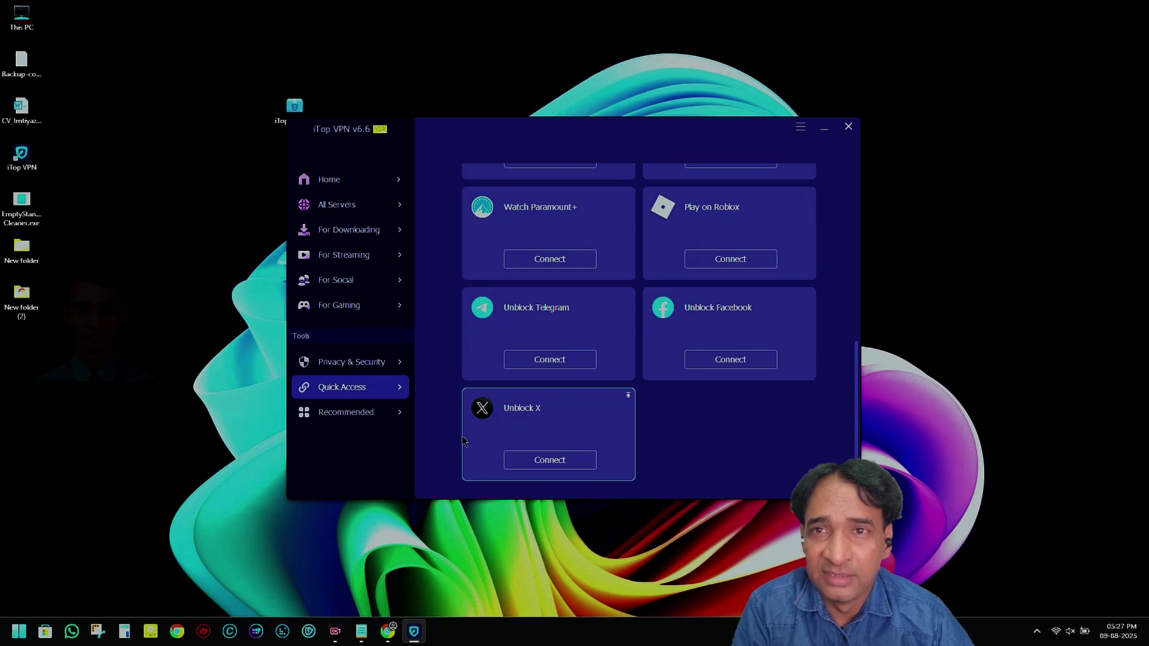
# Step: Review the Recommended tools and check the Favorites list of the For Downloading category
pyautogui.click(332, 414)
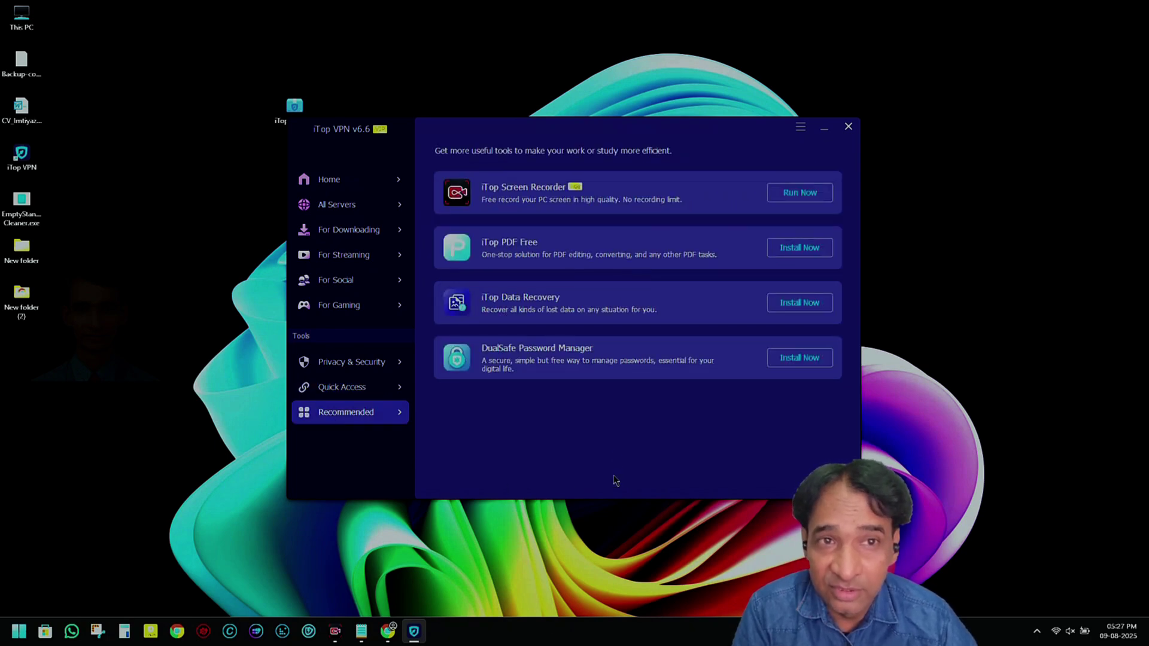
pyautogui.click(349, 230)
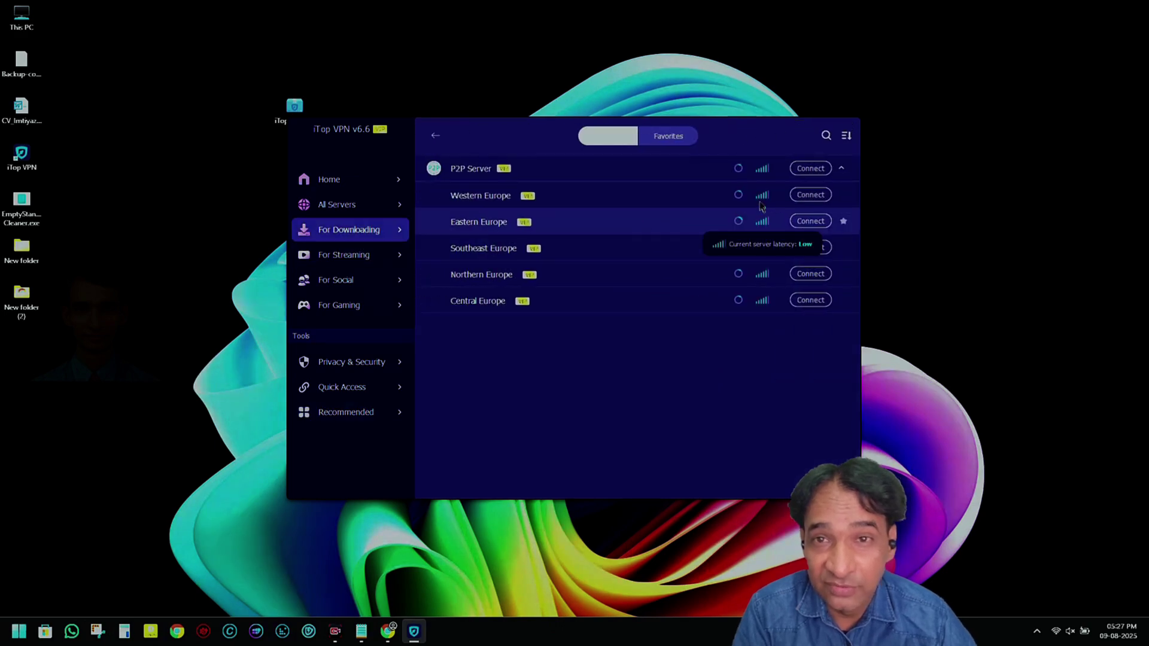
pyautogui.click(670, 137)
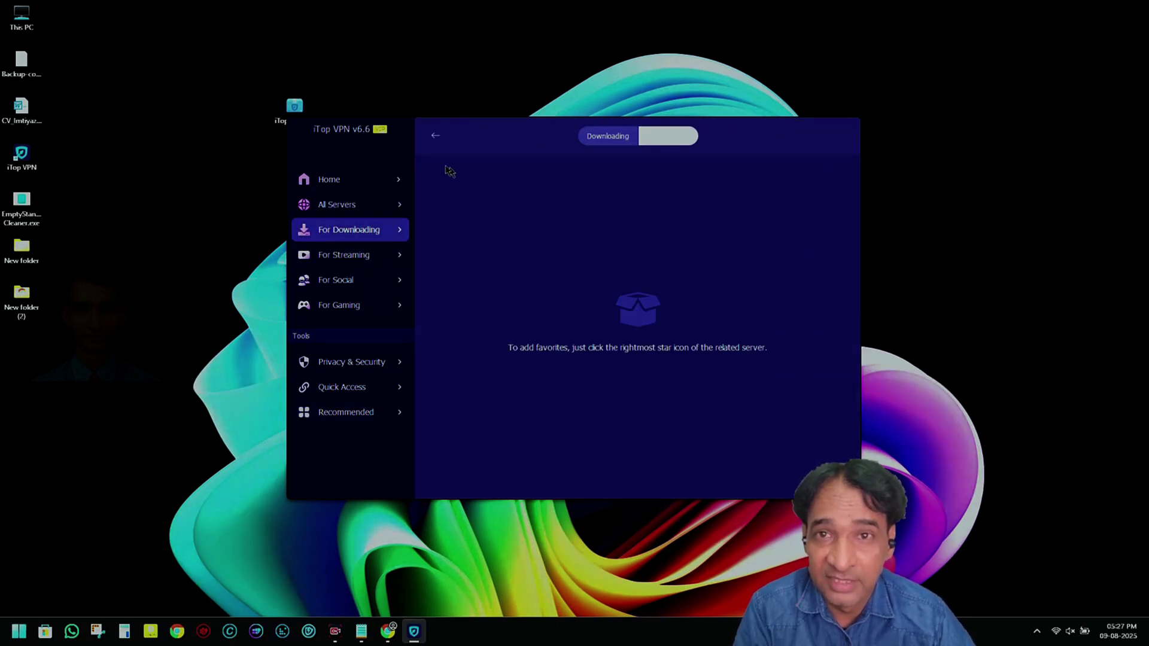
# Step: Return to the home page and connect the VPN using Smart Location
pyautogui.click(432, 135)
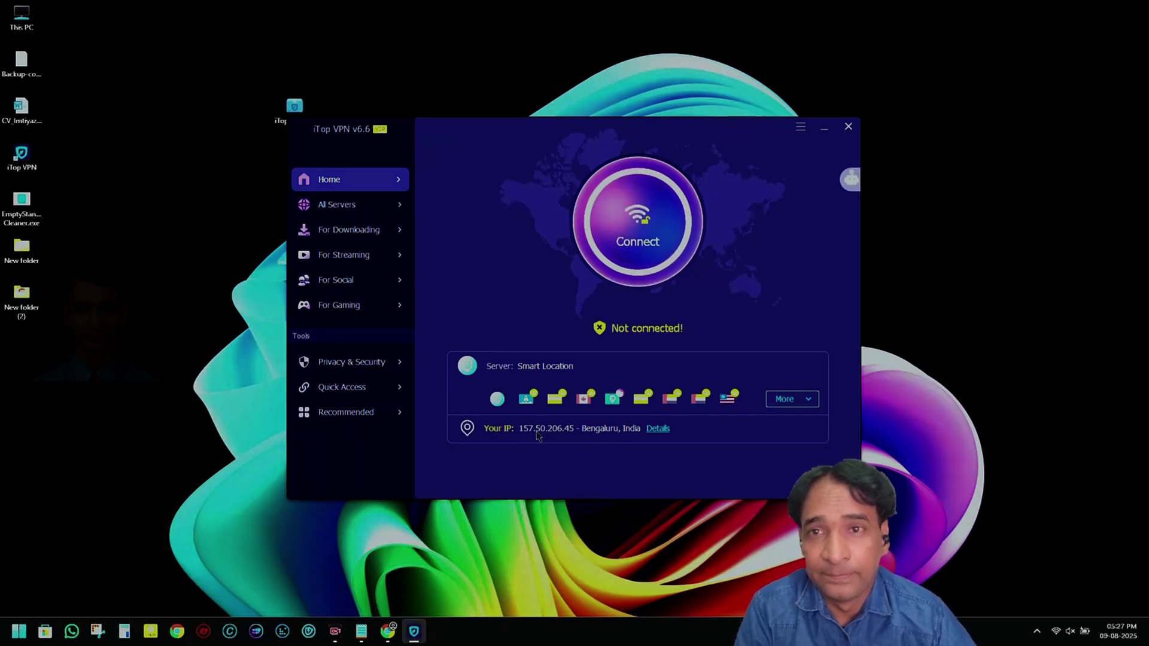
pyautogui.click(644, 229)
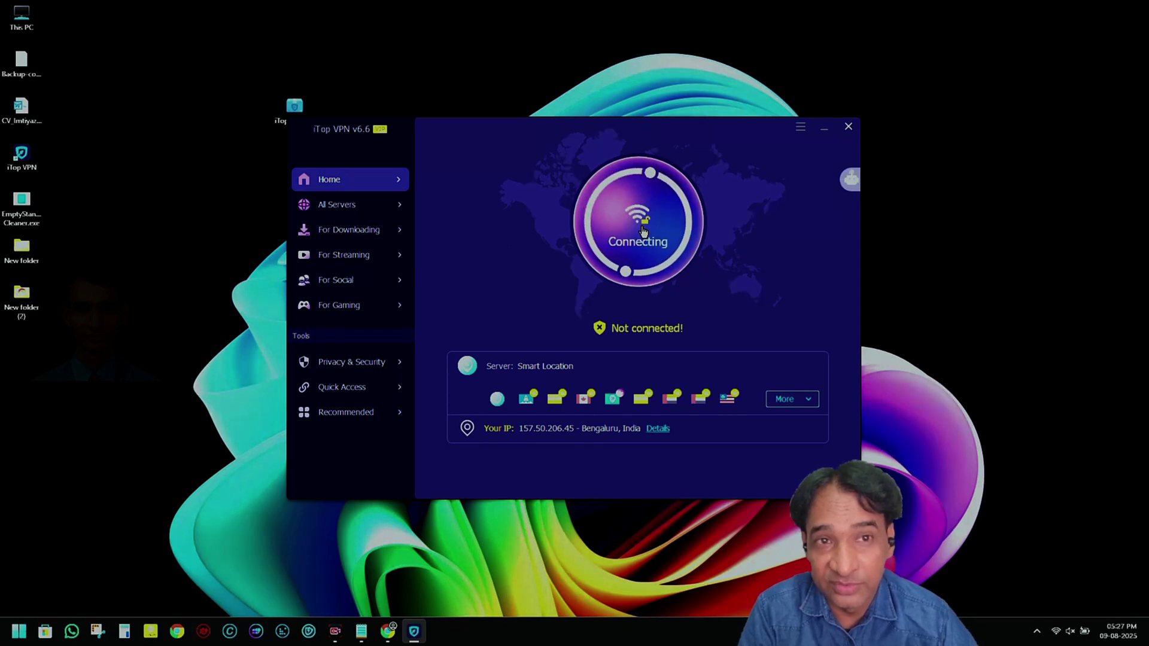
# Step: Disconnect the VPN through its system tray entry
pyautogui.click(1037, 631)
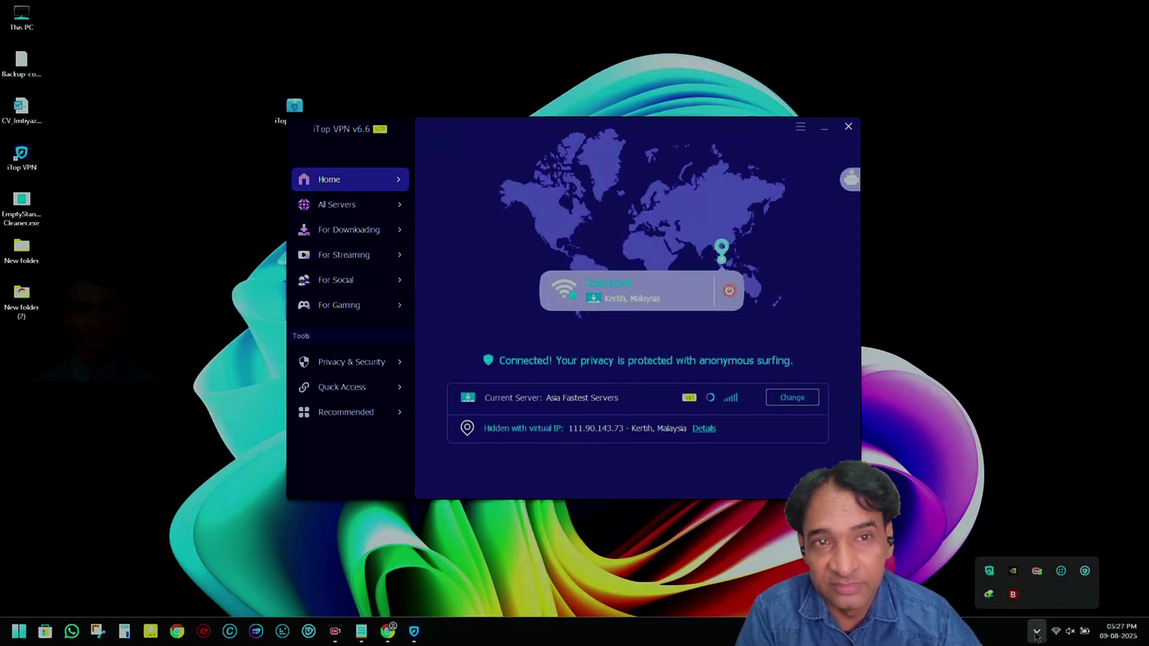
pyautogui.rightClick(989, 574)
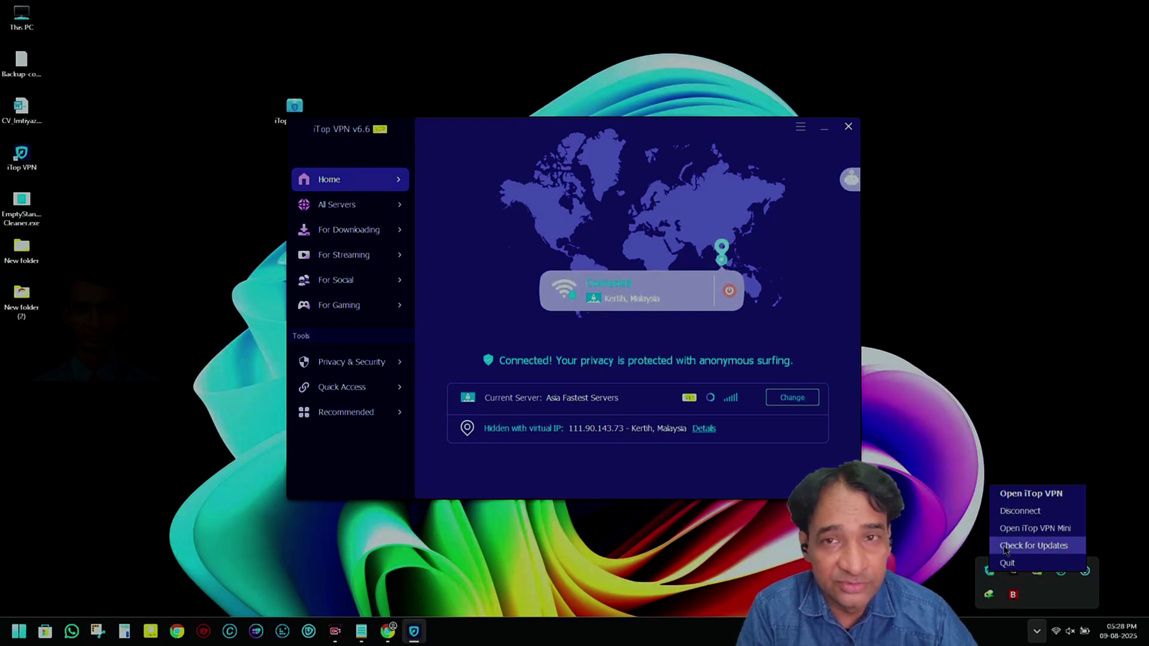
pyautogui.click(1013, 512)
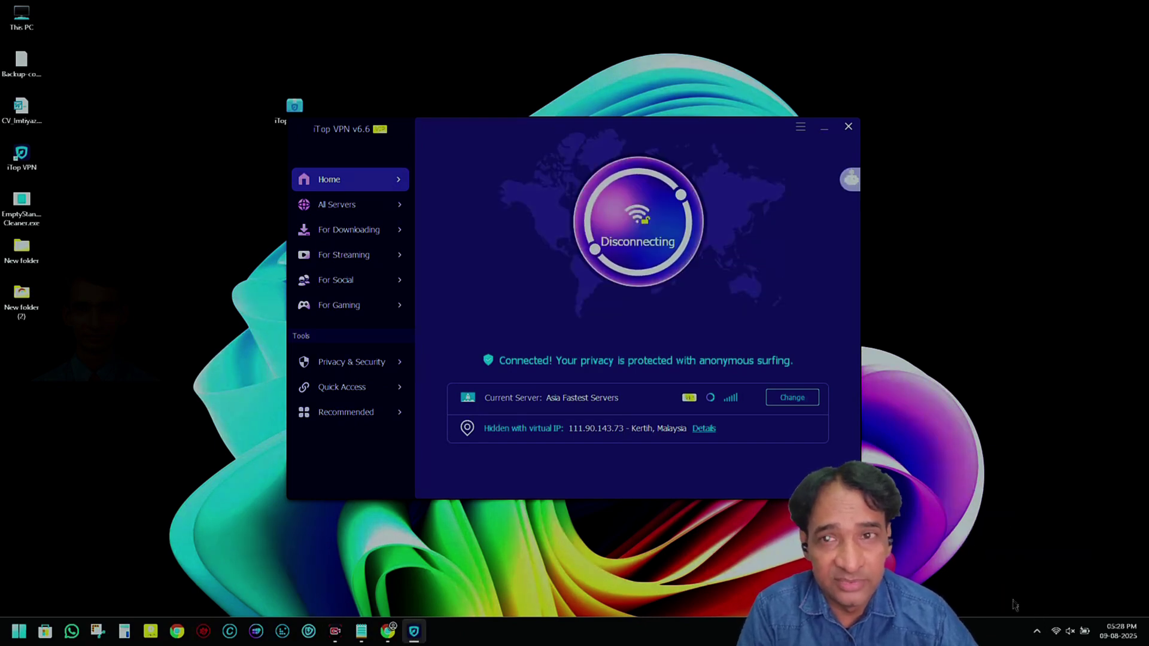
pyautogui.click(1037, 631)
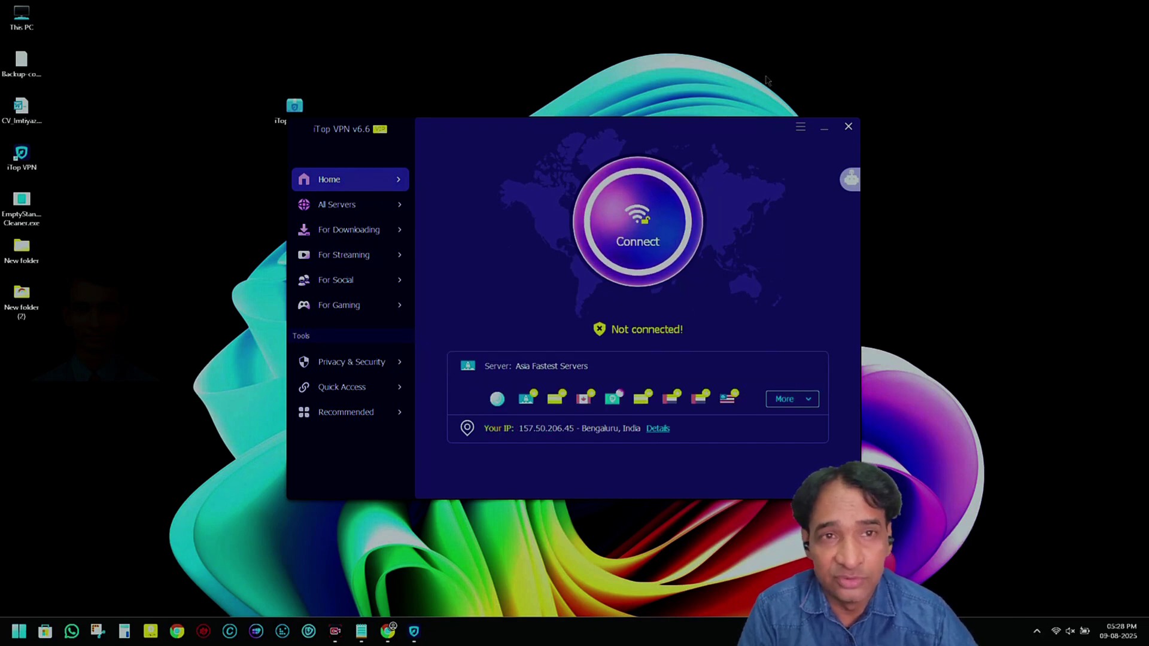
# Step: Close the iTop VPN window and switch to the New Tab page in Google Chrome
pyautogui.click(848, 126)
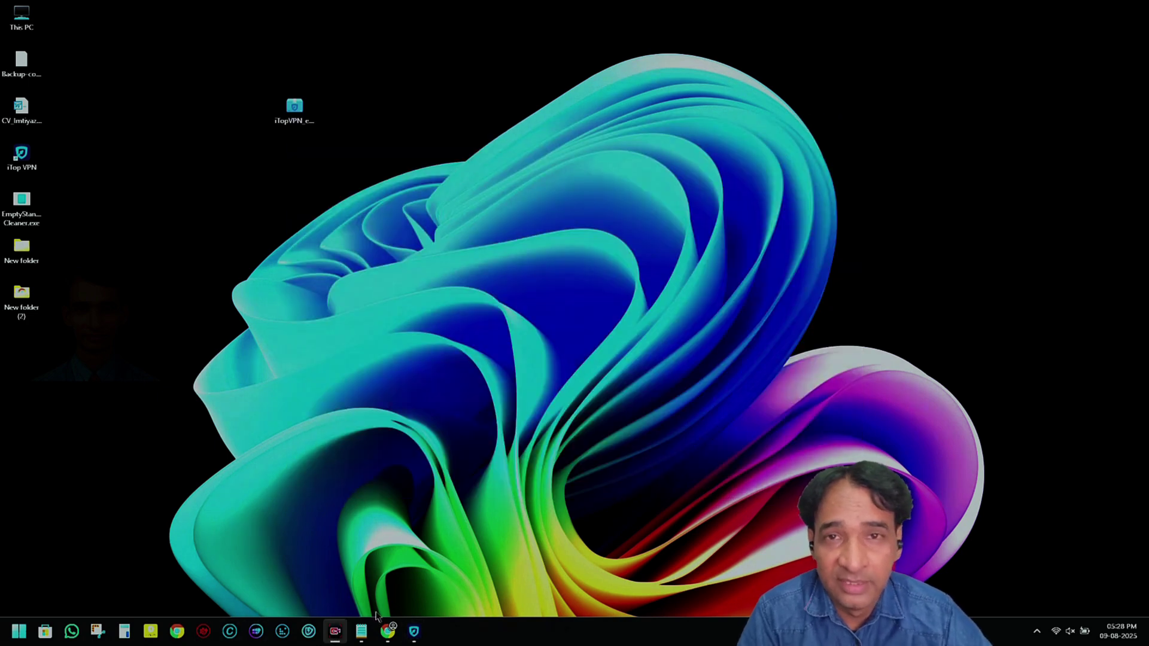
pyautogui.click(388, 632)
pyautogui.click(174, 12)
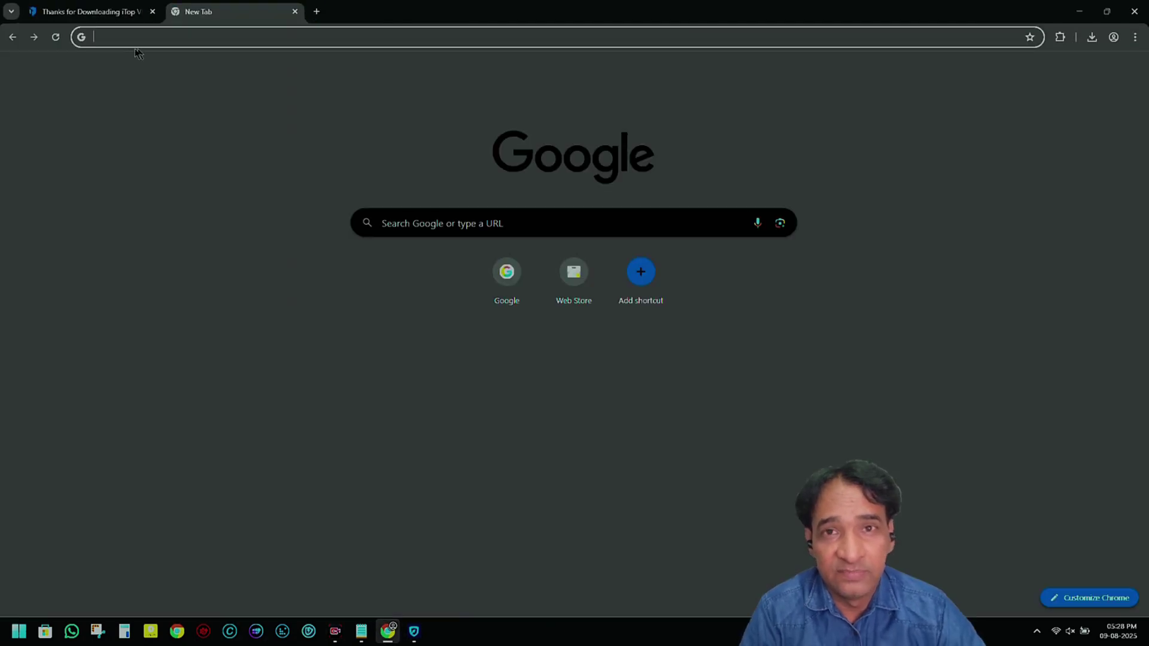
# Step: Load google.com in the New Tab page
pyautogui.click(113, 42)
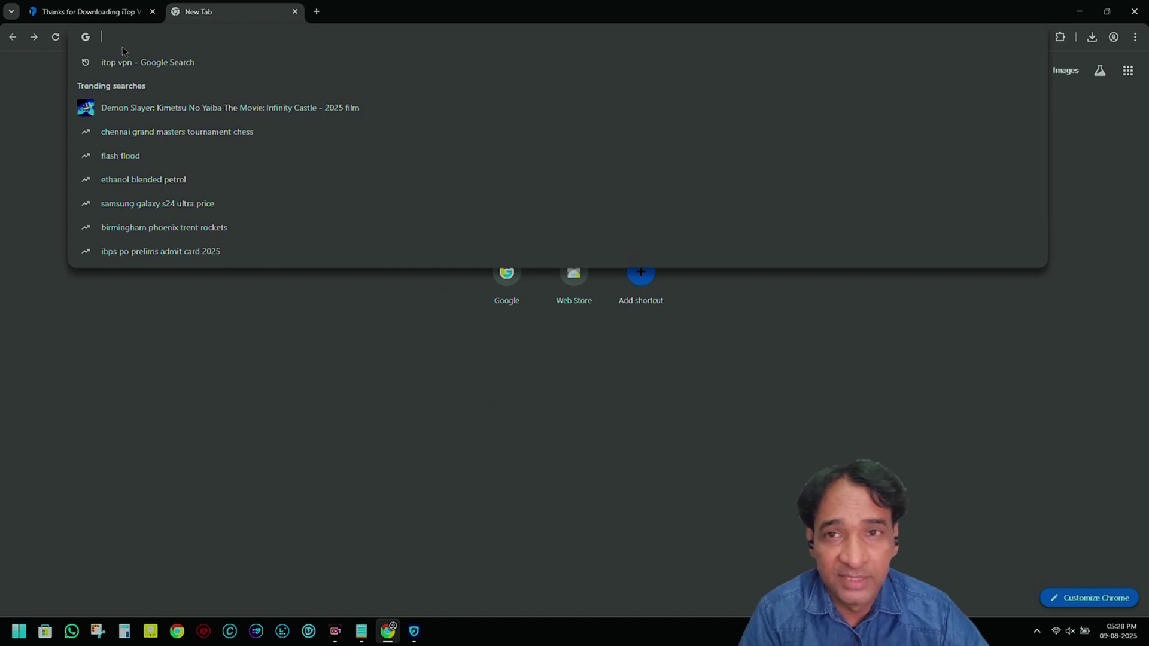
pyautogui.write('google.com')
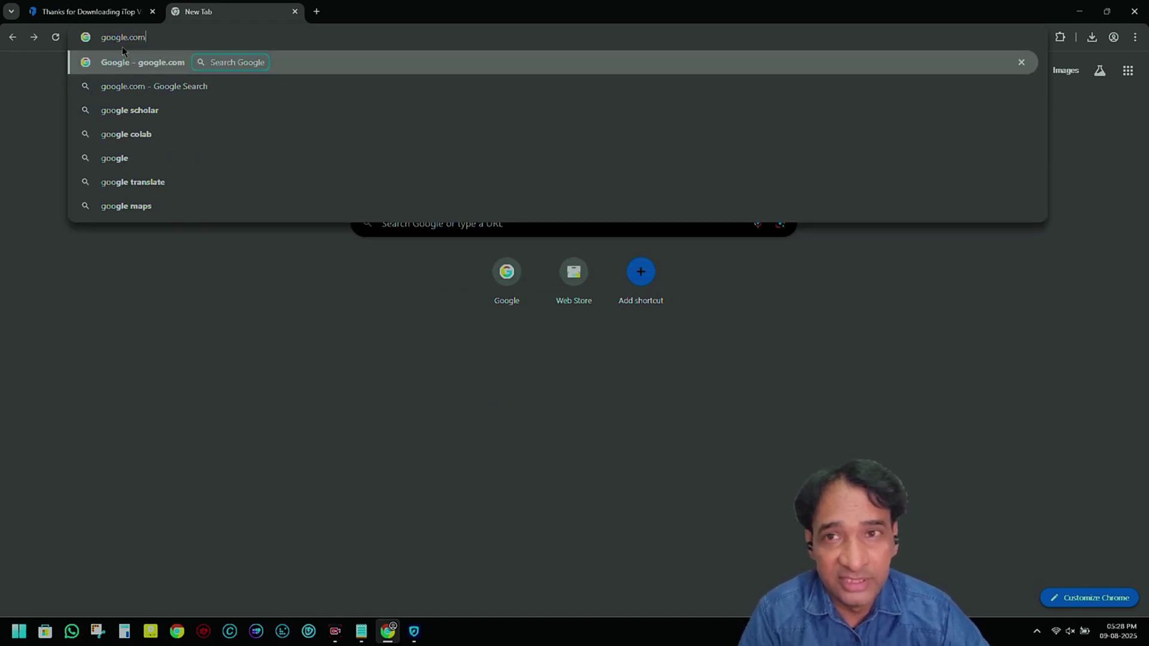
pyautogui.press('Return')
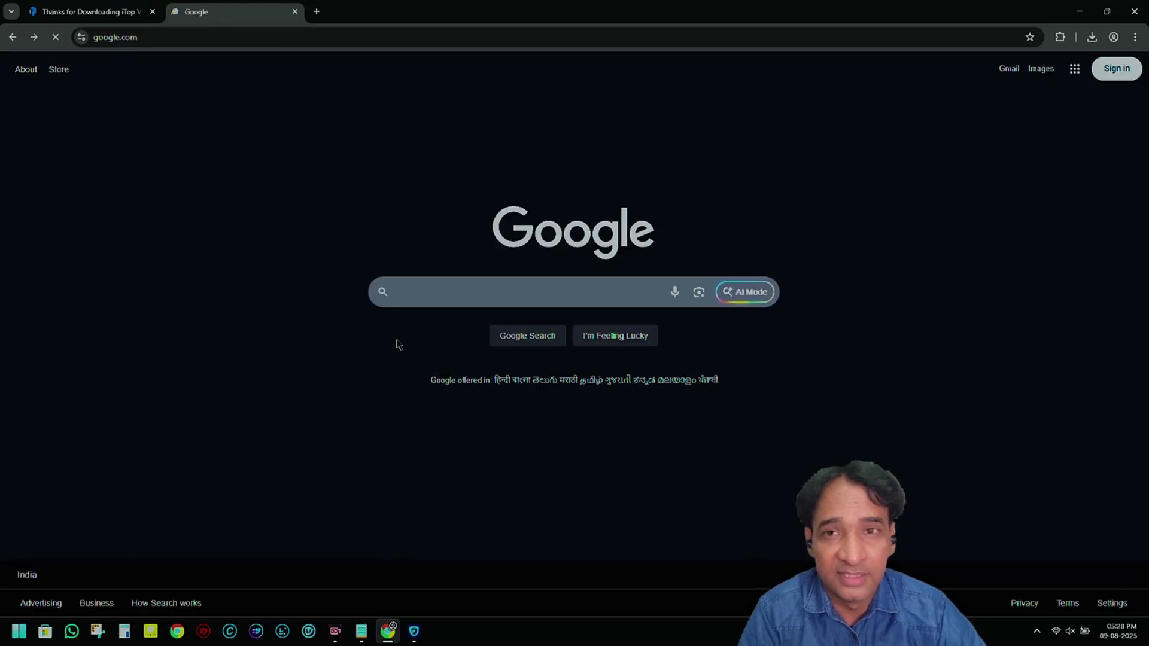
# Step: Check the iTop VPN tray status, search Google for "ookla internet test" and open the Speedtest by Ookla site
pyautogui.click(436, 293)
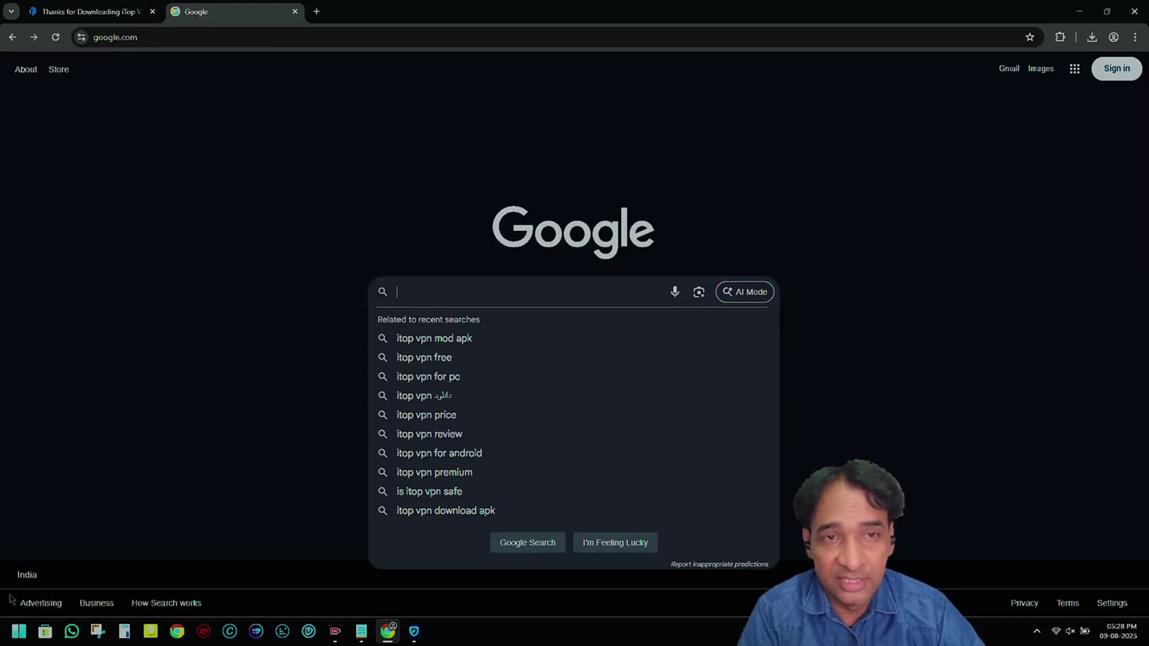
pyautogui.click(1038, 632)
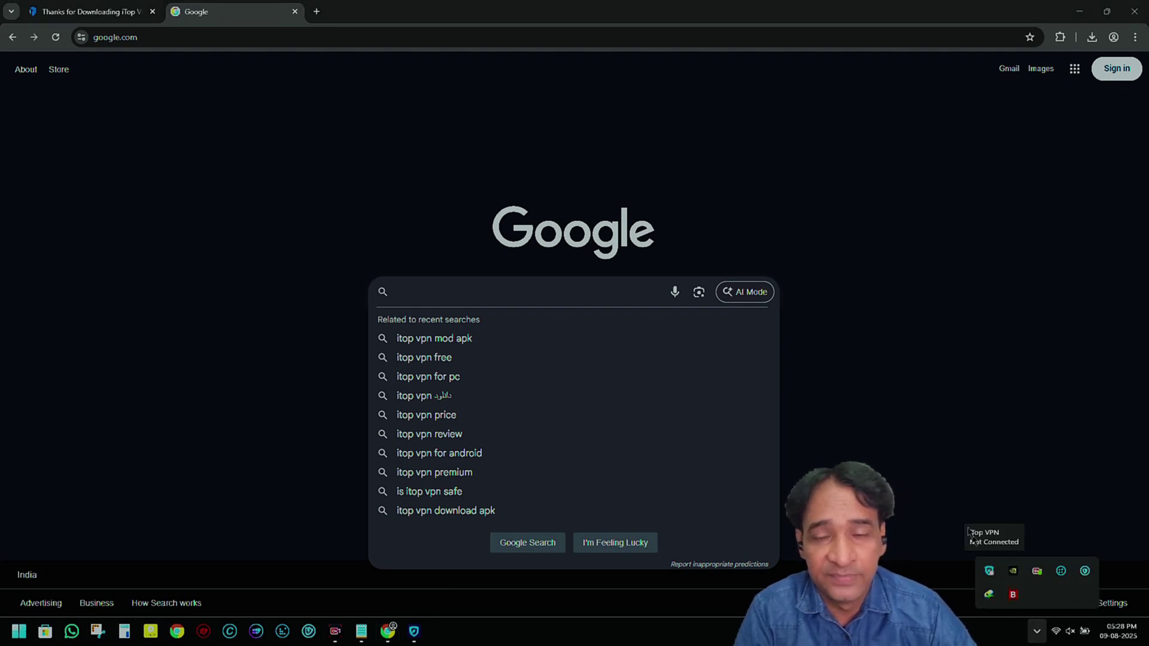
pyautogui.click(398, 353)
pyautogui.click(430, 290)
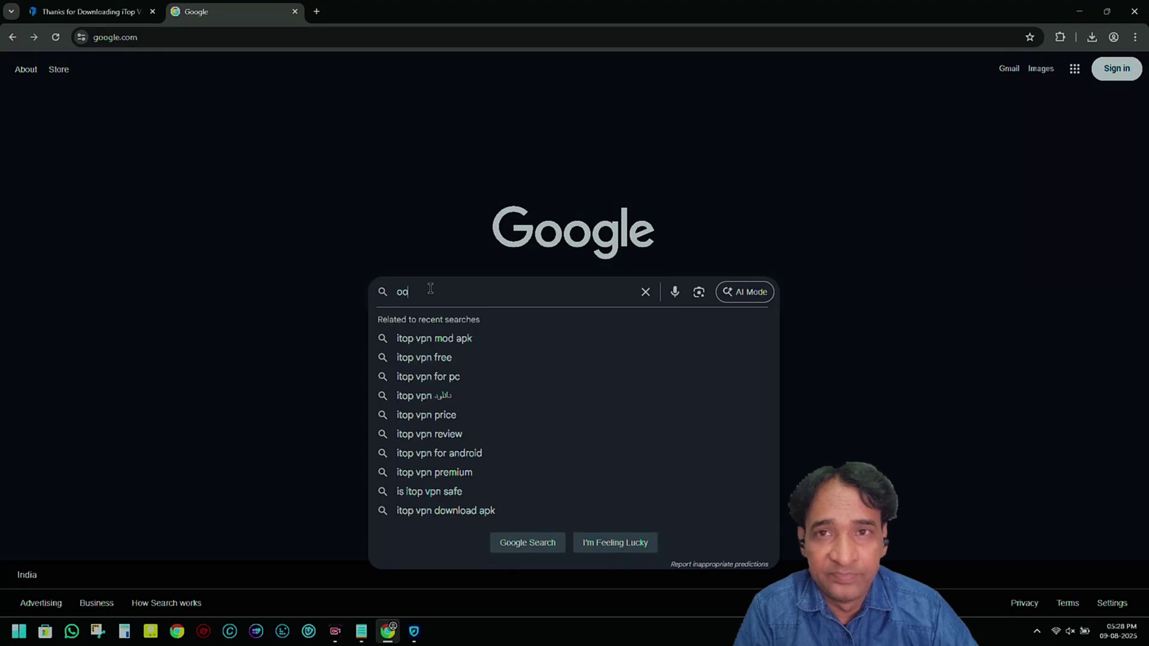
pyautogui.write('ookl')
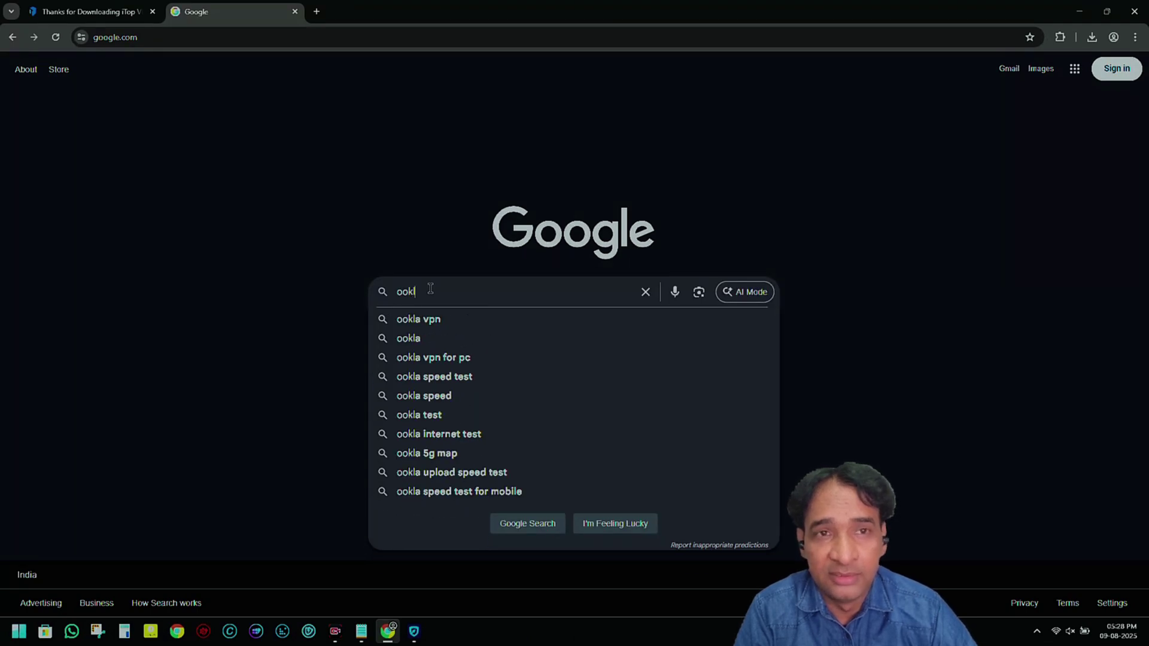
pyautogui.write('a')
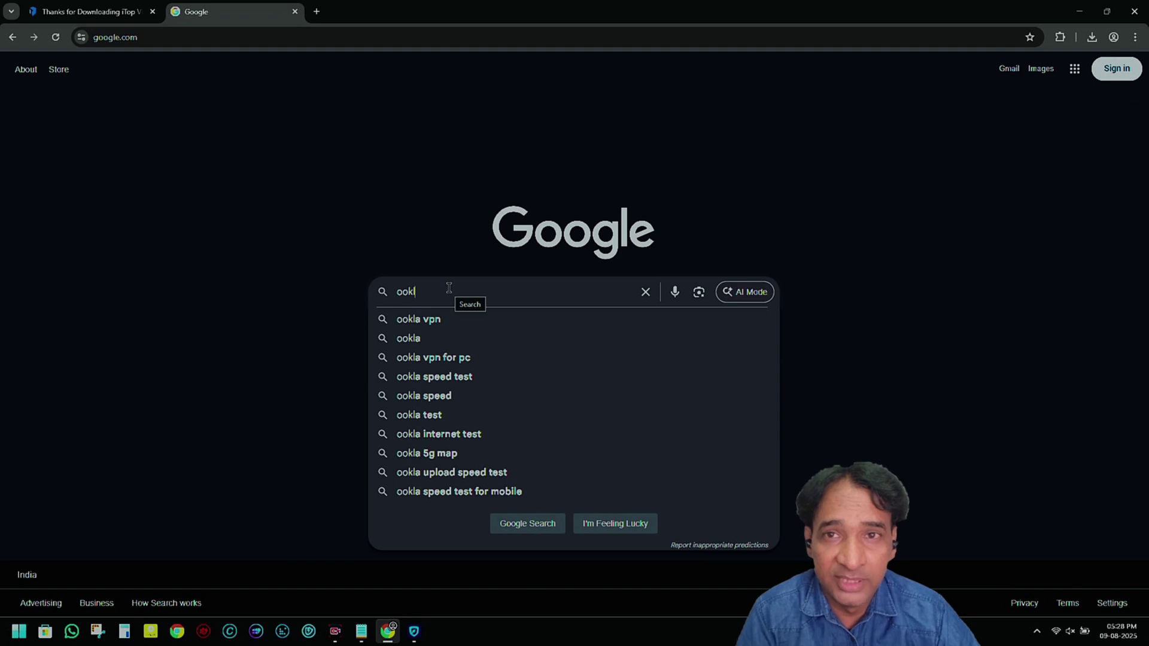
pyautogui.click(469, 435)
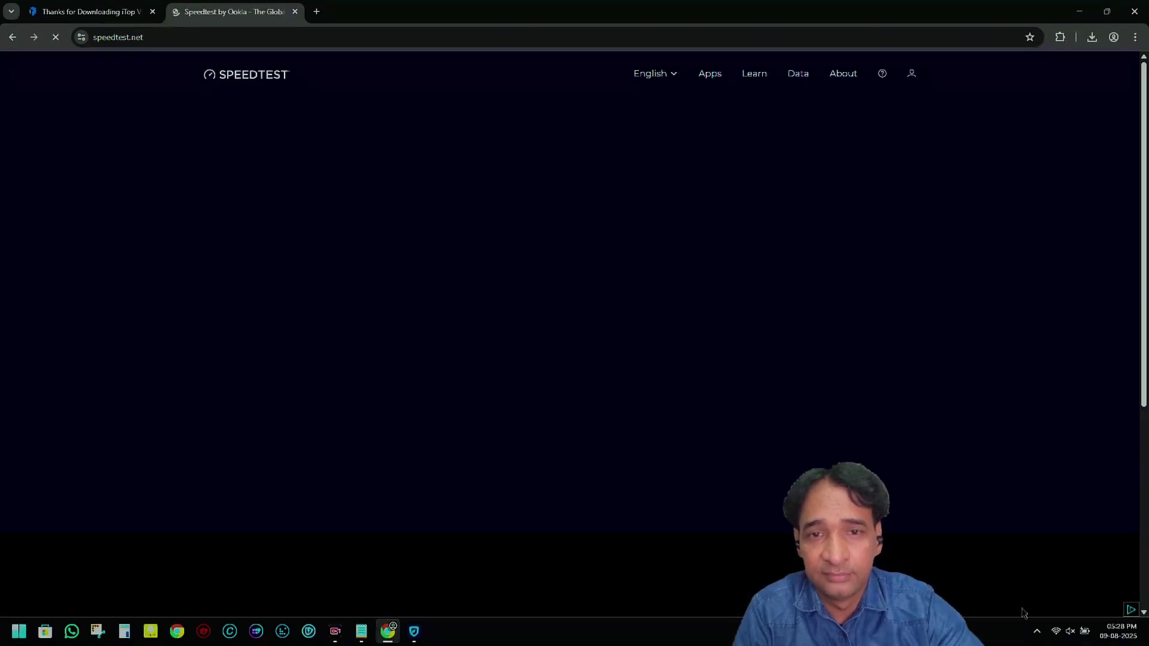
# Step: Start a Speedtest run with the VPN disconnected, accepting the privacy notice and dismissing the site's location request
pyautogui.click(1037, 632)
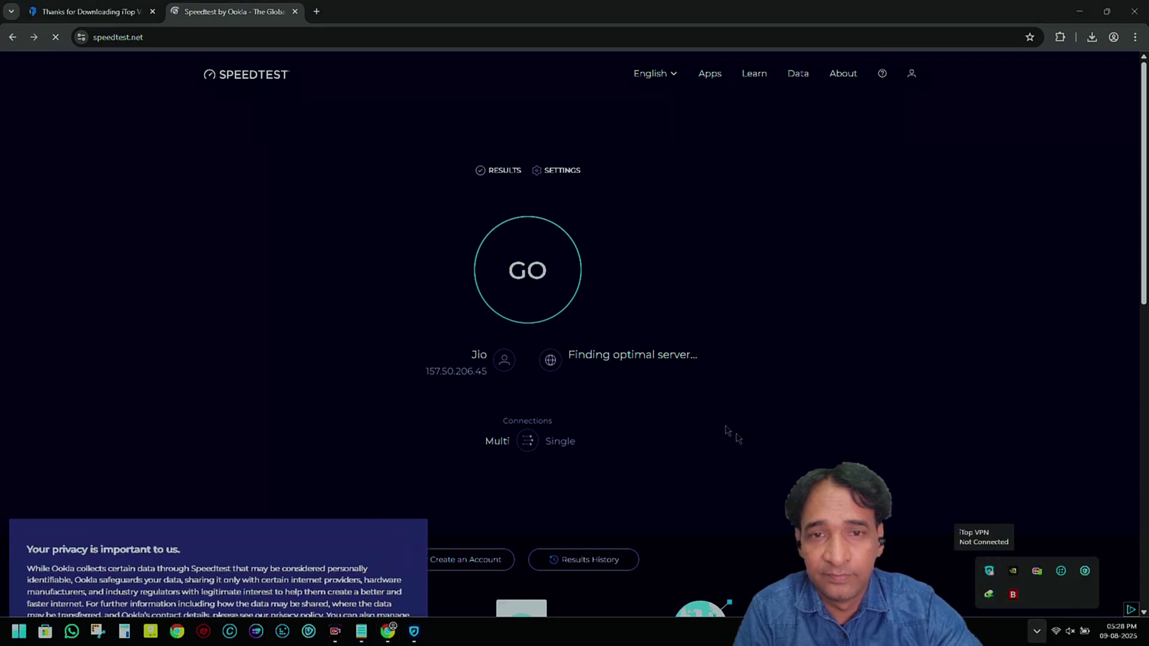
pyautogui.click(557, 292)
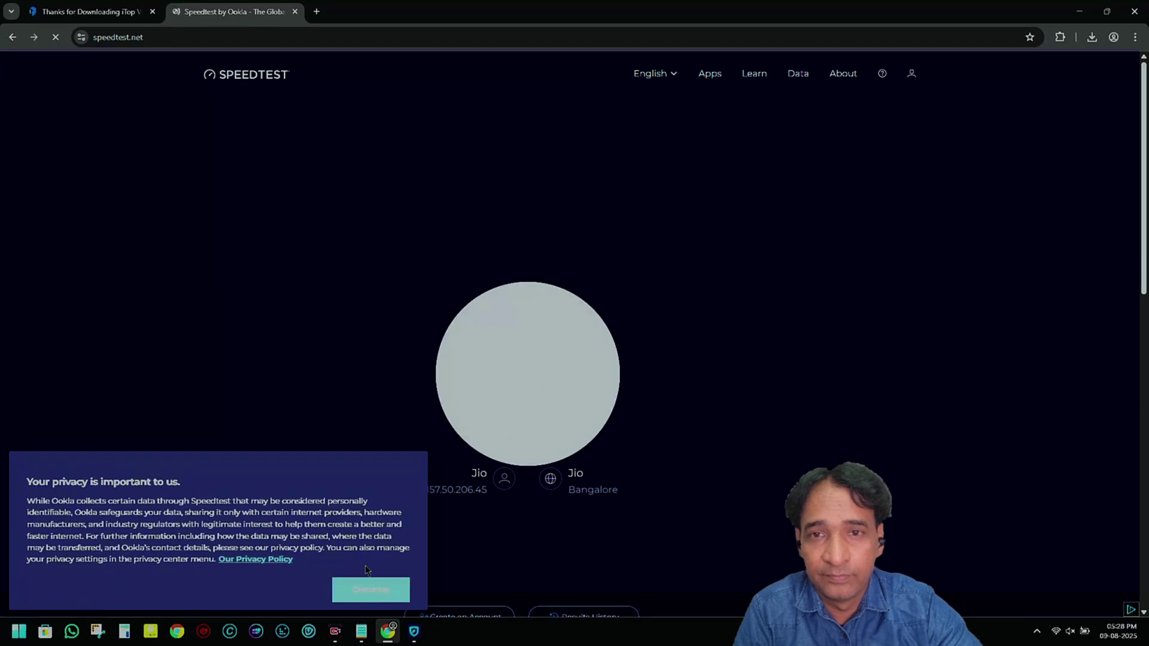
pyautogui.click(381, 592)
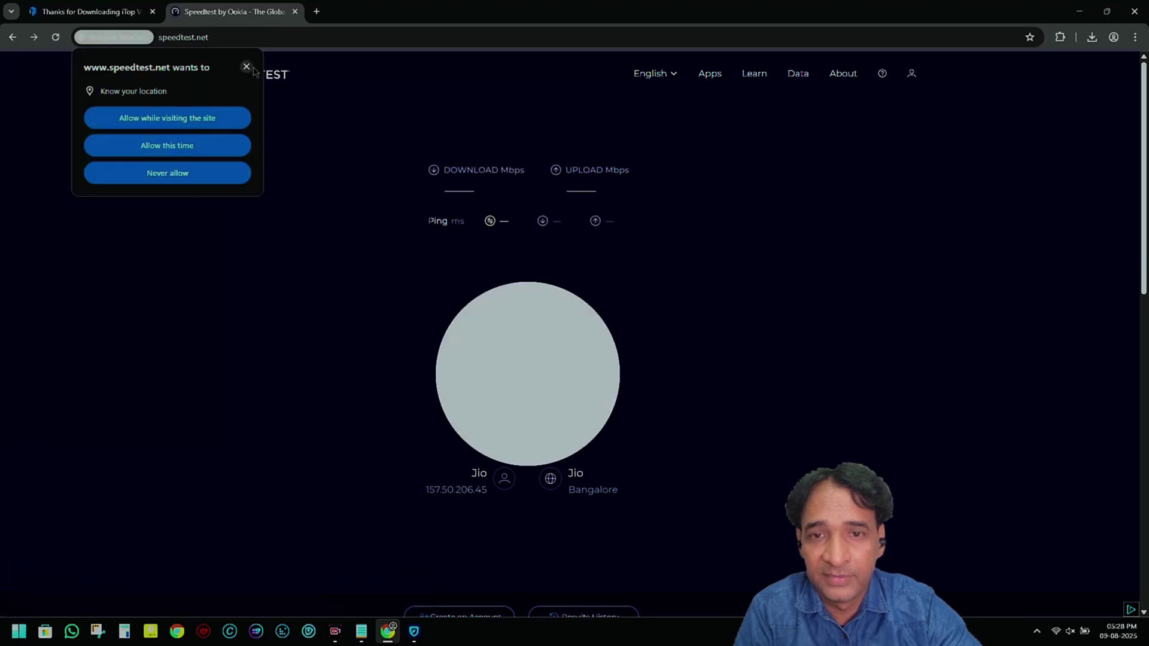
pyautogui.click(246, 67)
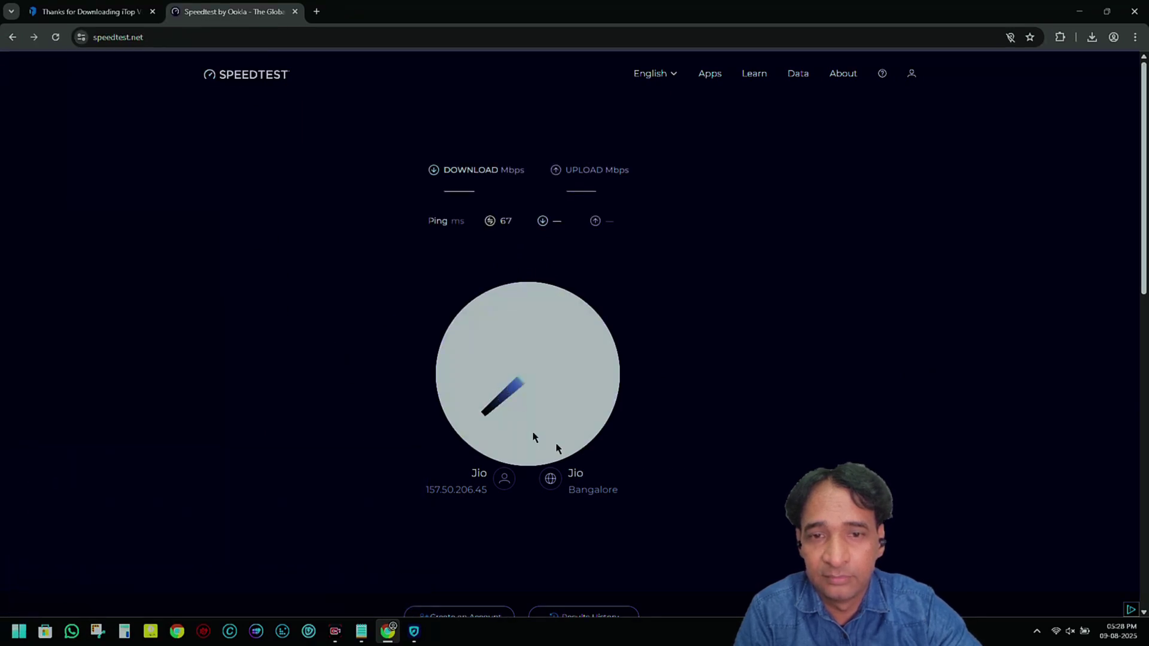
# Step: Check the iTop VPN connection status in the system tray while the download test runs
pyautogui.click(1037, 631)
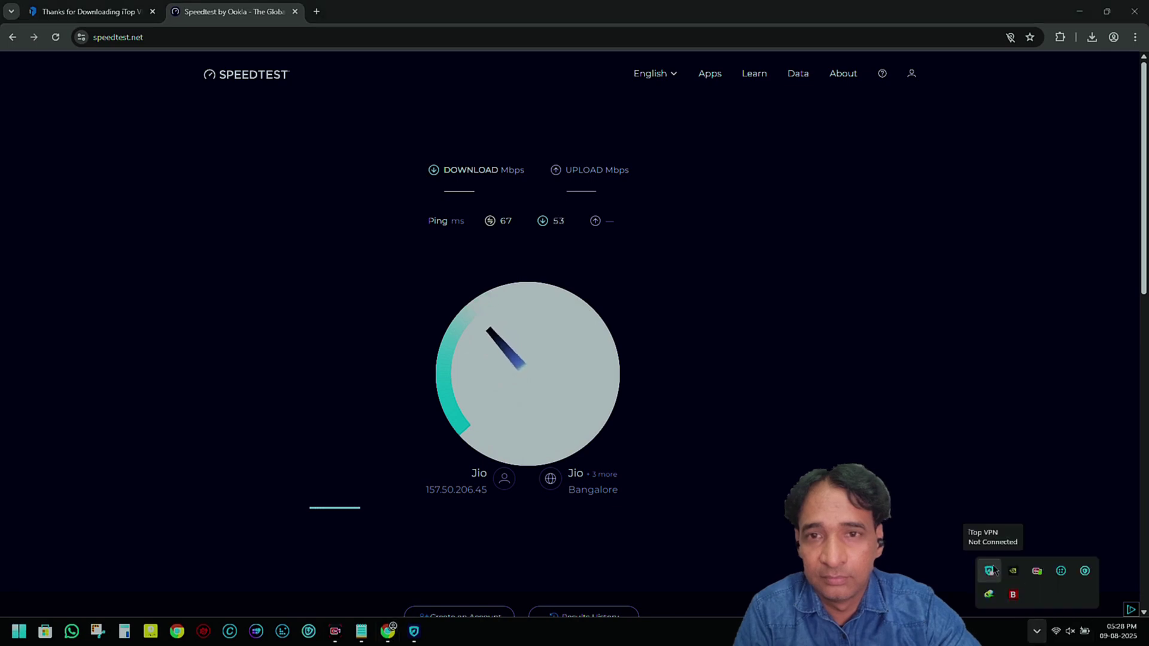
pyautogui.click(324, 383)
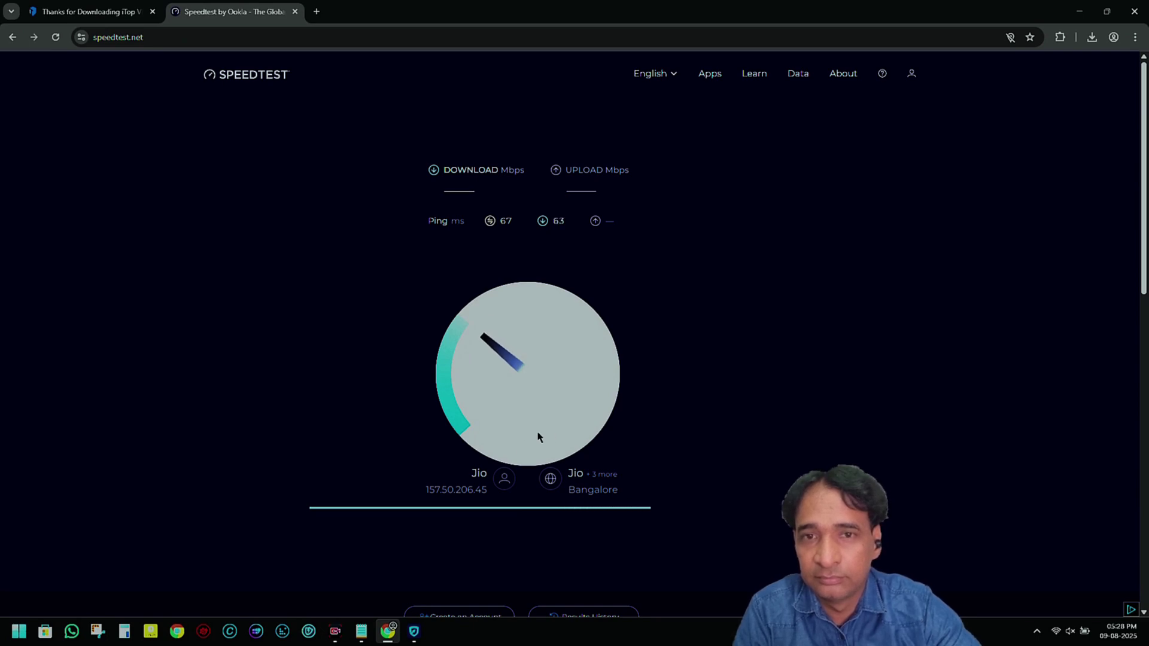
pyautogui.click(1037, 631)
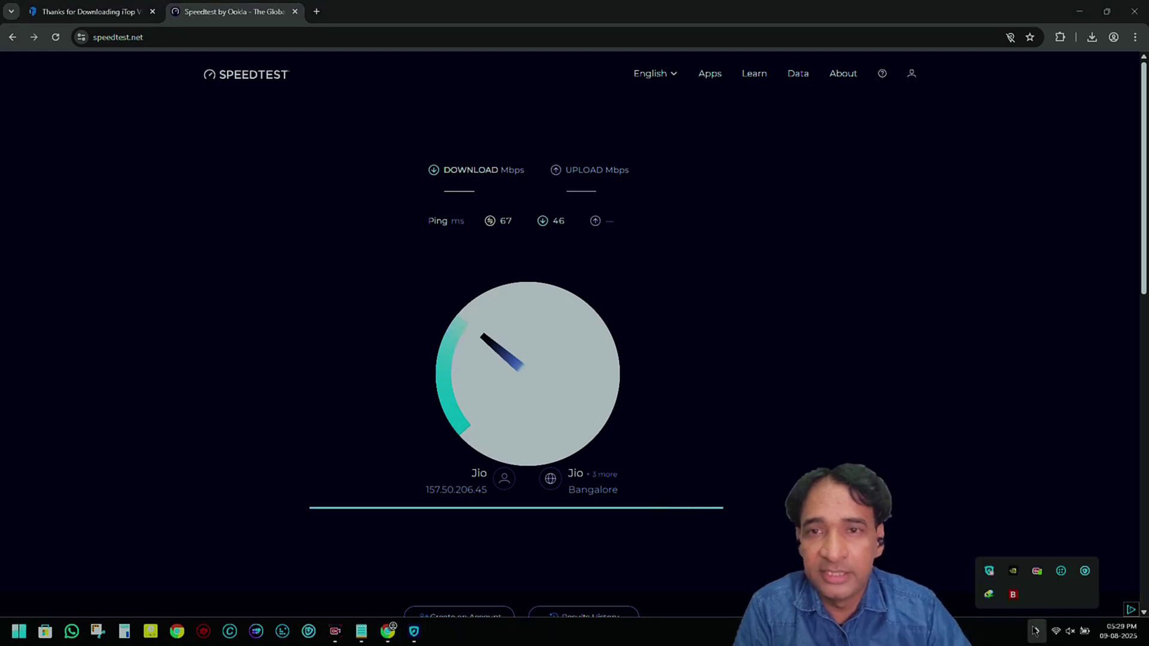
pyautogui.click(891, 223)
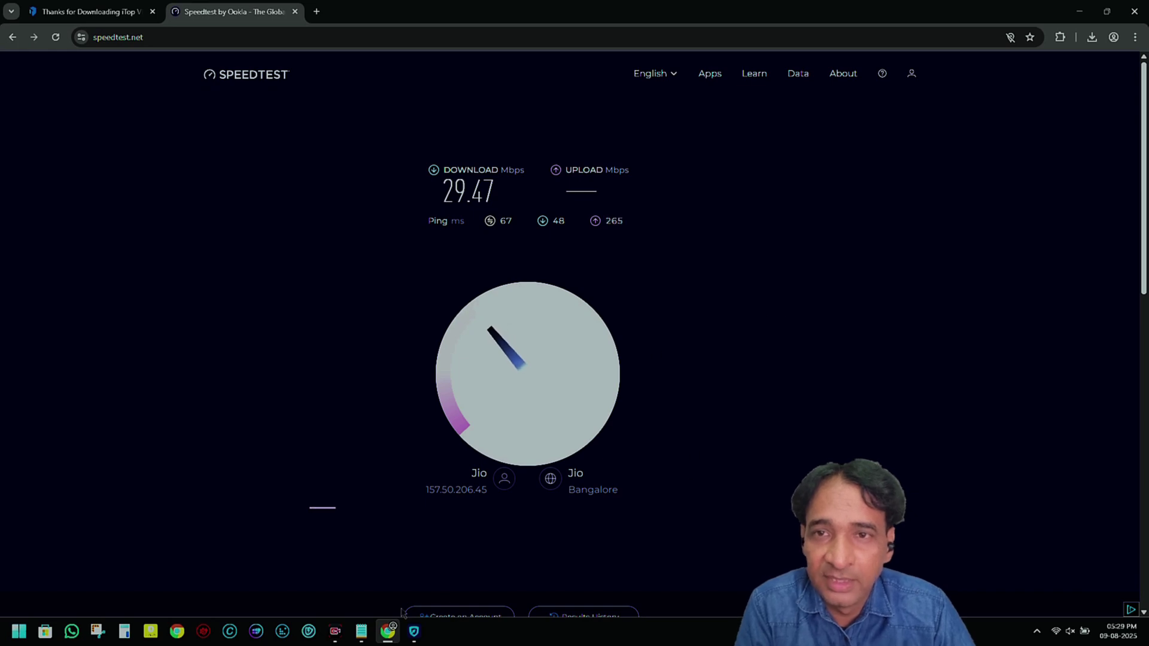
# Step: Bring up the iTop VPN window and place it beside the Speedtest download and upload results
pyautogui.click(413, 631)
pyautogui.moveTo(707, 138); pyautogui.dragTo(879, 137)
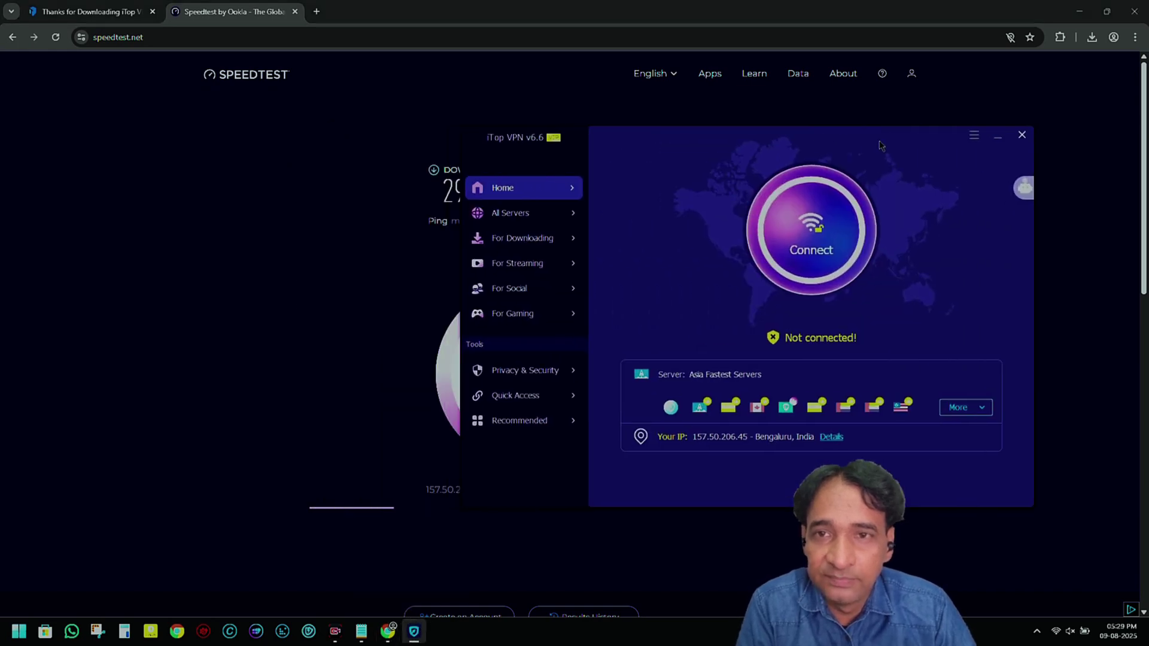
pyautogui.moveTo(757, 148); pyautogui.dragTo(899, 130)
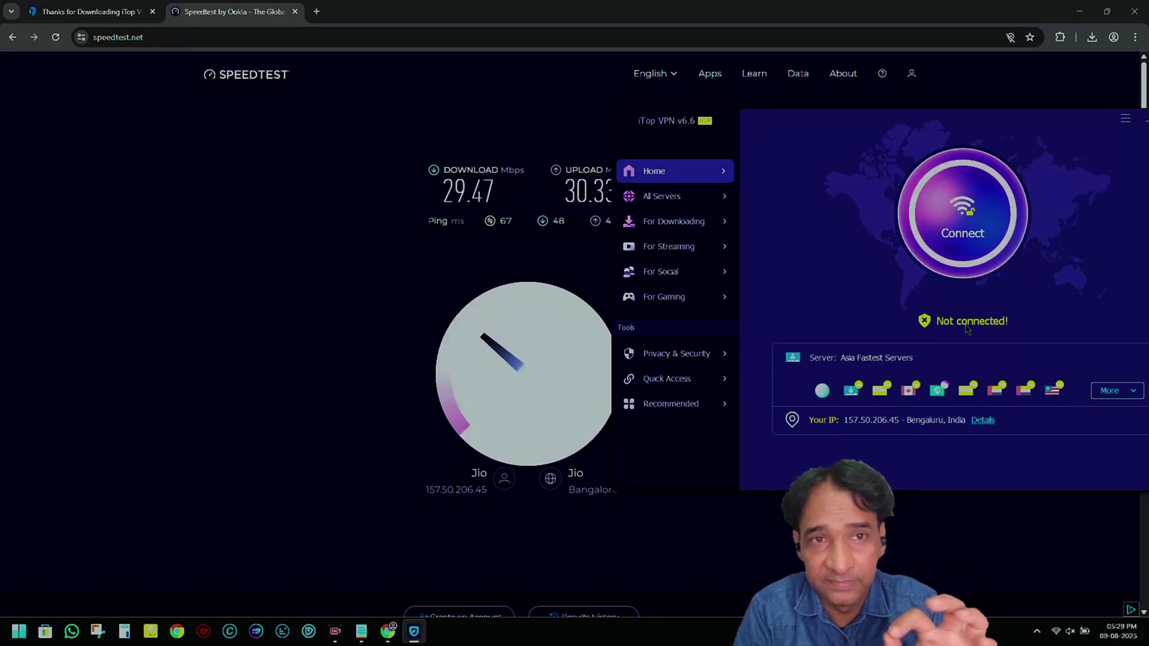
pyautogui.moveTo(855, 125); pyautogui.dragTo(874, 177)
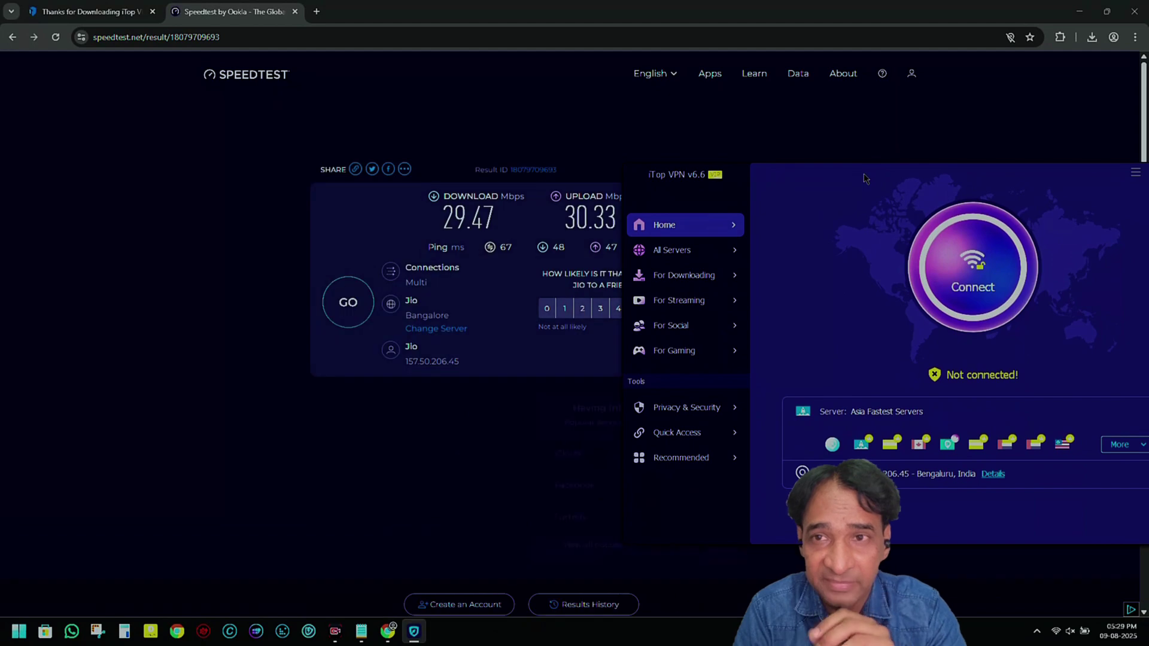